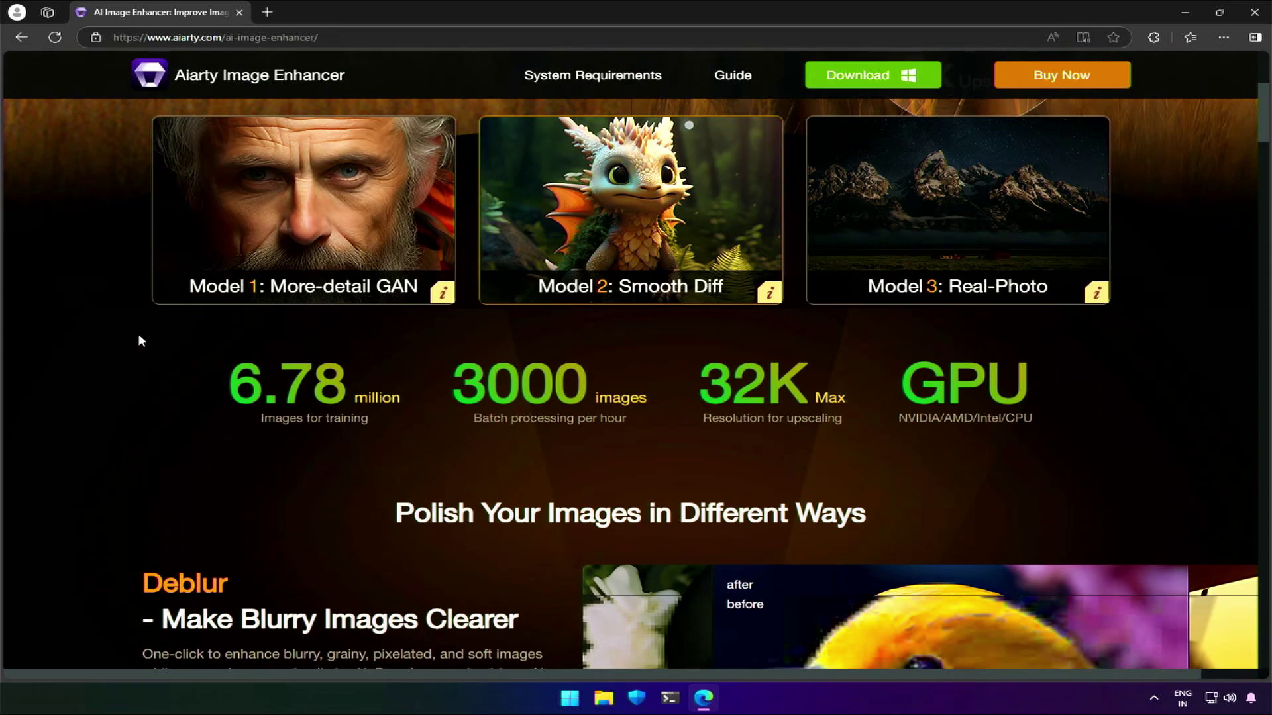
Step: Review the features and the three AI model descriptions on the Aiarty Image Enhancer product page
{"action": "scroll", "coordinate": [141, 341], "scroll_direction": "down", "scroll_amount": 2}
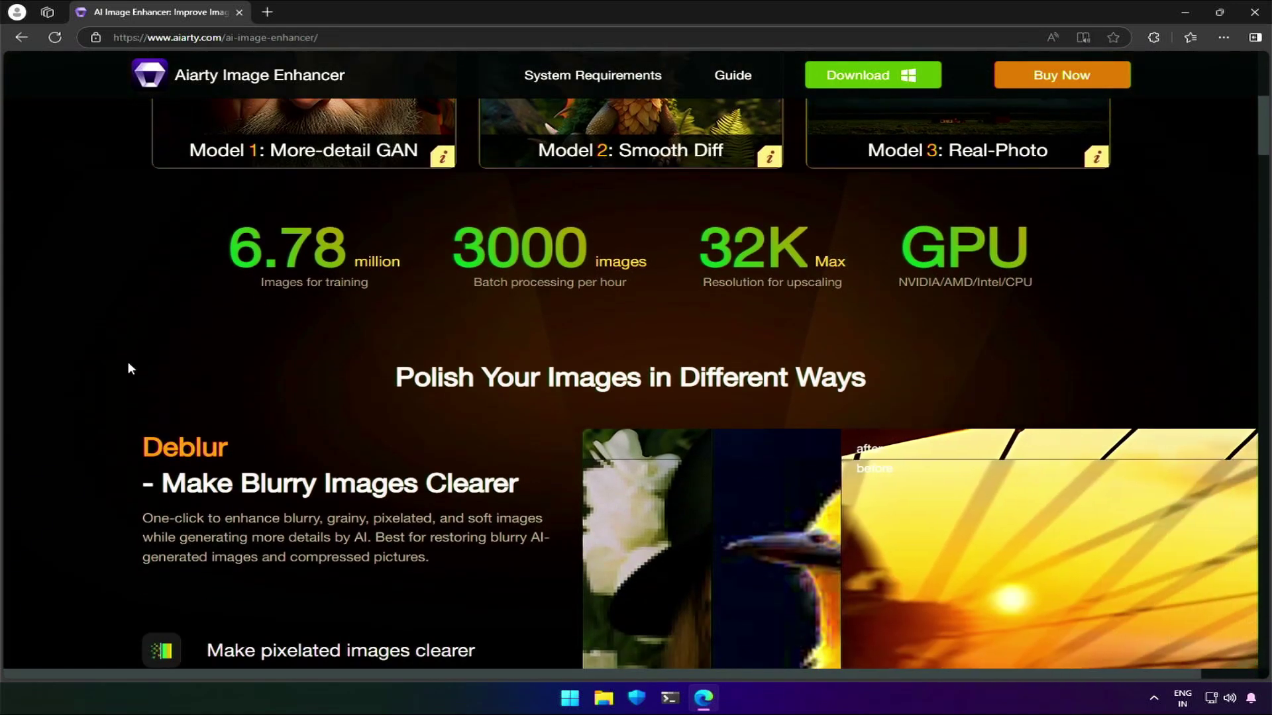
{"action": "scroll", "coordinate": [131, 369], "scroll_direction": "down", "scroll_amount": 8}
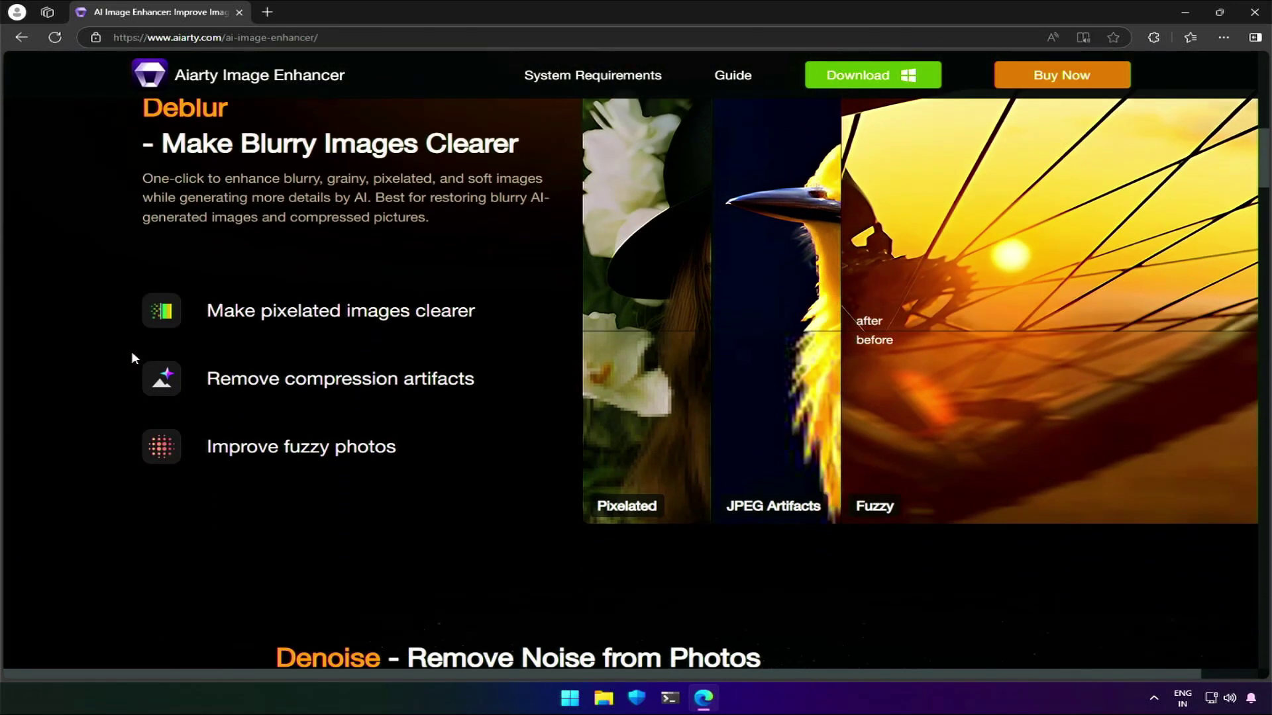
{"action": "scroll", "coordinate": [132, 353], "scroll_direction": "down", "scroll_amount": 8}
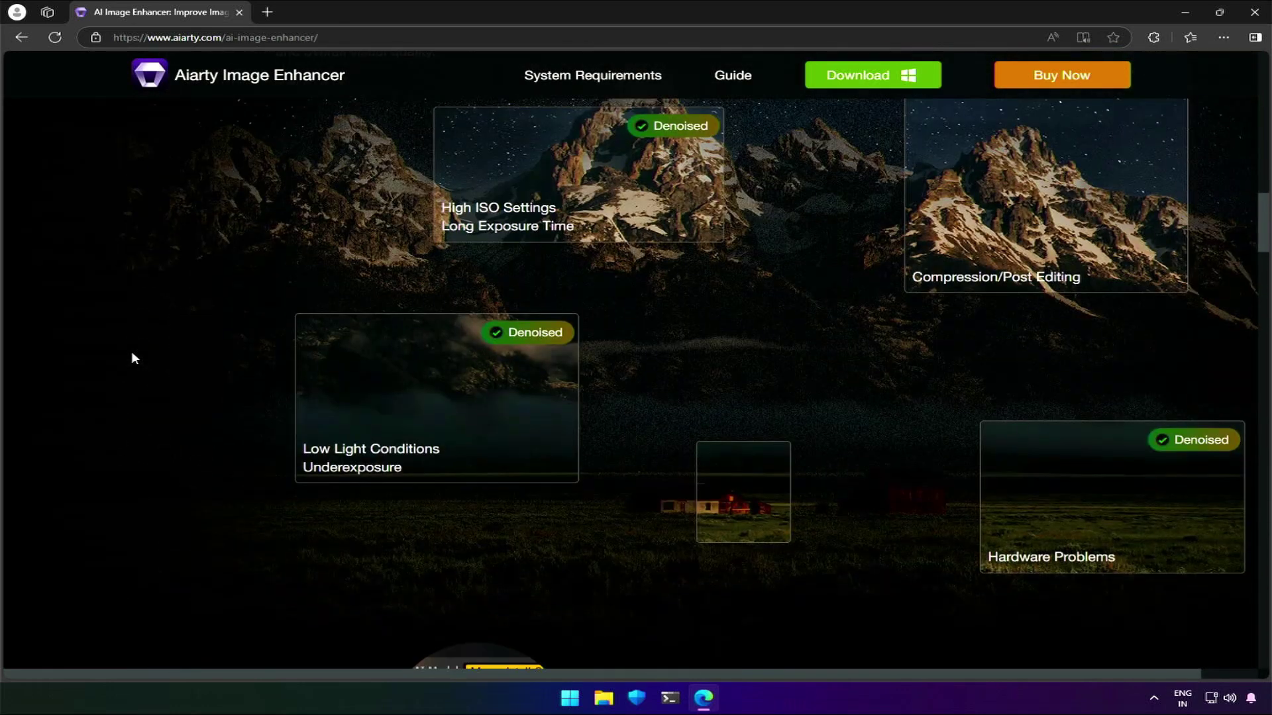
{"action": "scroll", "coordinate": [131, 351], "scroll_direction": "down", "scroll_amount": 15}
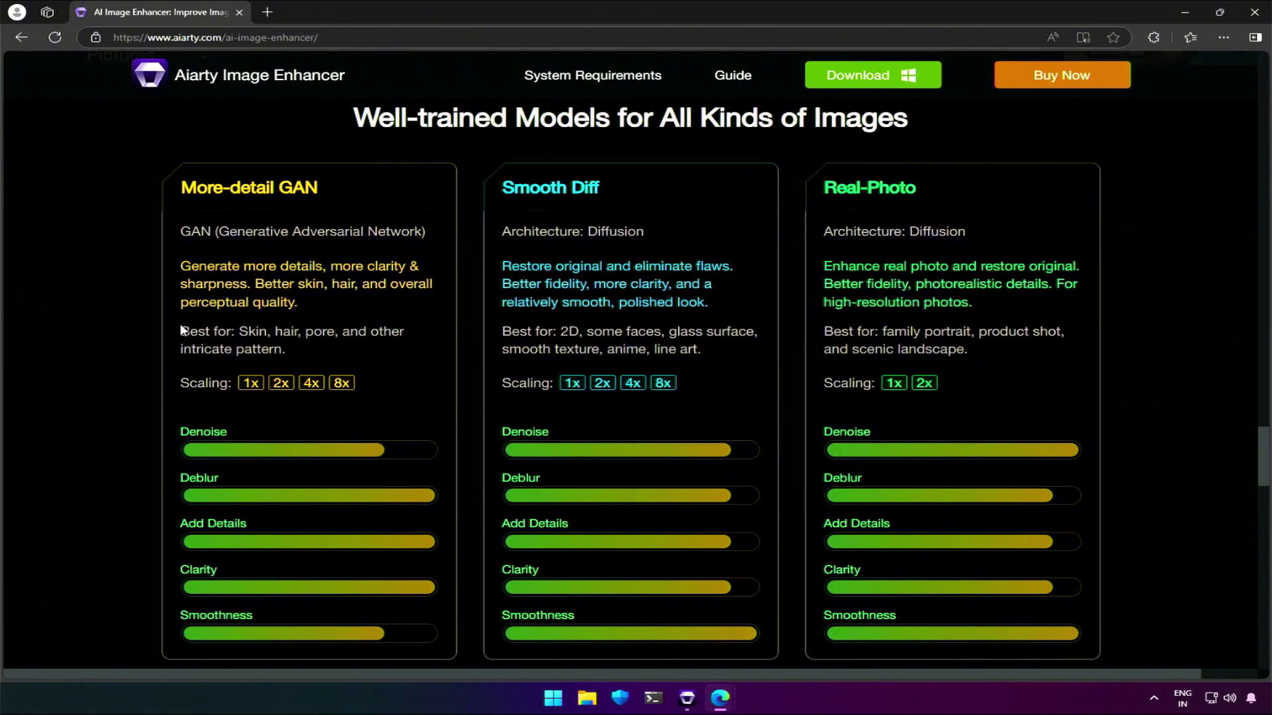
{"action": "left_click_drag", "start_coordinate": [180, 325], "coordinate": [311, 352]}
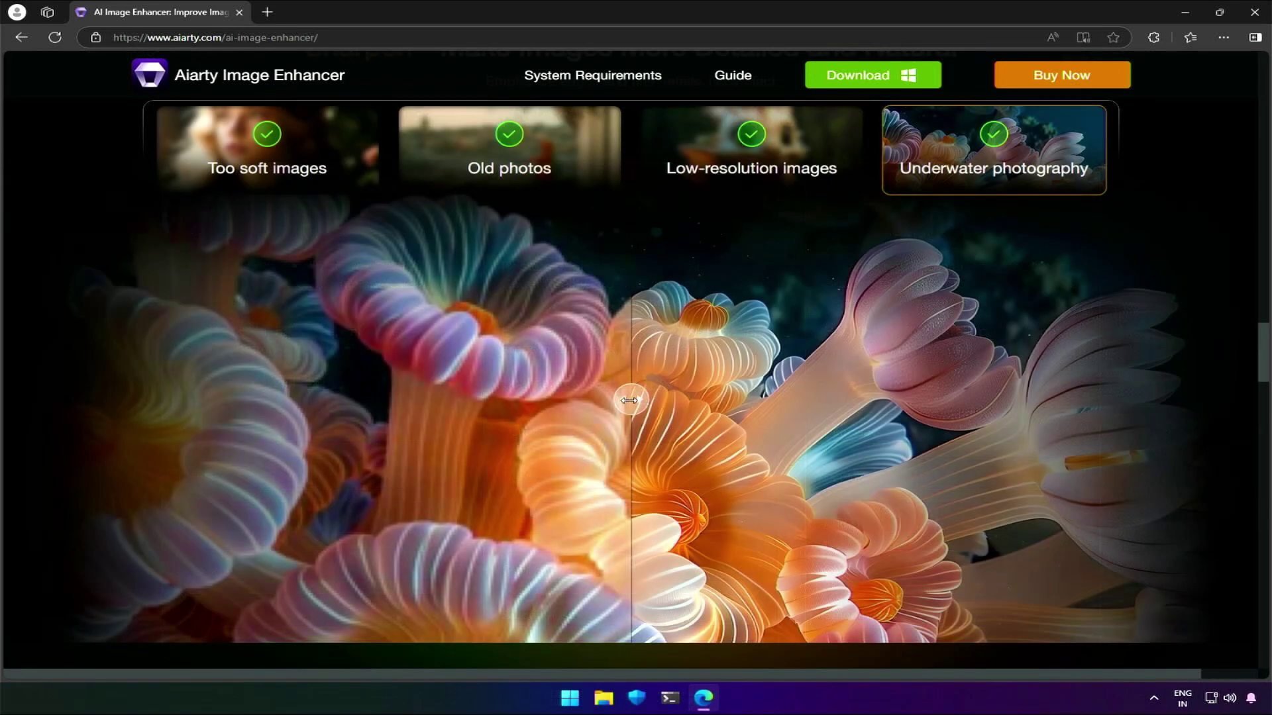
Step: Compare the before and after versions of the underwater, too soft and old photo sharpening samples
{"action": "left_click_drag", "start_coordinate": [647, 400], "coordinate": [307, 424]}
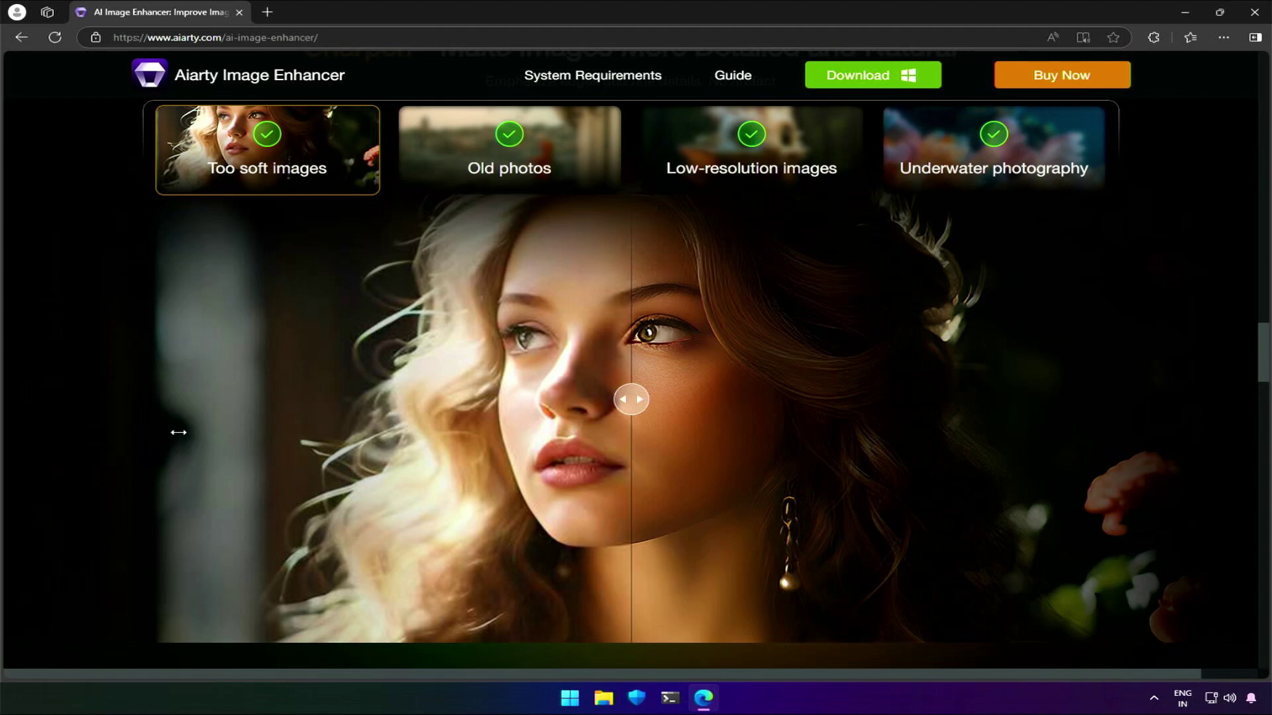
{"action": "left_click_drag", "start_coordinate": [632, 400], "coordinate": [729, 398]}
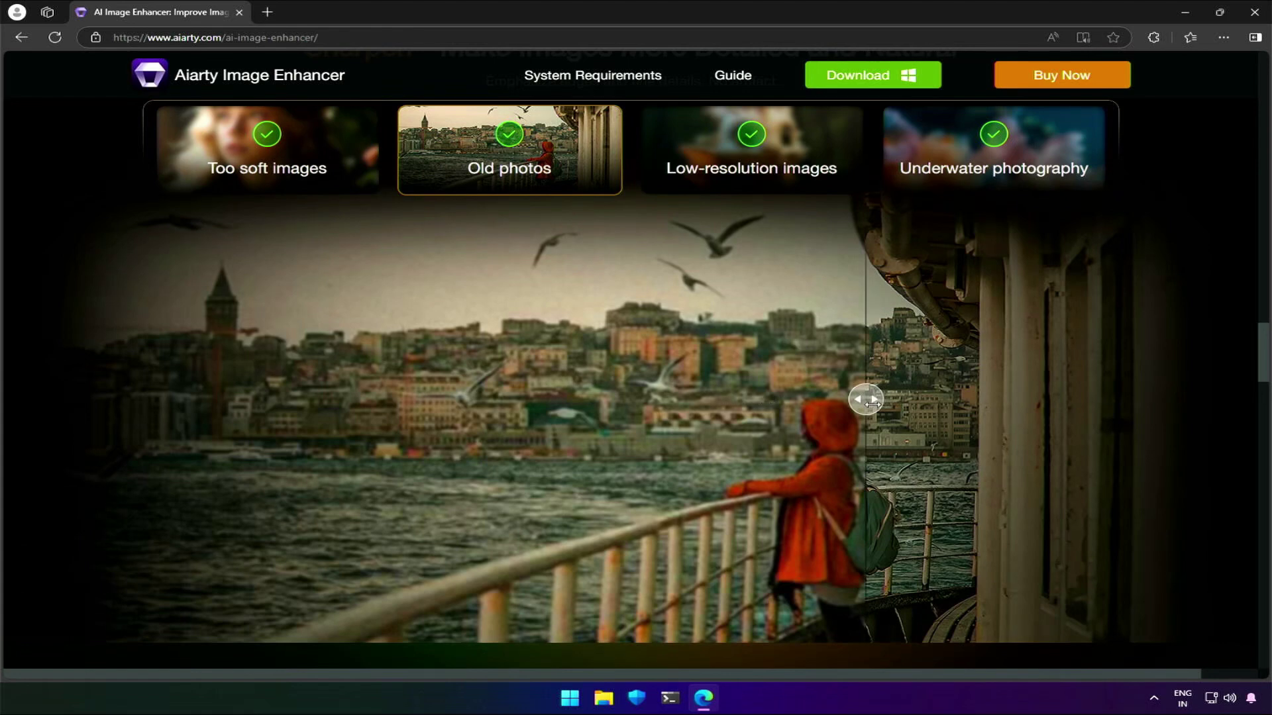
{"action": "left_click_drag", "start_coordinate": [864, 401], "coordinate": [192, 417]}
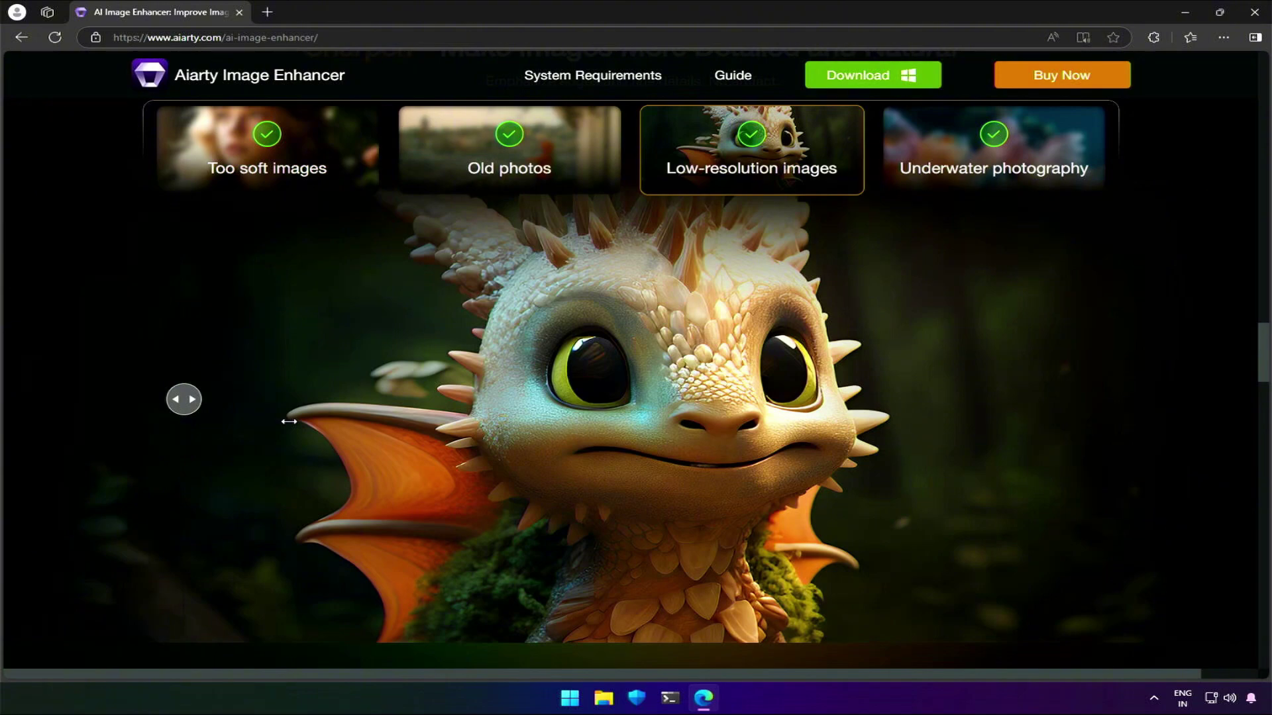
Step: Open the system requirements page and review the Windows specs, the Intel CPU Mac specs and the supported formats
{"action": "left_click", "coordinate": [569, 77]}
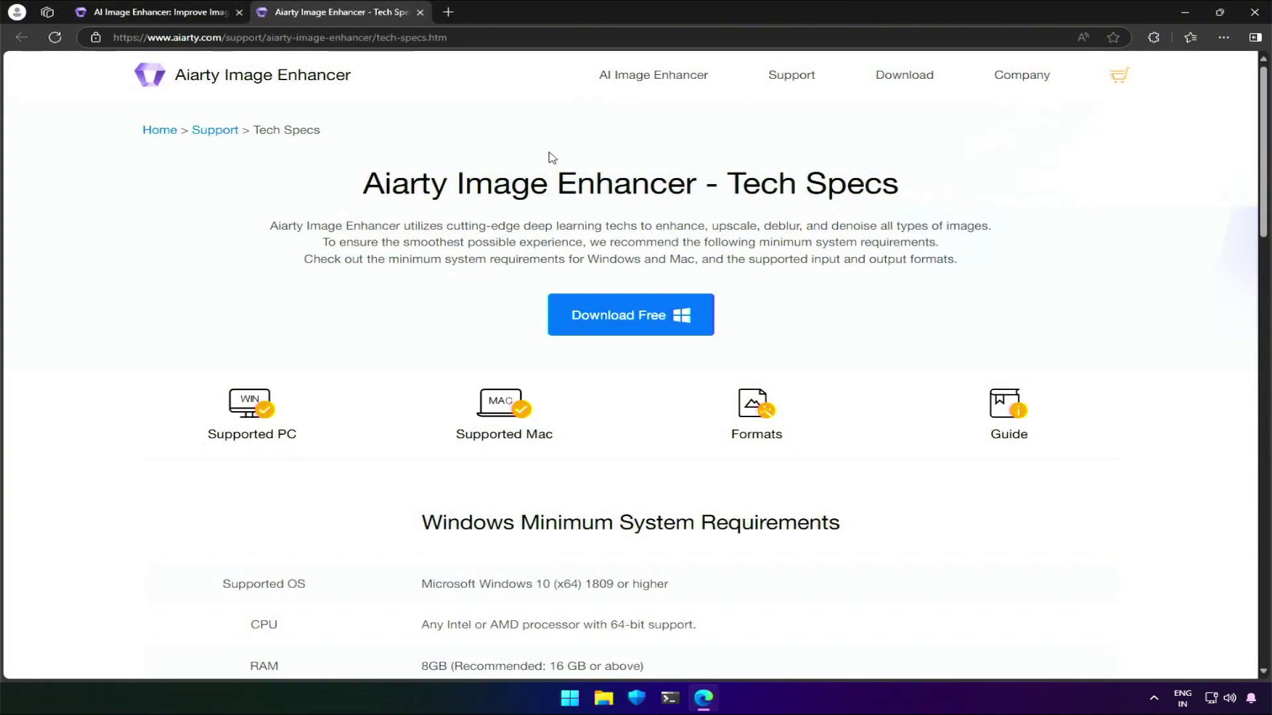
{"action": "scroll", "coordinate": [518, 331], "scroll_direction": "down", "scroll_amount": 3}
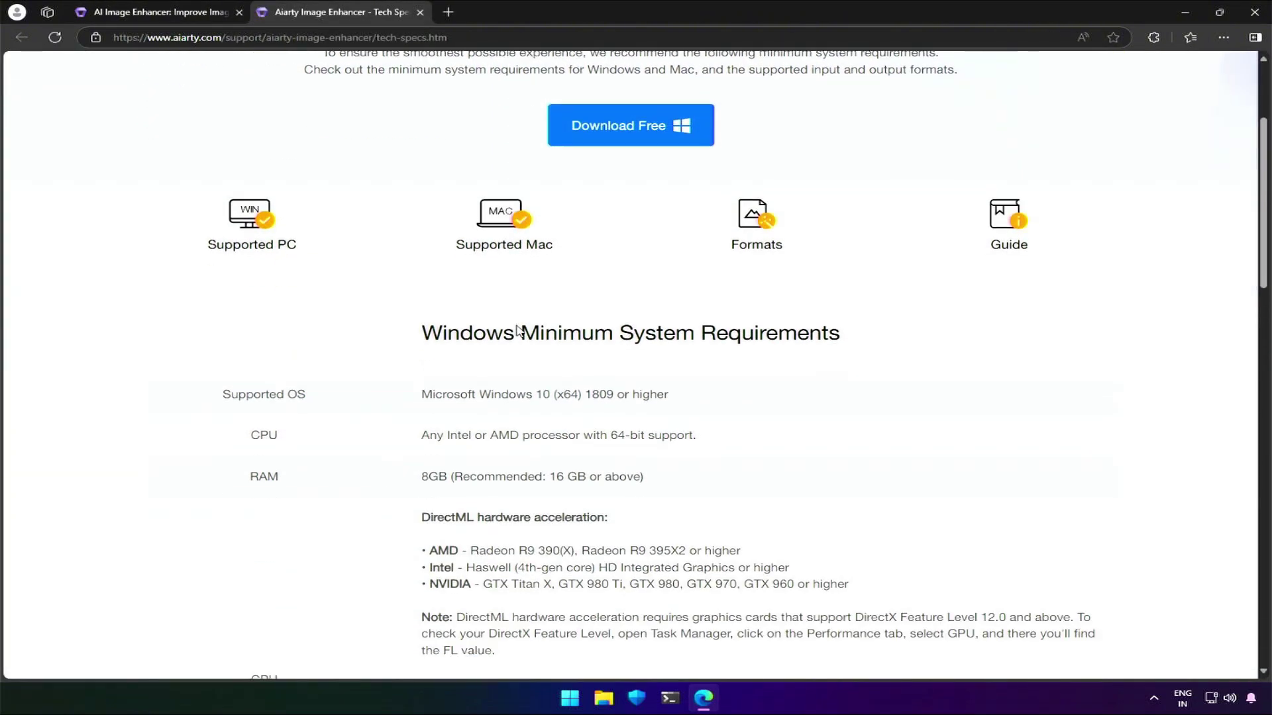
{"action": "scroll", "coordinate": [518, 332], "scroll_direction": "down", "scroll_amount": 3}
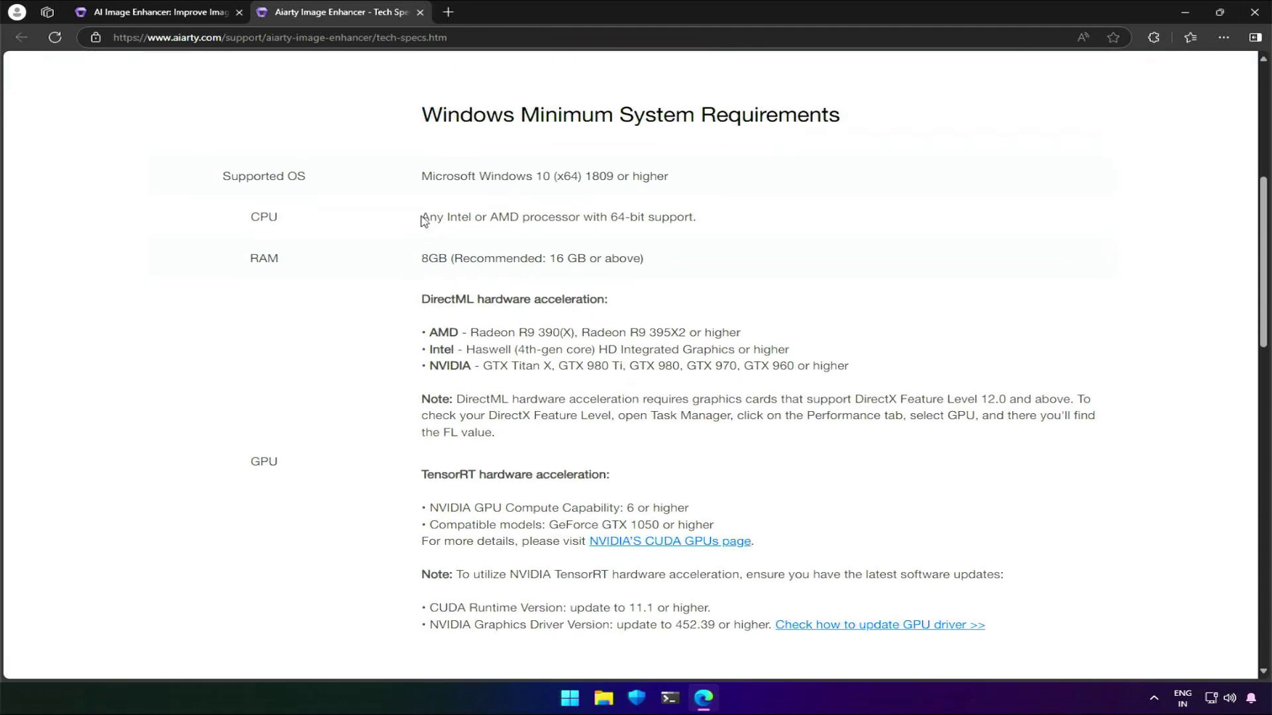
{"action": "left_click_drag", "start_coordinate": [424, 221], "coordinate": [724, 219]}
{"action": "left_click_drag", "start_coordinate": [423, 259], "coordinate": [443, 260]}
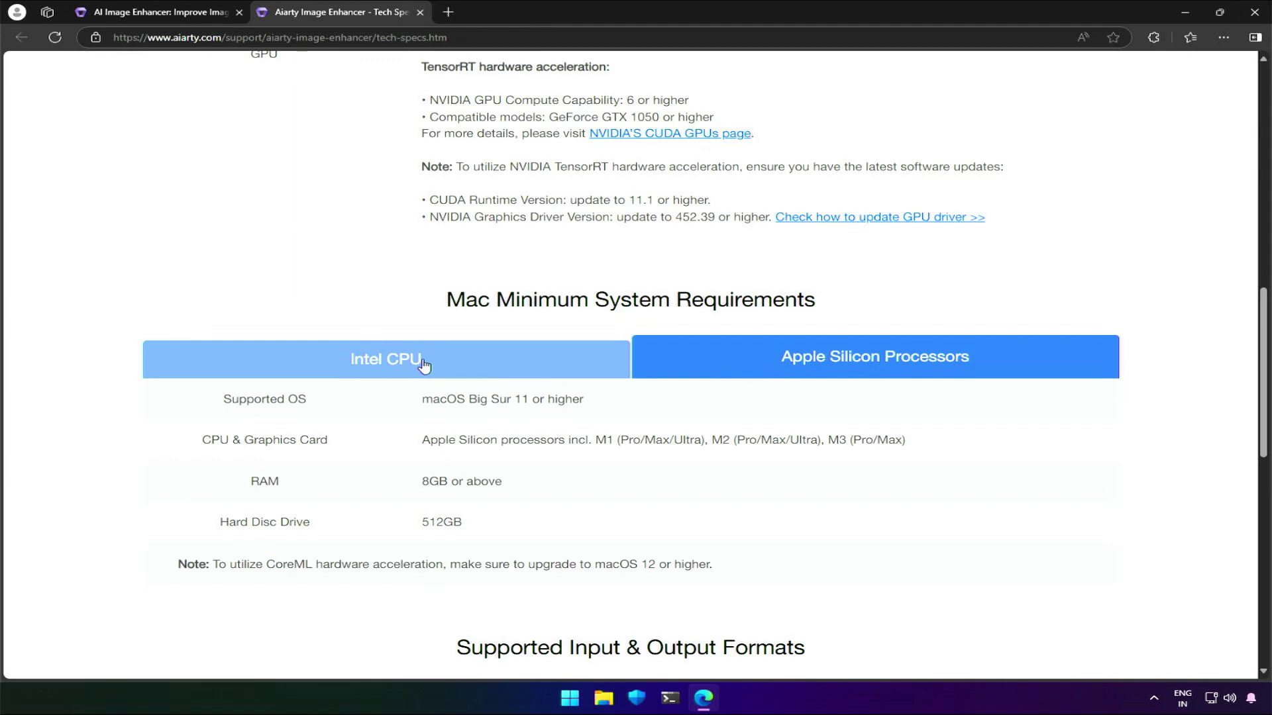
{"action": "left_click", "coordinate": [424, 365]}
{"action": "scroll", "coordinate": [424, 366], "scroll_direction": "down", "scroll_amount": 3}
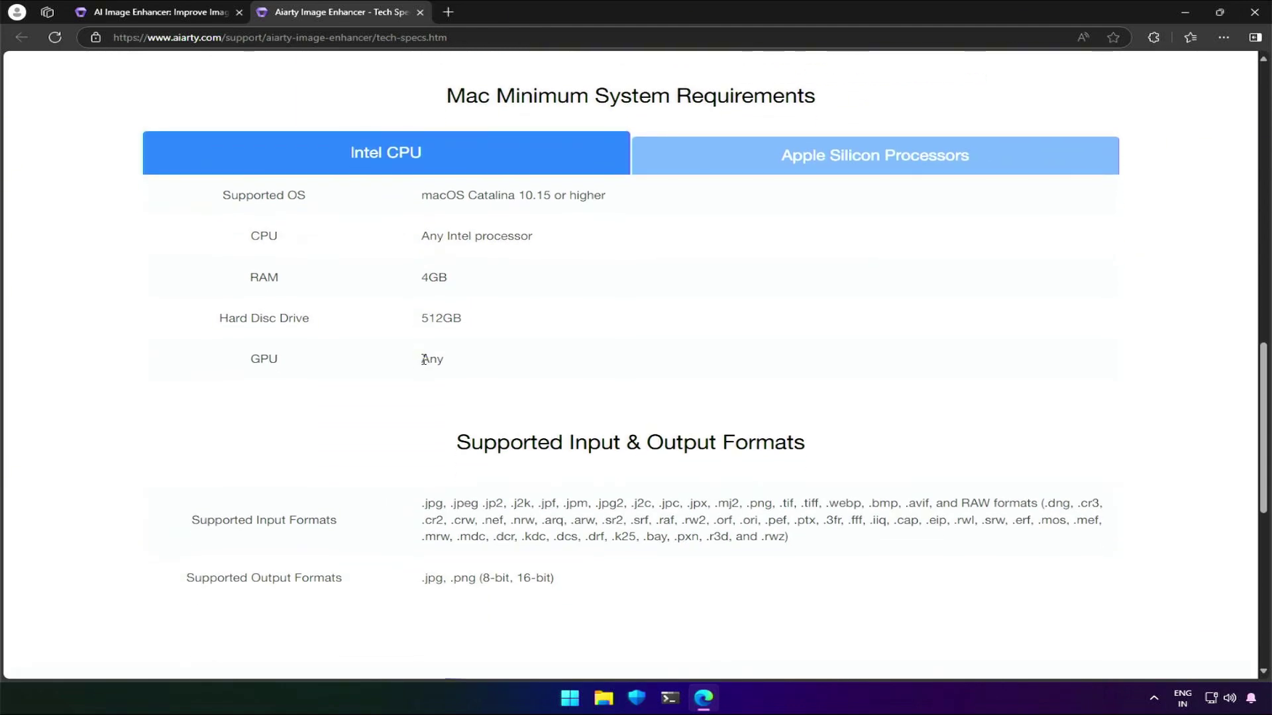
{"action": "scroll", "coordinate": [424, 359], "scroll_direction": "down", "scroll_amount": 5}
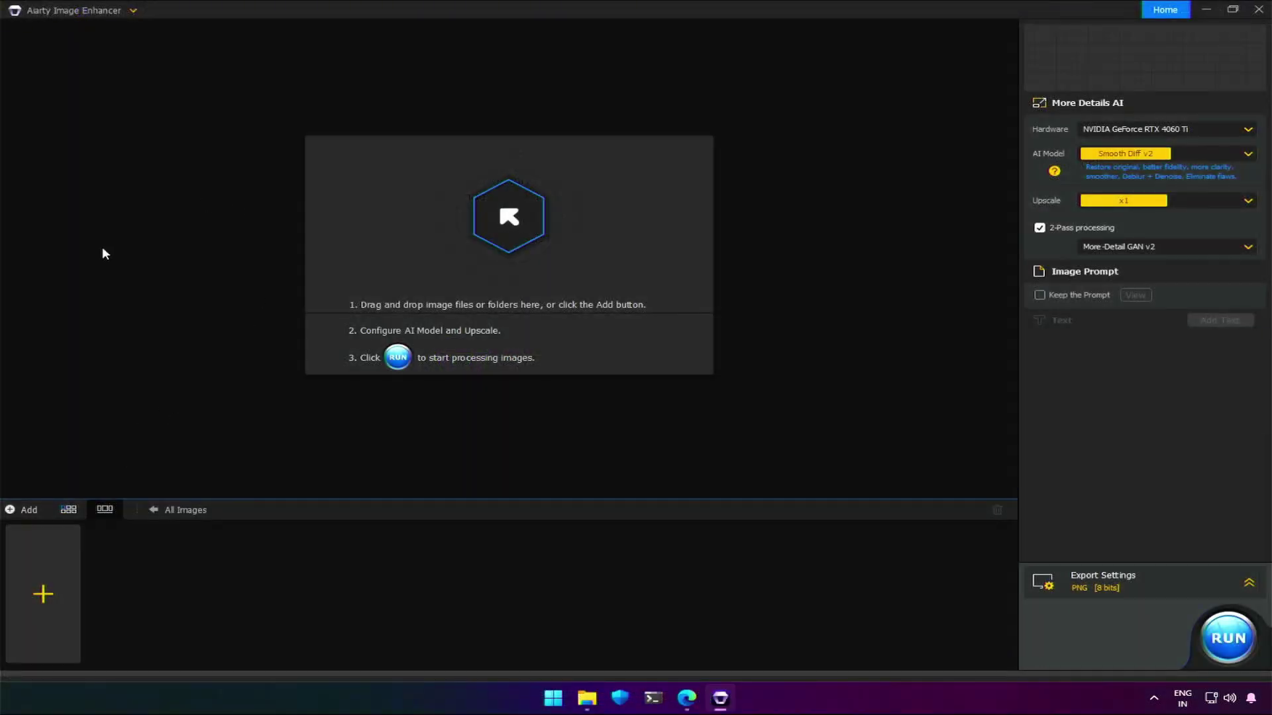
Step: Switch to Aiarty Image Enhancer and review the image picker, keeping NVIDIA GeForce RTX 4060 Ti as hardware and Smooth Diff v2 as AI model
{"action": "left_click", "coordinate": [501, 240]}
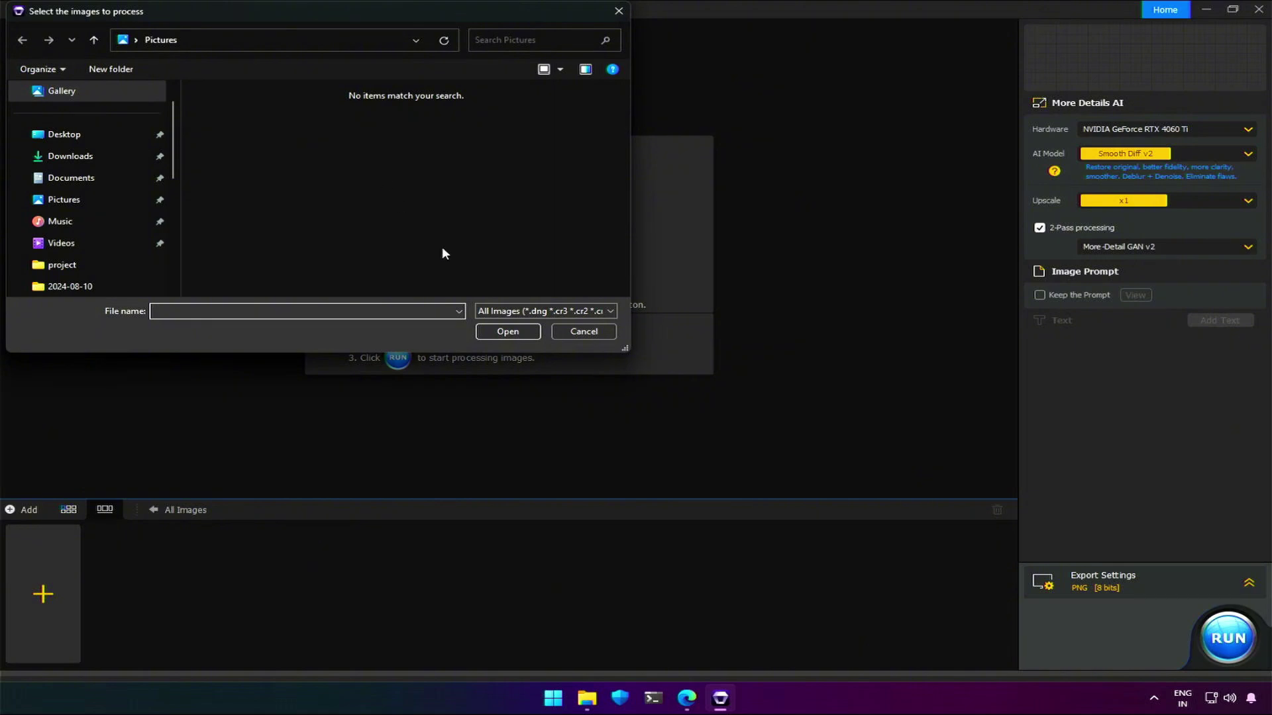
{"action": "left_click", "coordinate": [585, 331]}
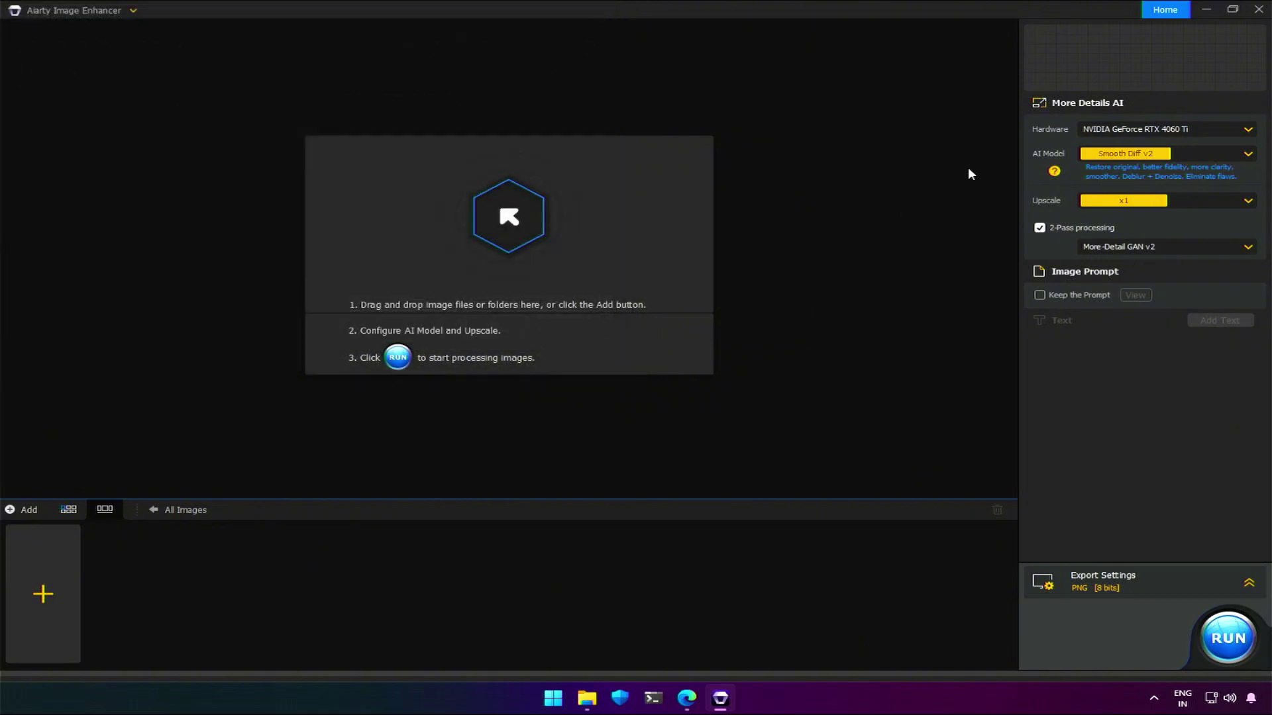
{"action": "left_click", "coordinate": [1118, 131]}
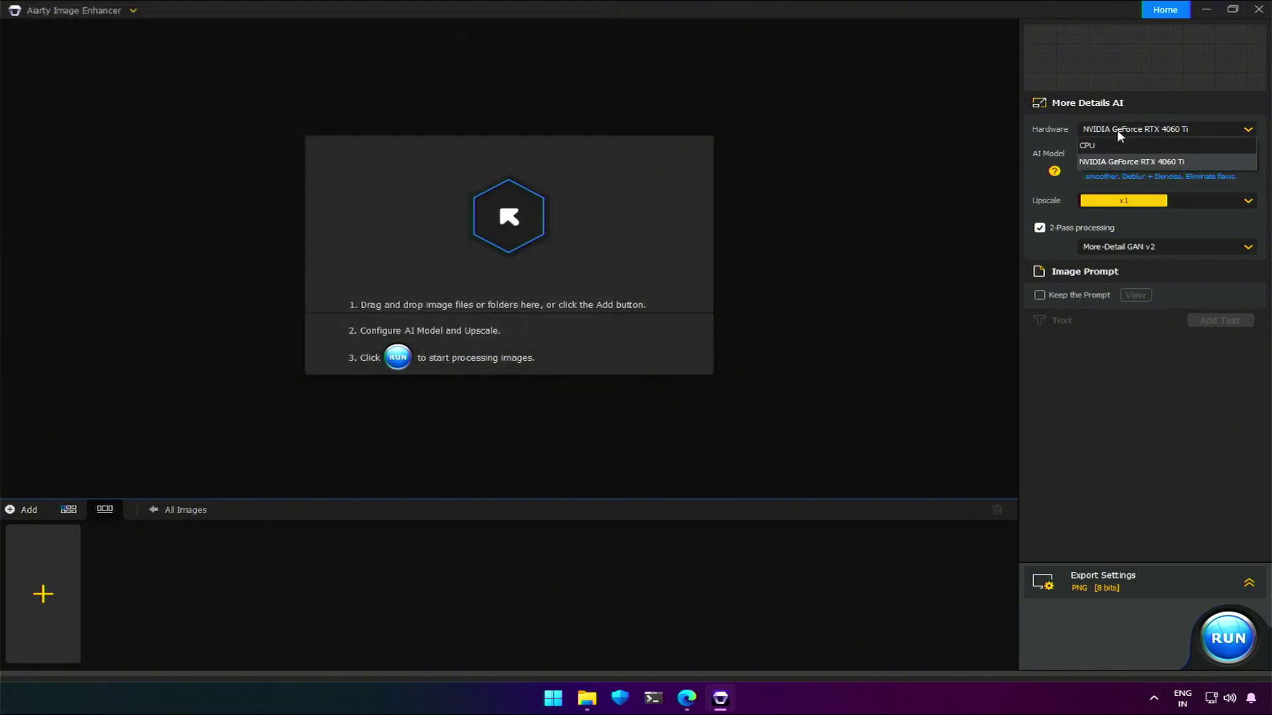
{"action": "left_click", "coordinate": [1113, 164]}
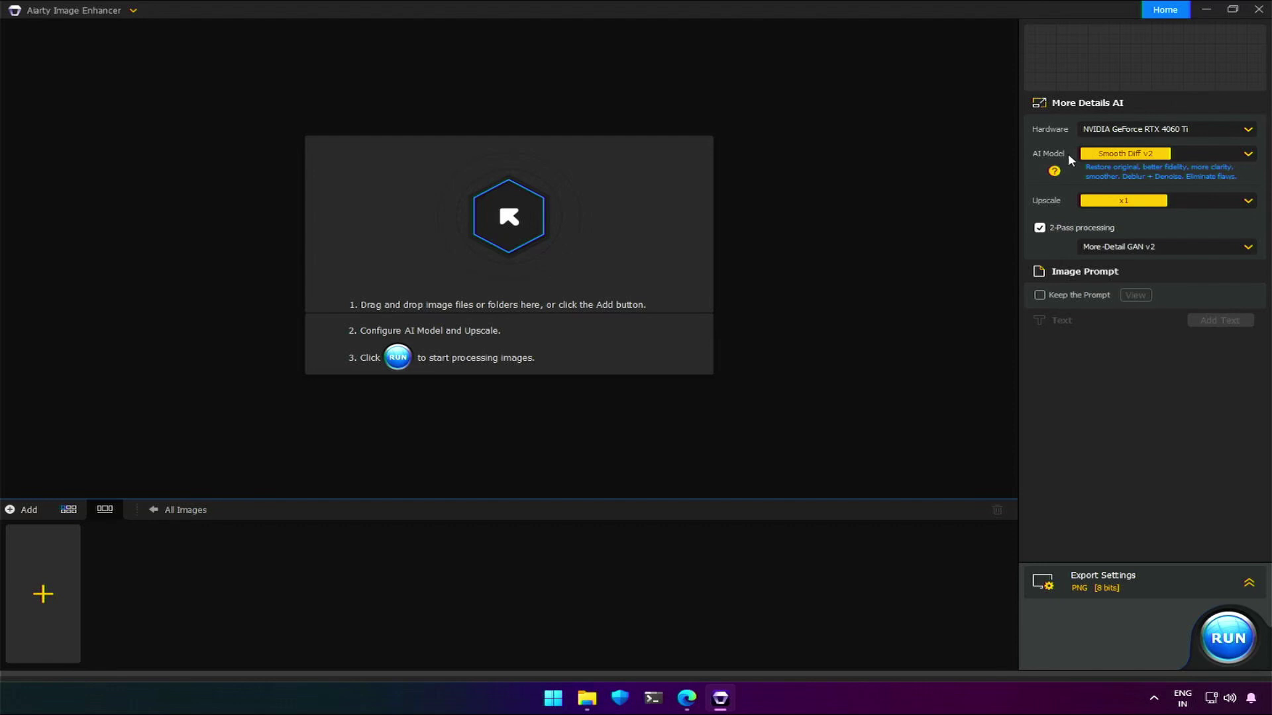
{"action": "left_click", "coordinate": [1151, 155]}
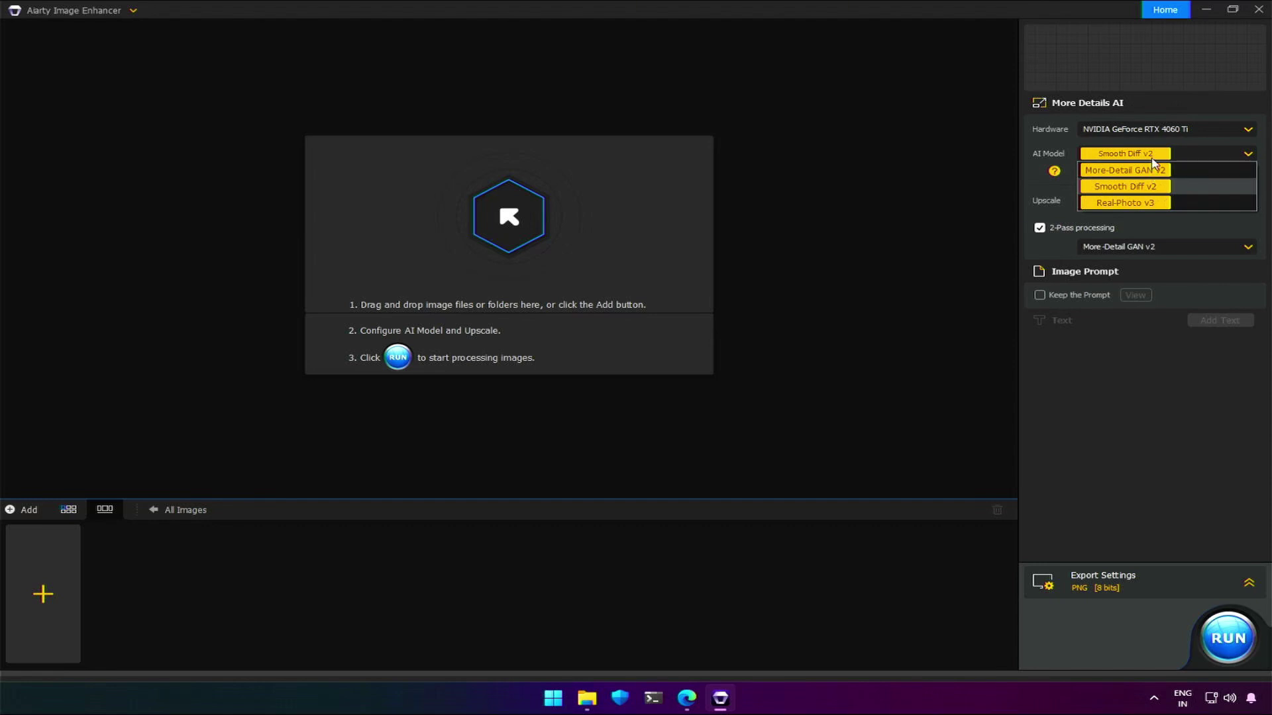
{"action": "left_click", "coordinate": [1153, 157]}
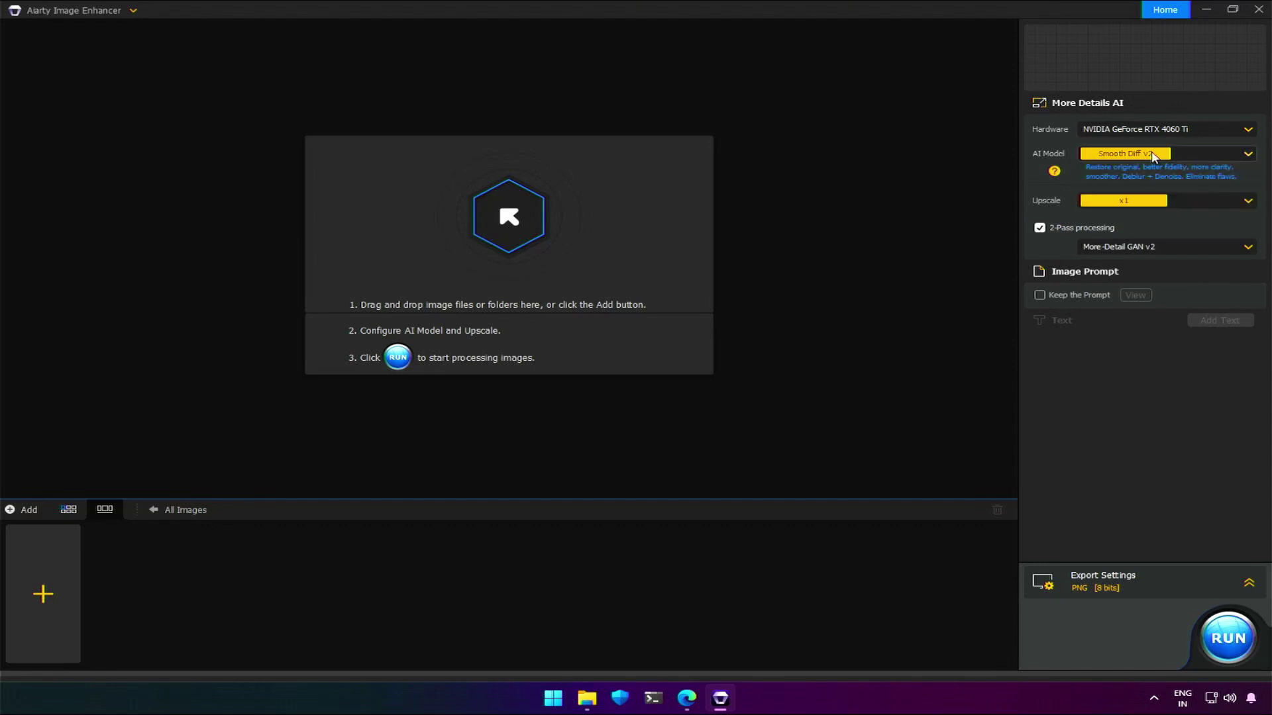
Step: Try the Custom Resolution upscale option and set Upscale back to x1
{"action": "left_click", "coordinate": [1187, 200]}
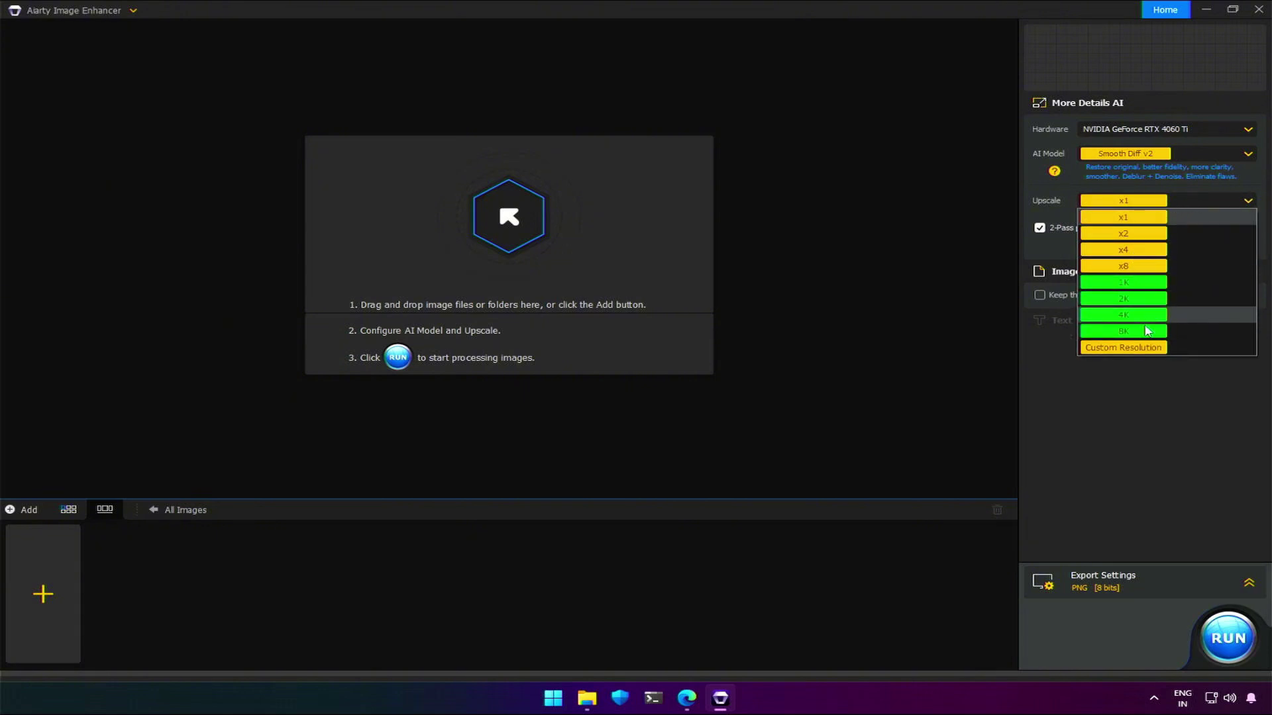
{"action": "left_click", "coordinate": [1136, 348]}
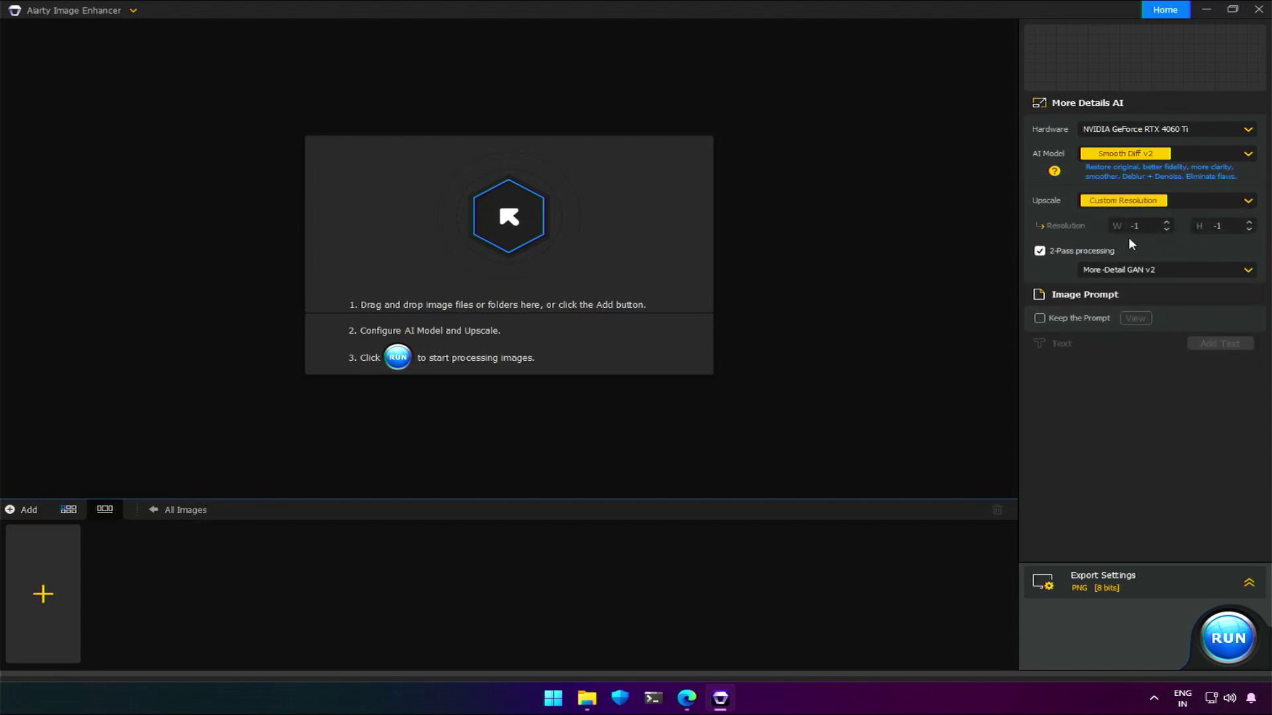
{"action": "left_click", "coordinate": [1129, 200]}
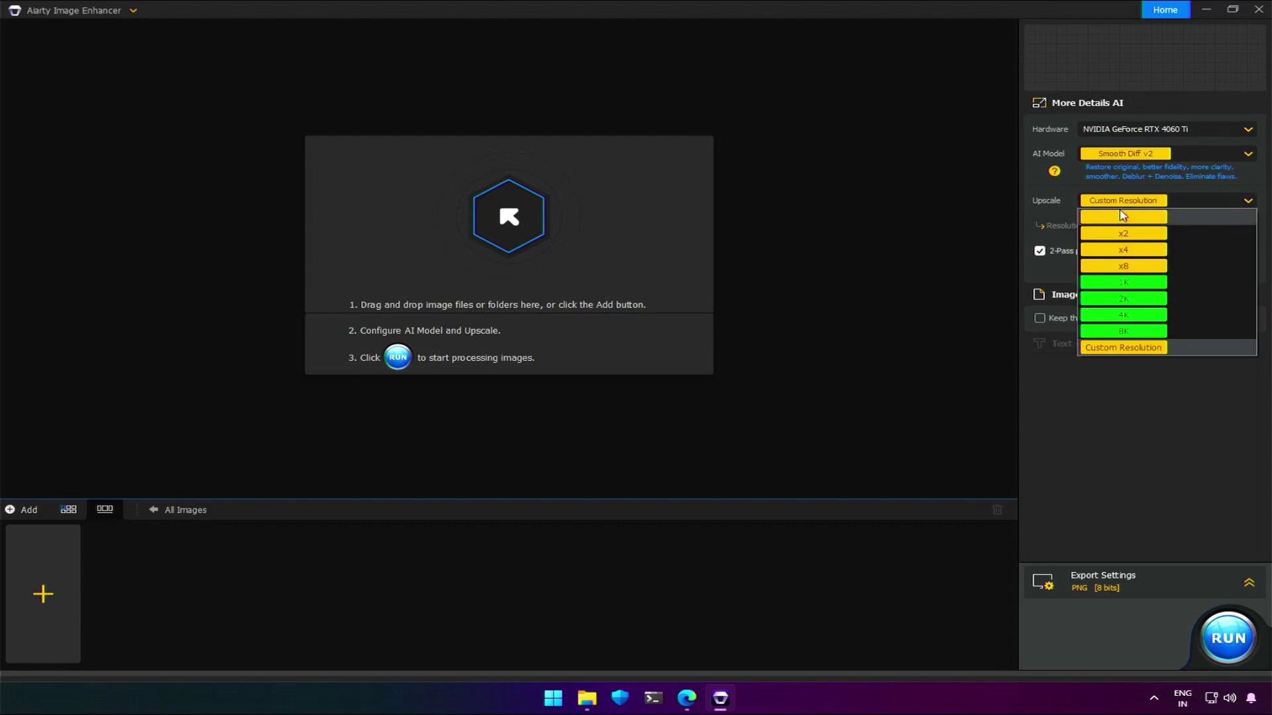
{"action": "left_click", "coordinate": [1119, 209]}
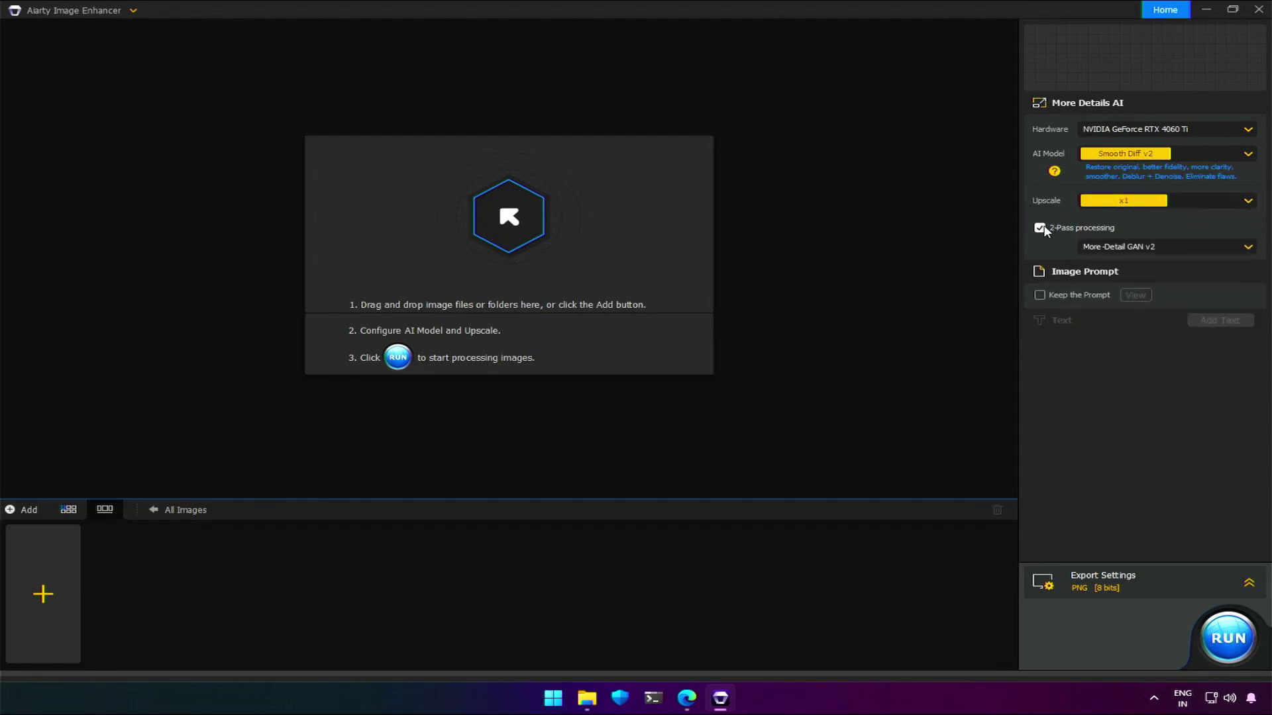
Step: View the model choices for the second pass and turn off 2-Pass processing
{"action": "left_click", "coordinate": [1040, 228]}
{"action": "left_click", "coordinate": [1049, 235]}
{"action": "left_click", "coordinate": [1094, 245]}
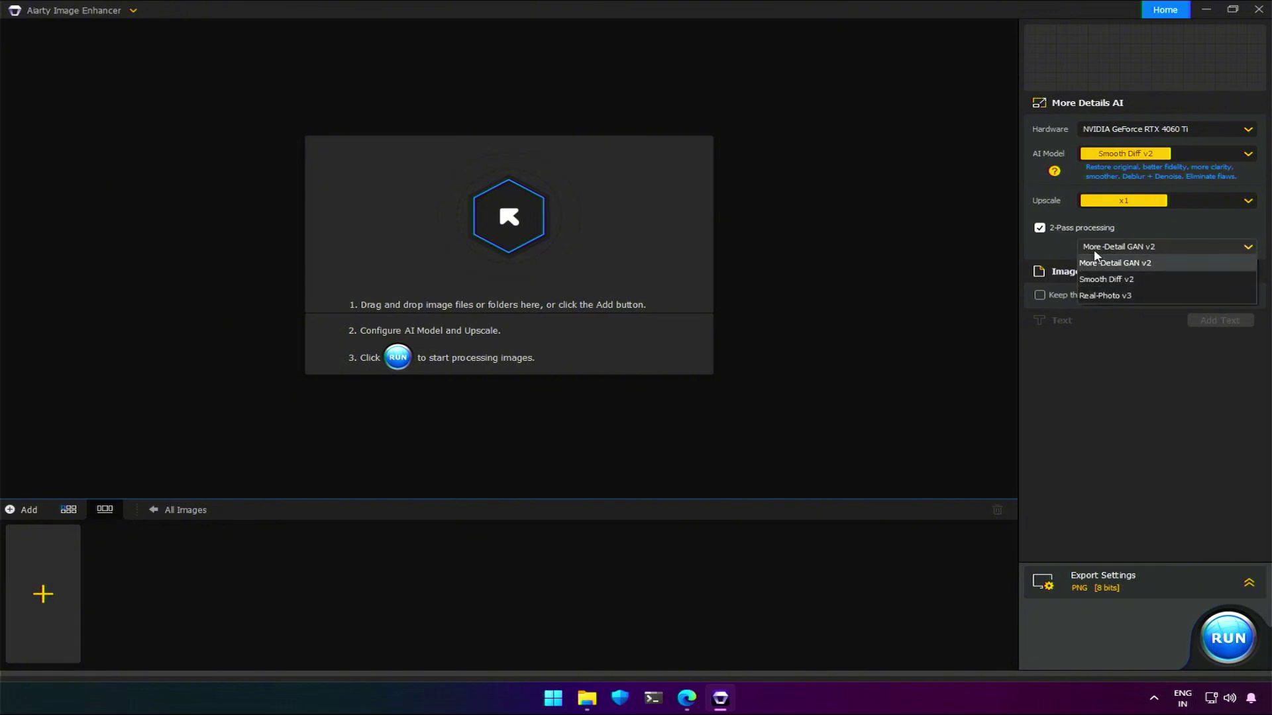
{"action": "left_click", "coordinate": [1064, 228]}
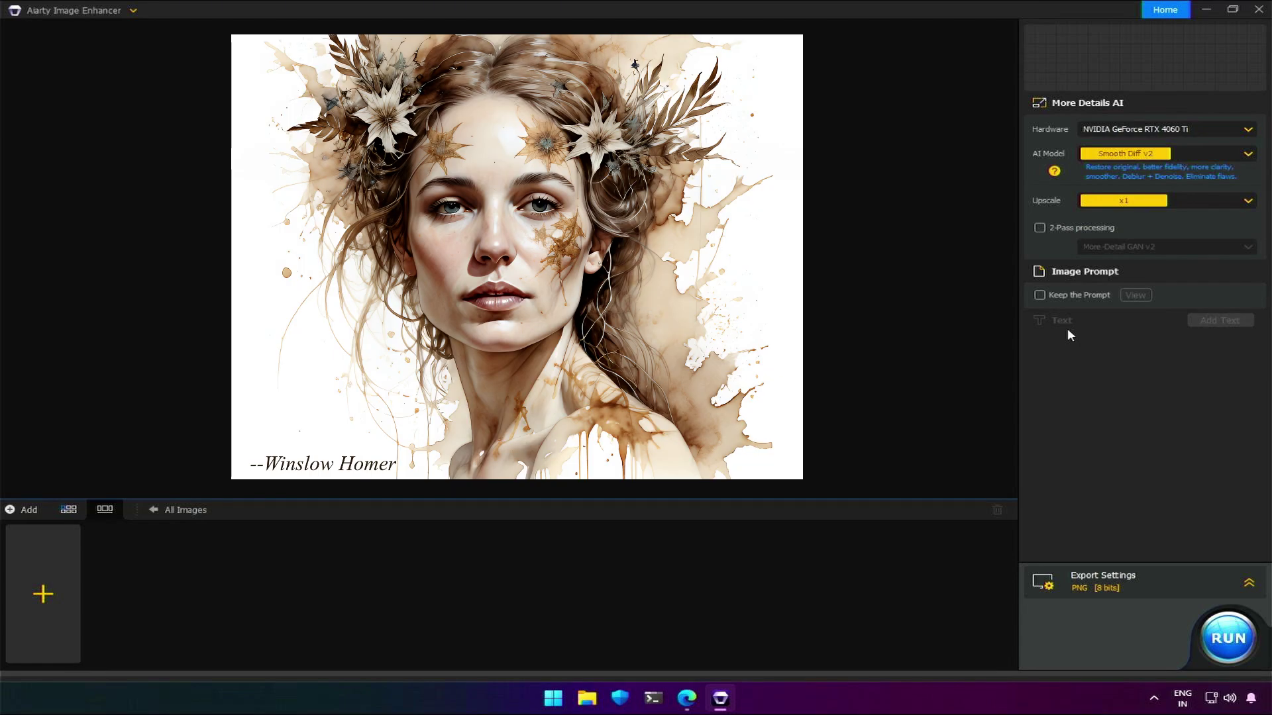
Step: Expand the export settings to view the PNG format and level, and try the option for adding an image folder
{"action": "left_click", "coordinate": [1159, 579]}
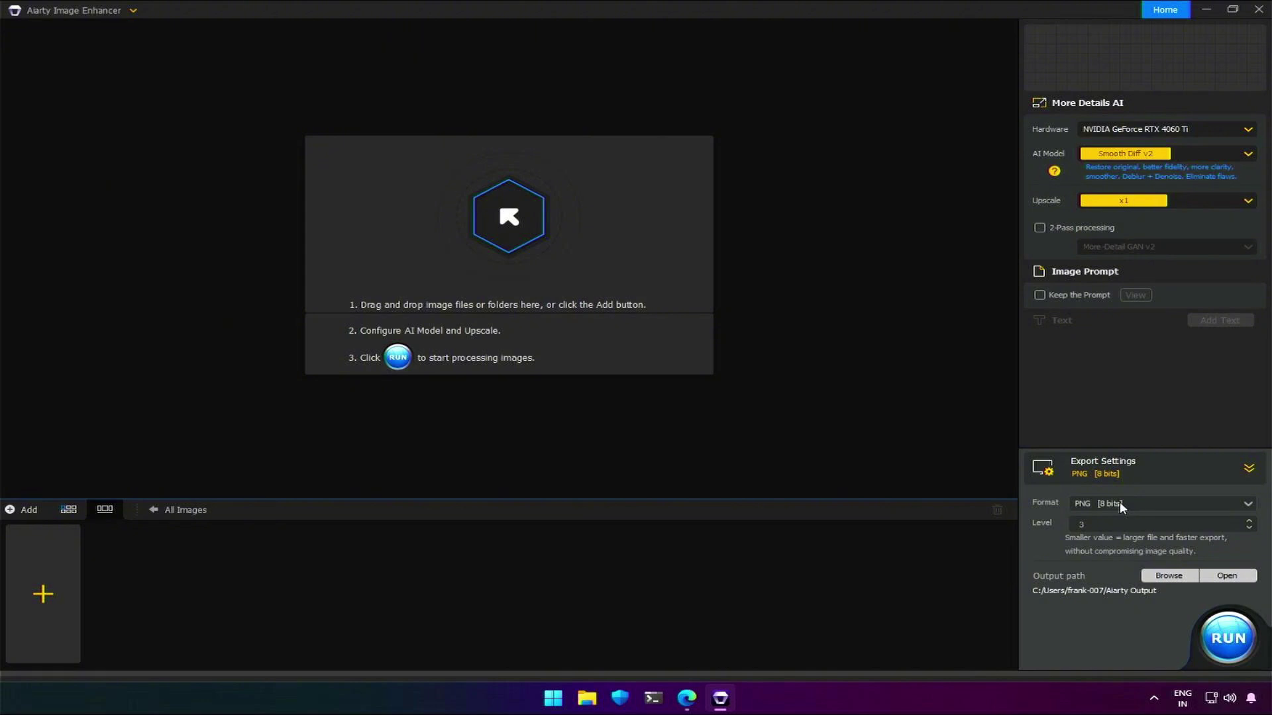
{"action": "double_click", "coordinate": [1086, 528]}
{"action": "left_click", "coordinate": [31, 509]}
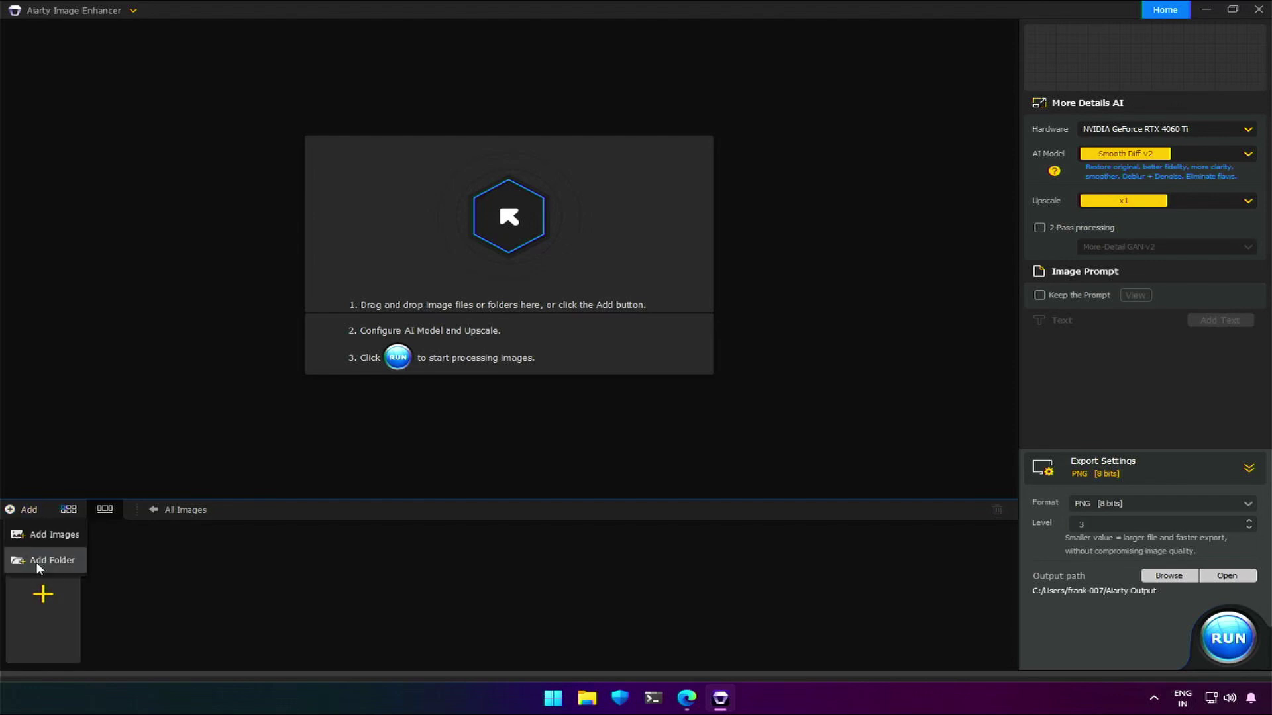
{"action": "left_click", "coordinate": [54, 561]}
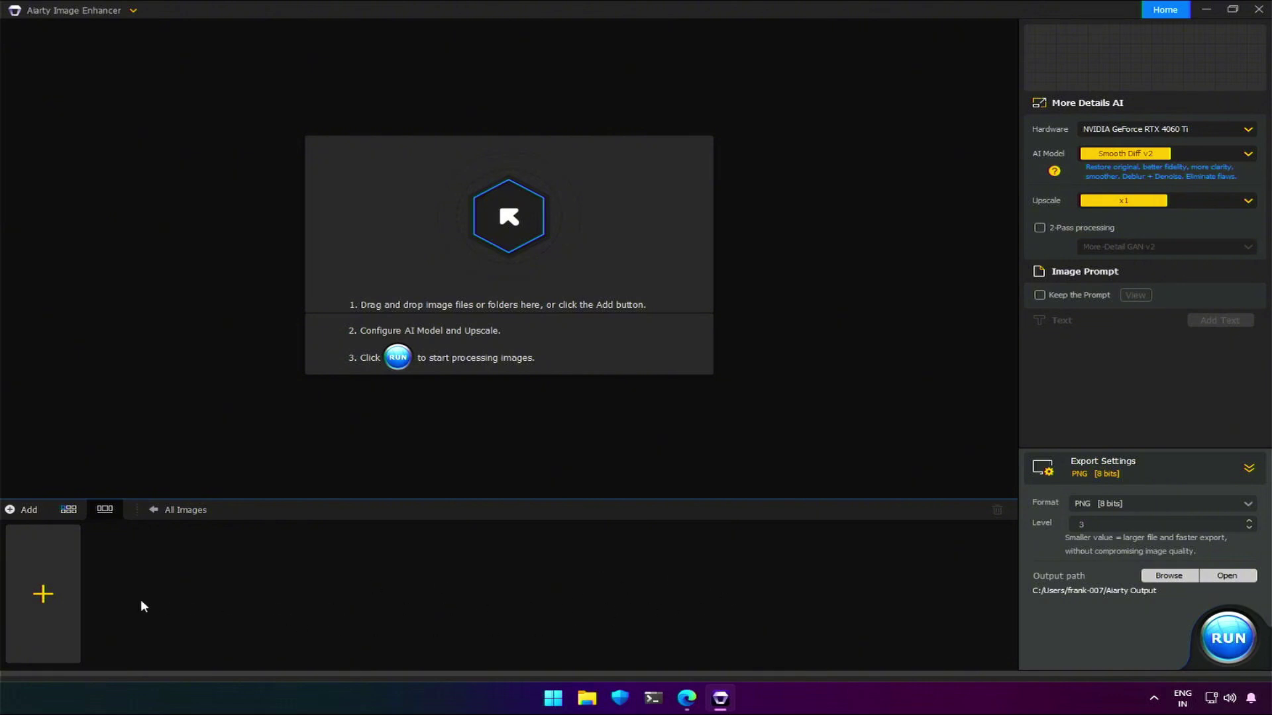
Step: View the application settings and start the download of all AI models
{"action": "left_click", "coordinate": [83, 10]}
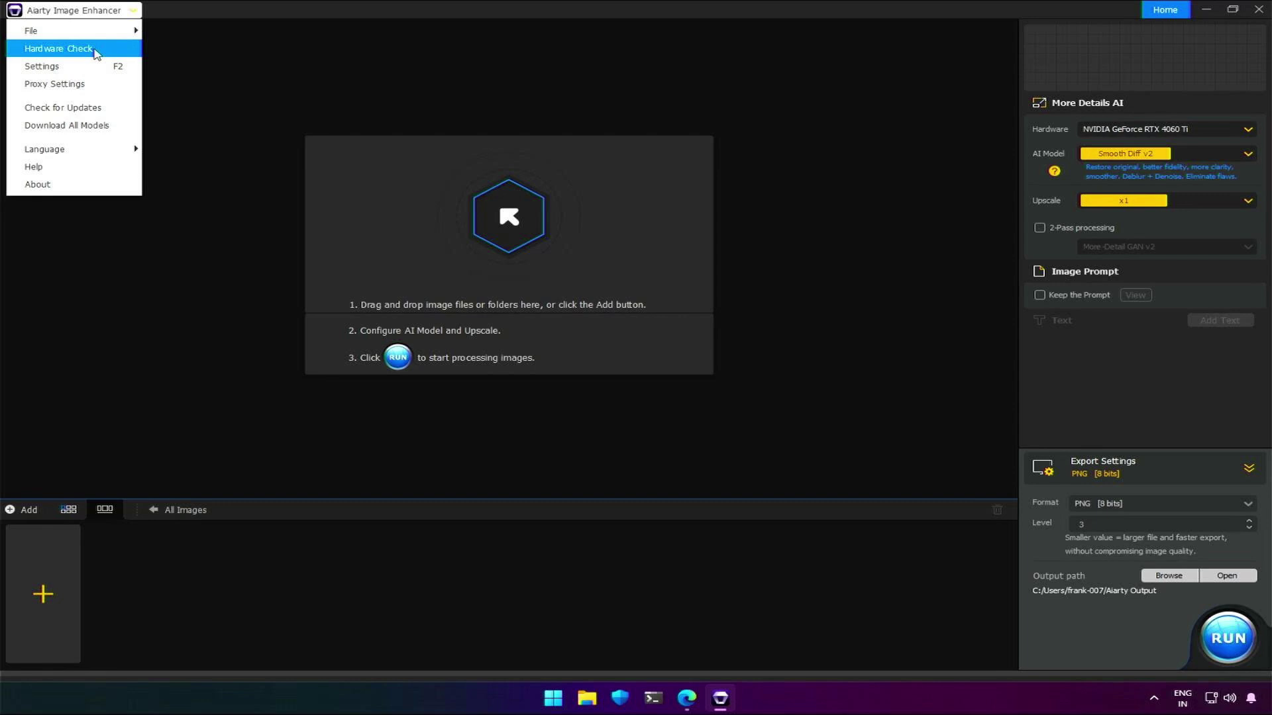
{"action": "left_click", "coordinate": [56, 67]}
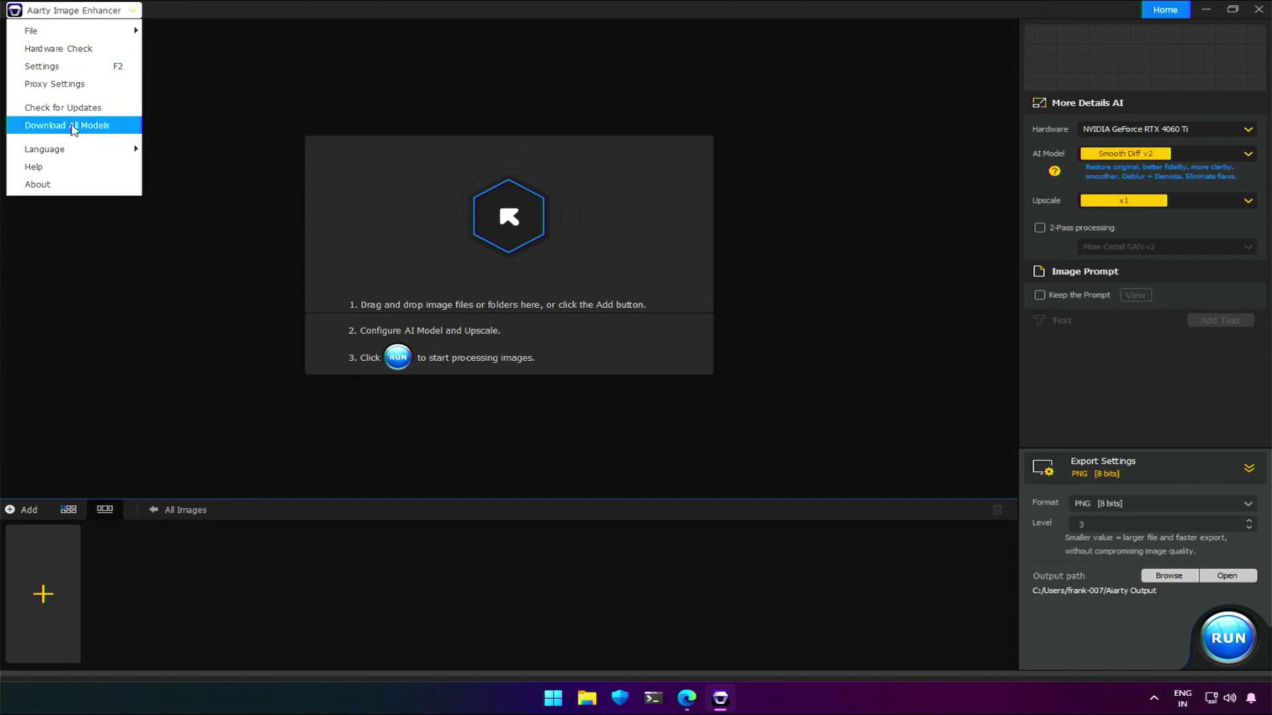
{"action": "left_click", "coordinate": [73, 126]}
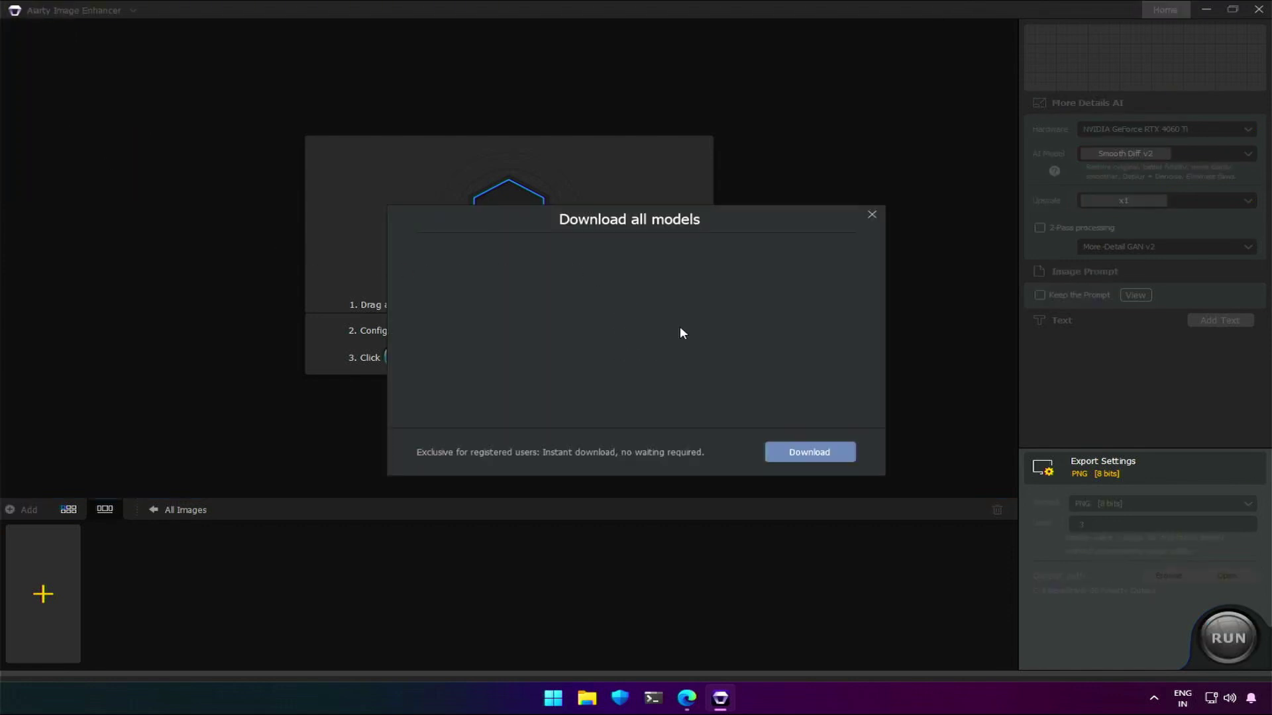
{"action": "left_click", "coordinate": [792, 457]}
{"action": "left_click", "coordinate": [788, 453]}
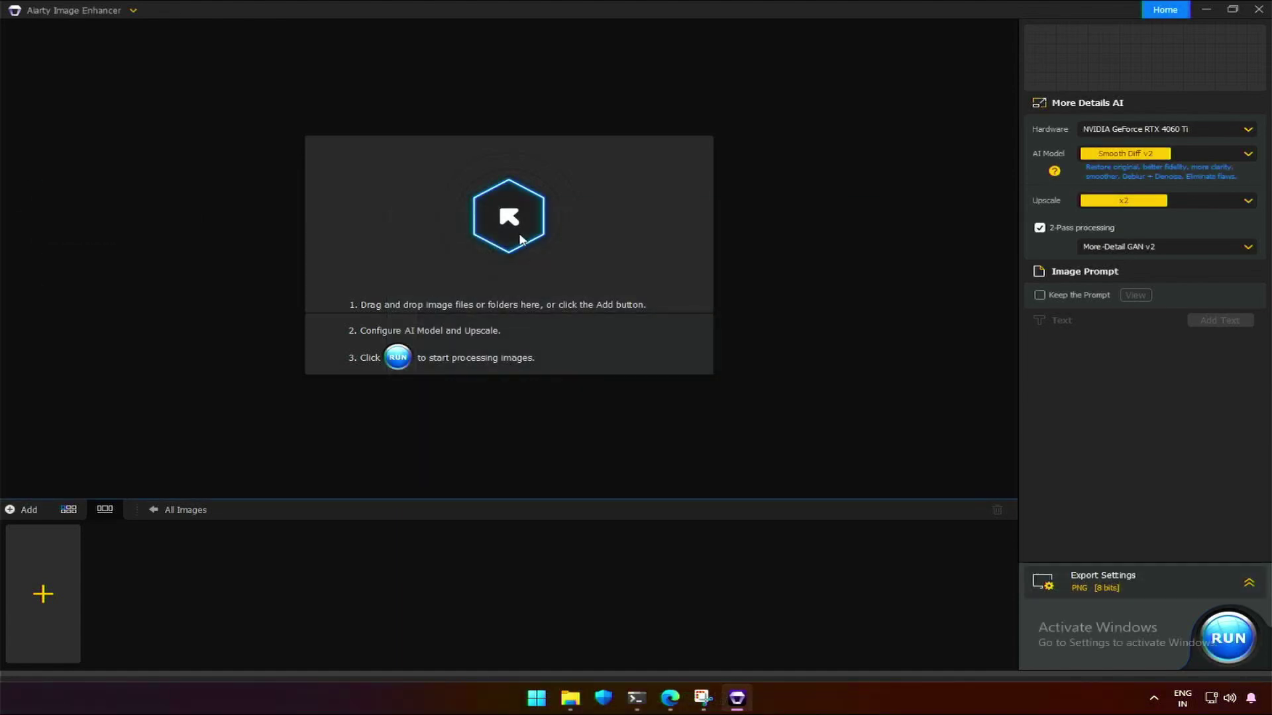
Step: Load the test-3 image from the picturs folder for processing
{"action": "left_click", "coordinate": [520, 238]}
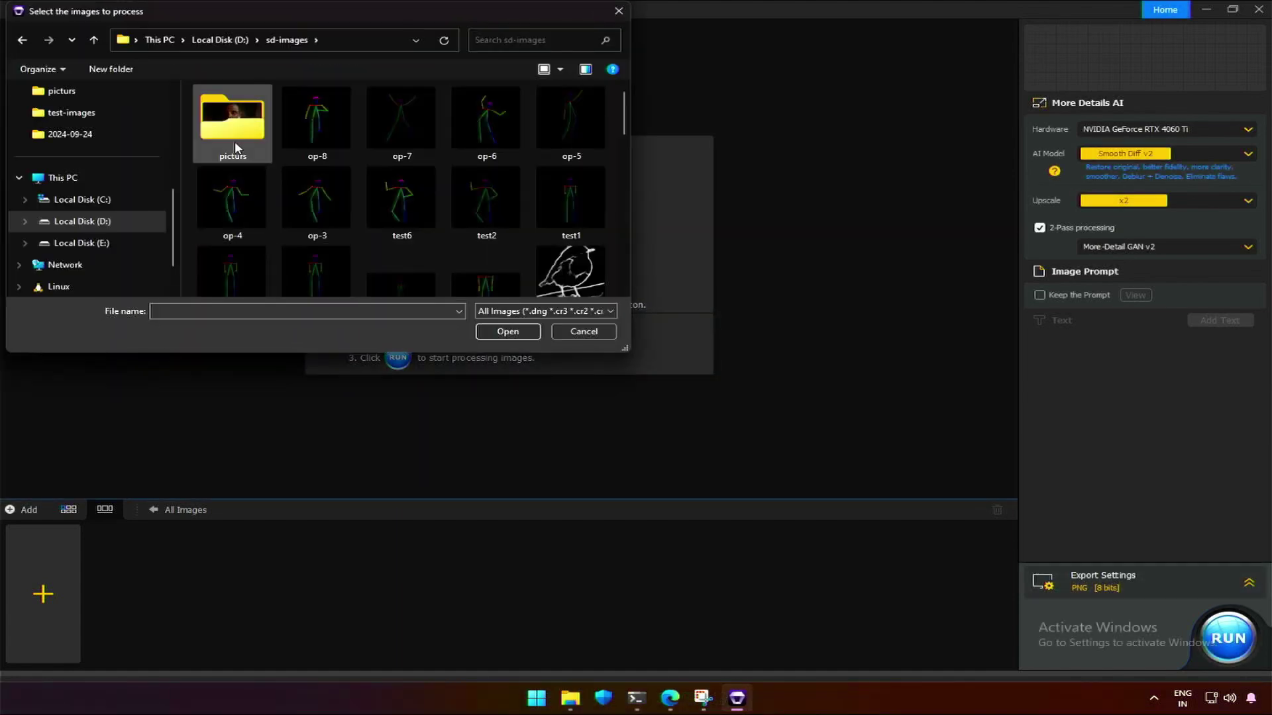
{"action": "double_click", "coordinate": [235, 147]}
{"action": "scroll", "coordinate": [514, 216], "scroll_direction": "down", "scroll_amount": 2}
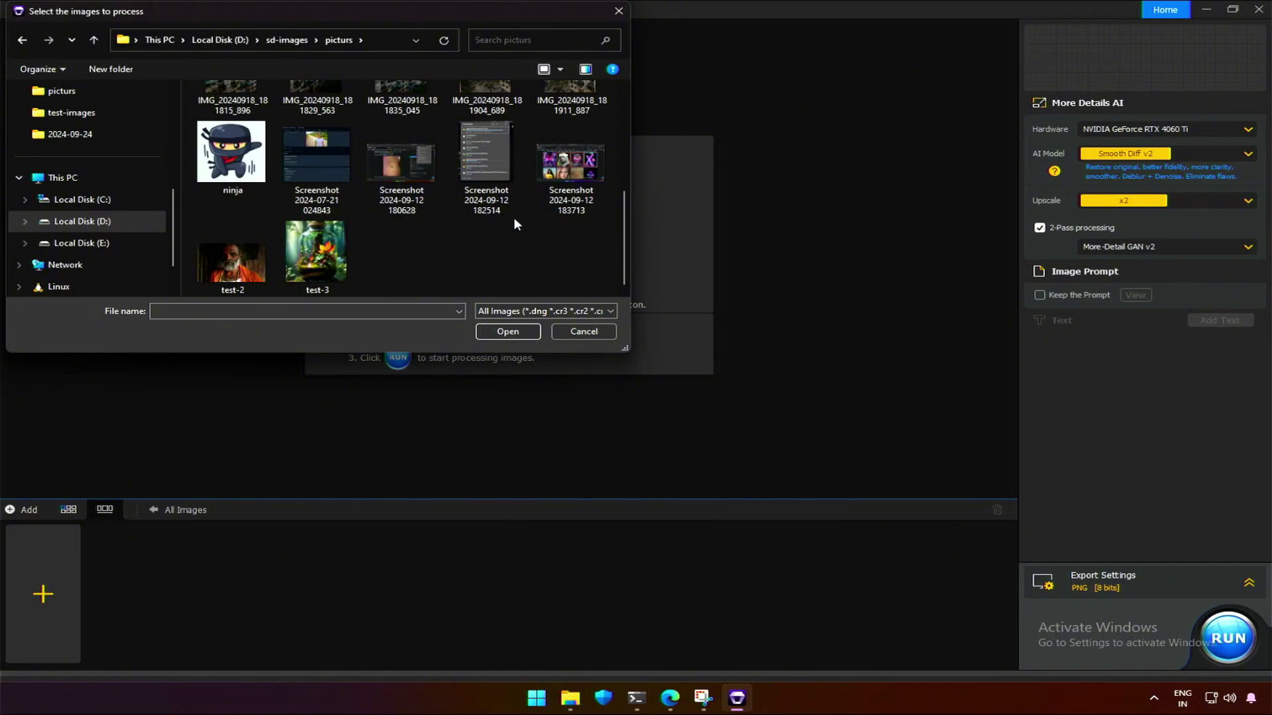
{"action": "double_click", "coordinate": [315, 254]}
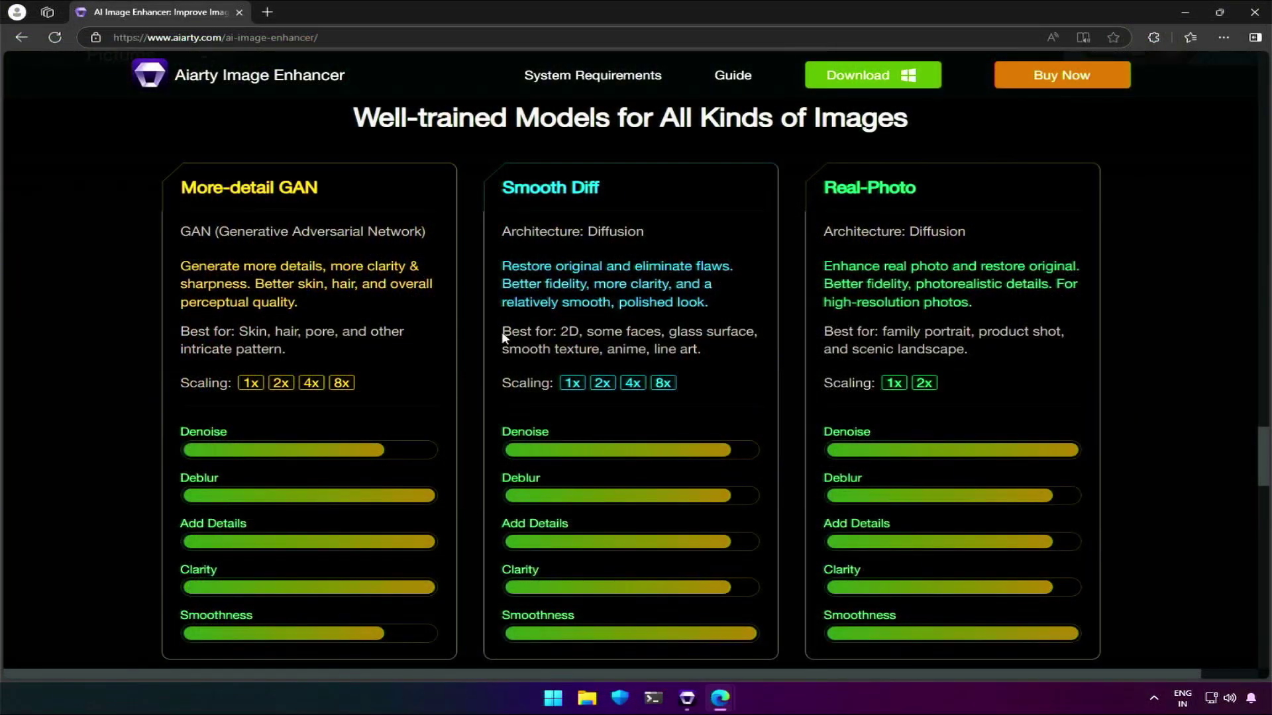
Step: Review the Smooth Diff model's recommended uses on the Aiarty web page and inspect the enhanced leaf in test-3 up close
{"action": "left_click_drag", "start_coordinate": [503, 332], "coordinate": [577, 336]}
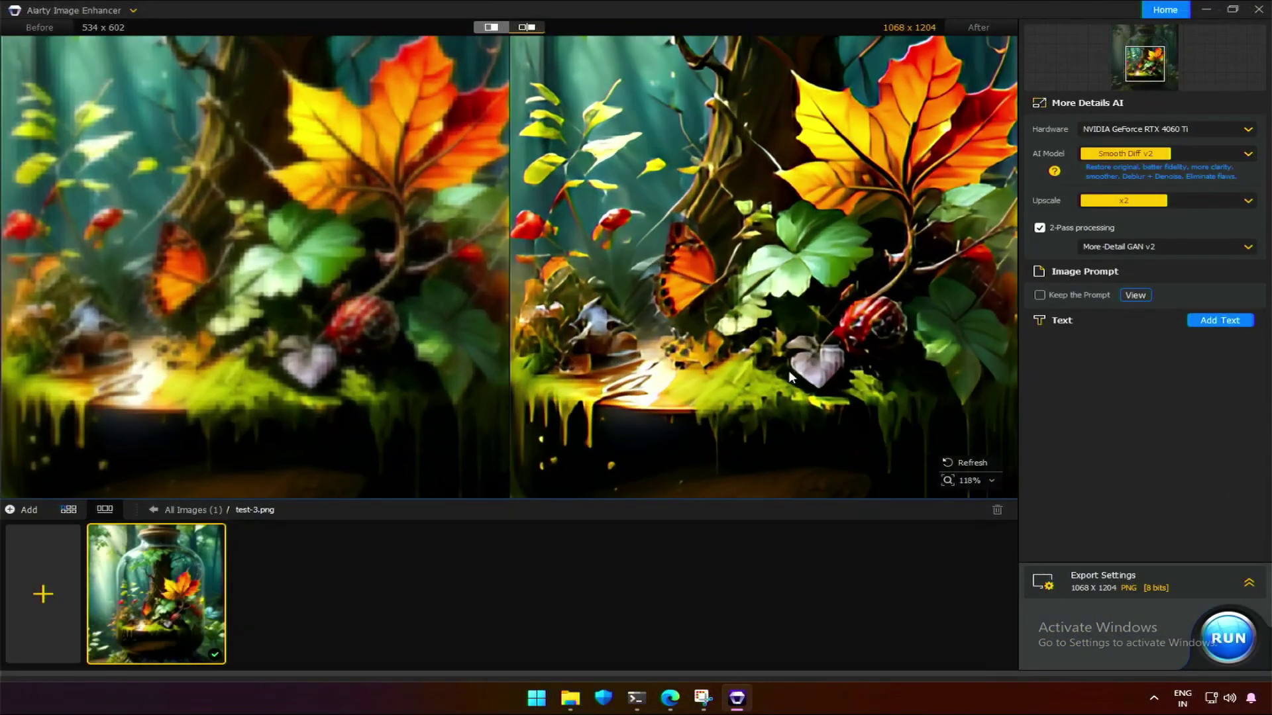
{"action": "scroll", "coordinate": [749, 415], "scroll_direction": "up", "scroll_amount": 4}
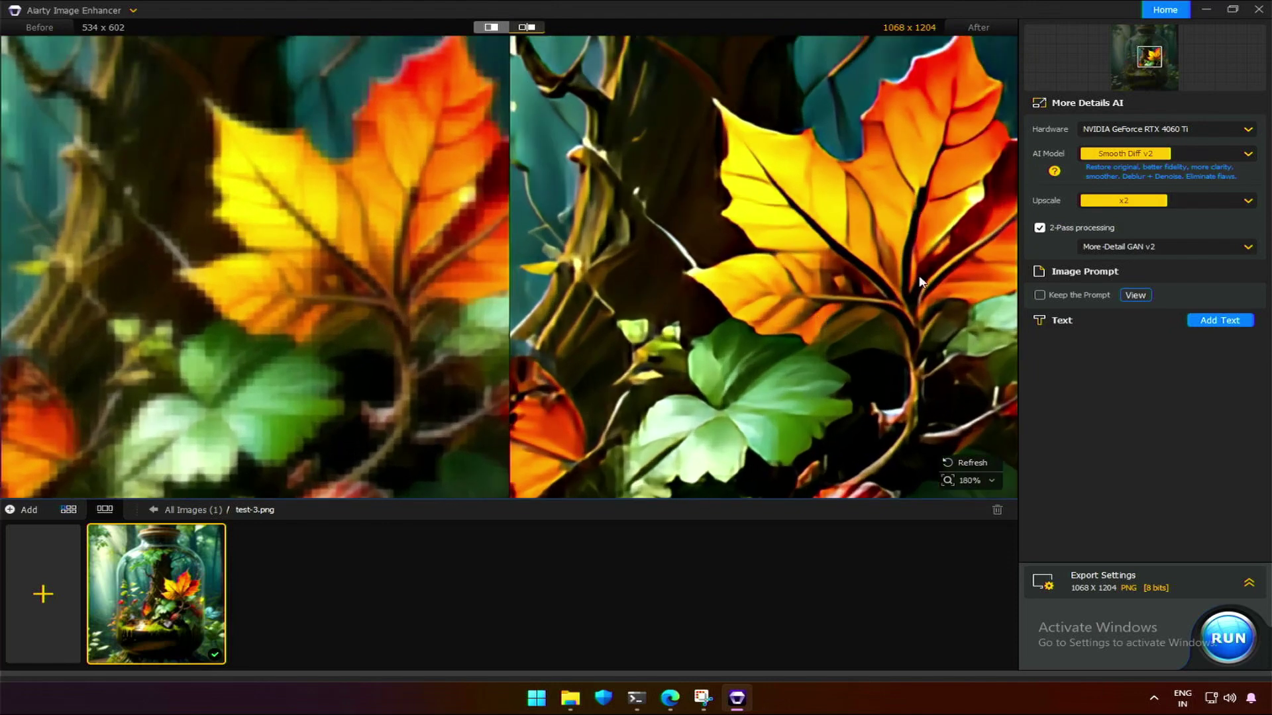
Step: Set Upscale to x4 for test-3 and compare the original and enhanced jar using the split-slider view
{"action": "left_click", "coordinate": [1124, 202]}
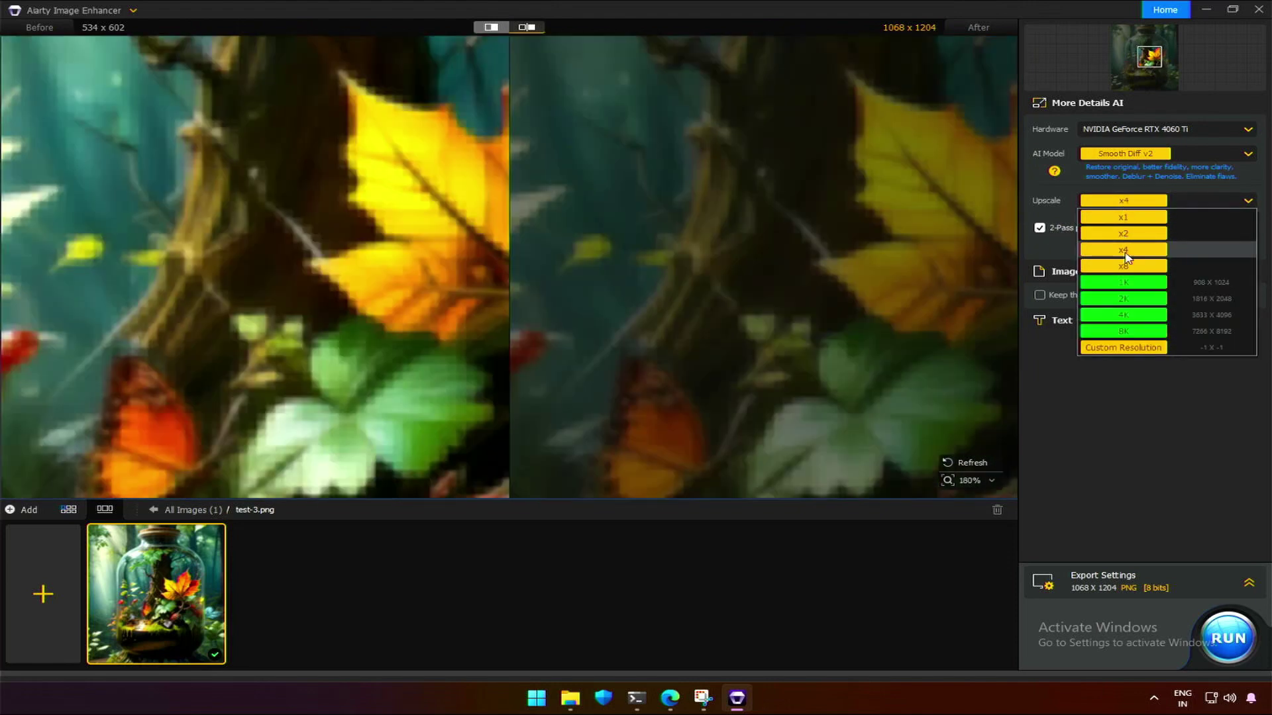
{"action": "left_click", "coordinate": [1126, 257]}
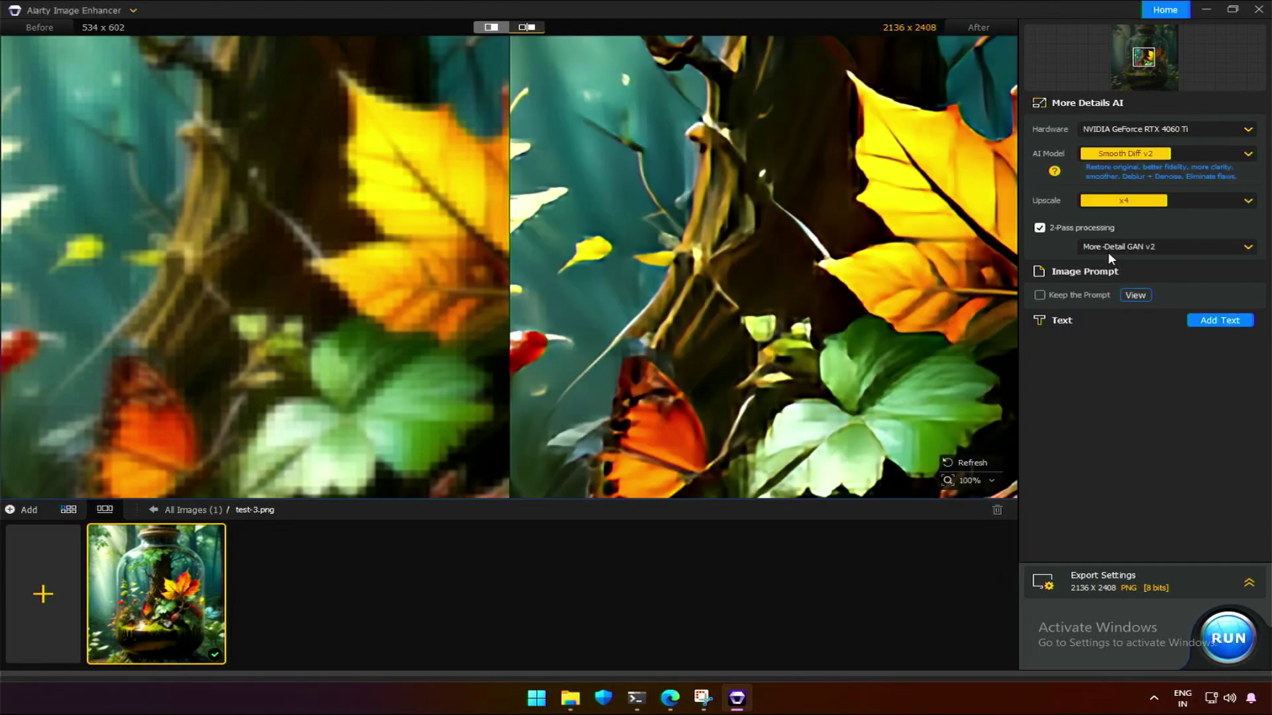
{"action": "scroll", "coordinate": [828, 329], "scroll_direction": "down", "scroll_amount": 5}
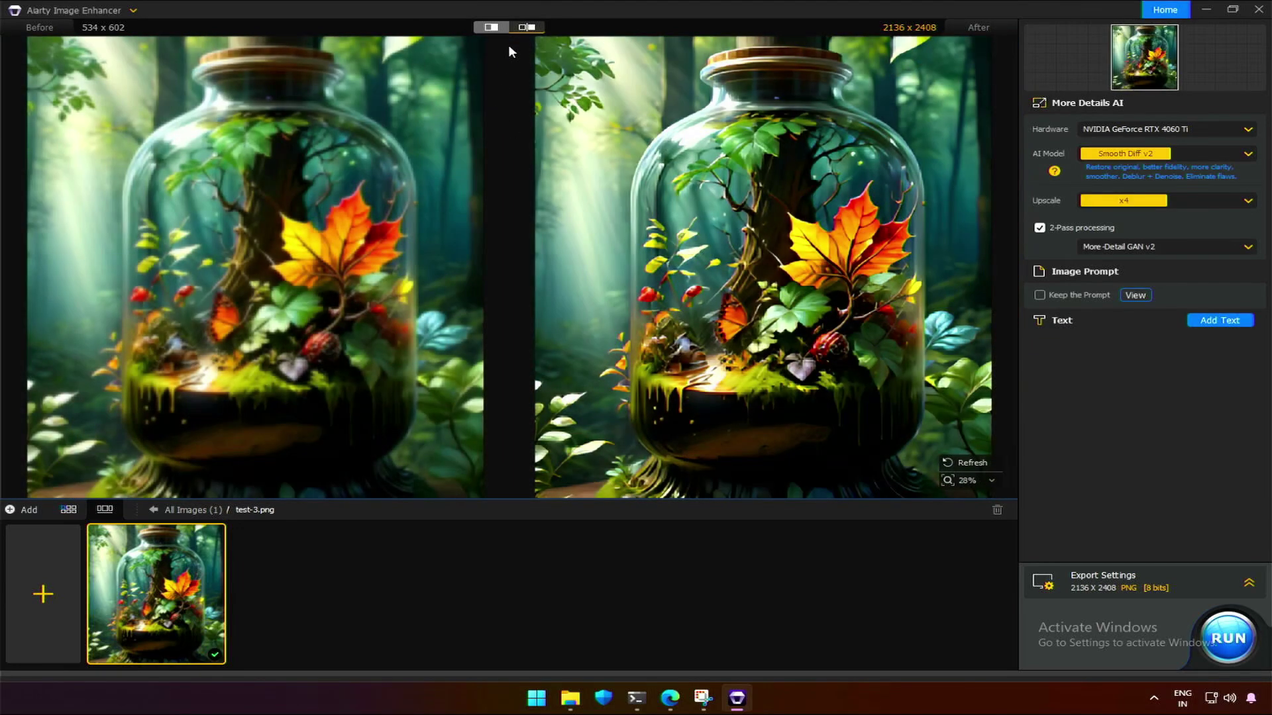
{"action": "left_click", "coordinate": [504, 26]}
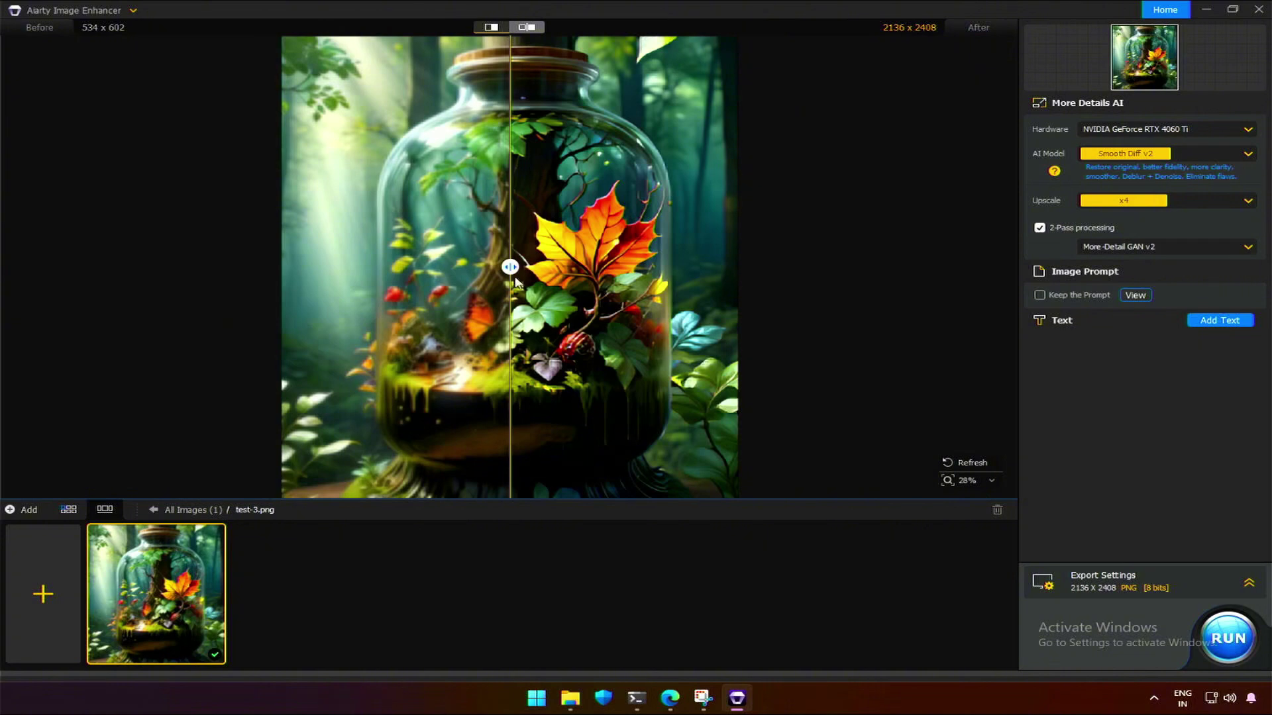
{"action": "left_click_drag", "start_coordinate": [510, 267], "coordinate": [673, 266]}
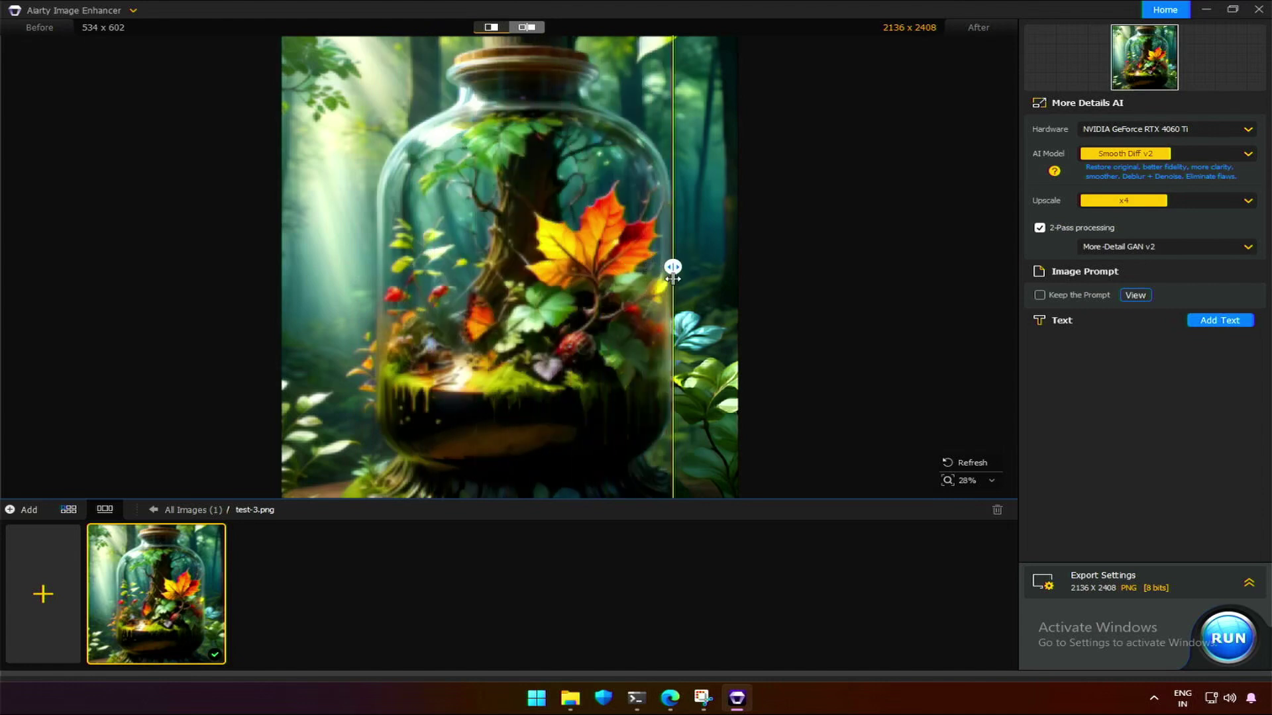
{"action": "left_click_drag", "start_coordinate": [673, 279], "coordinate": [253, 283]}
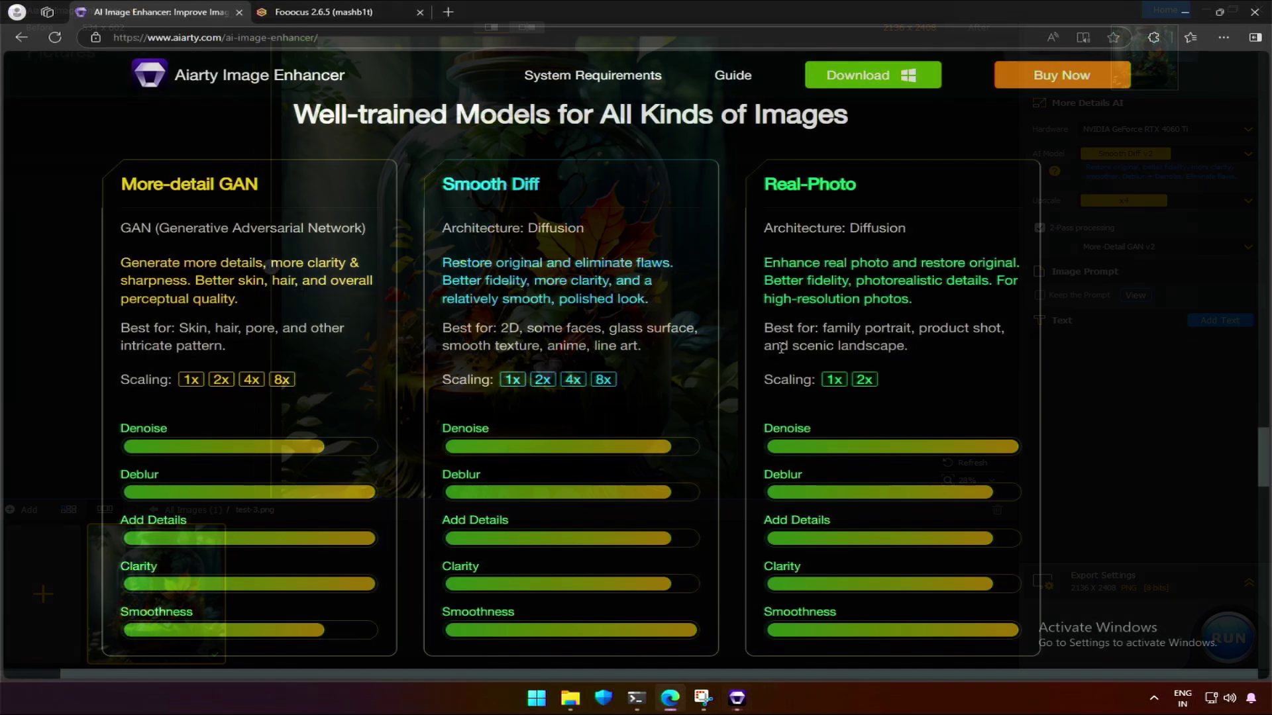
Step: Review the Real-Photo model's recommended uses on the Aiarty web page and return to the enhancer
{"action": "left_click_drag", "start_coordinate": [820, 328], "coordinate": [914, 350]}
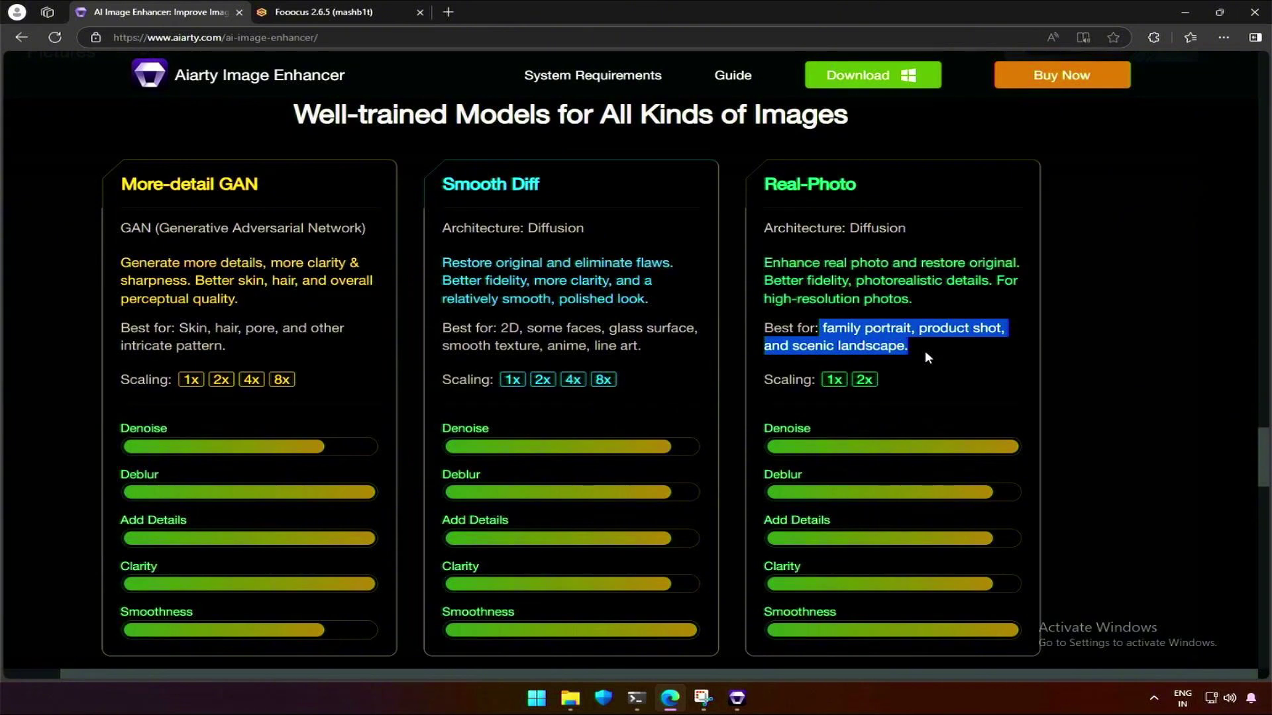
{"action": "left_click", "coordinate": [925, 355]}
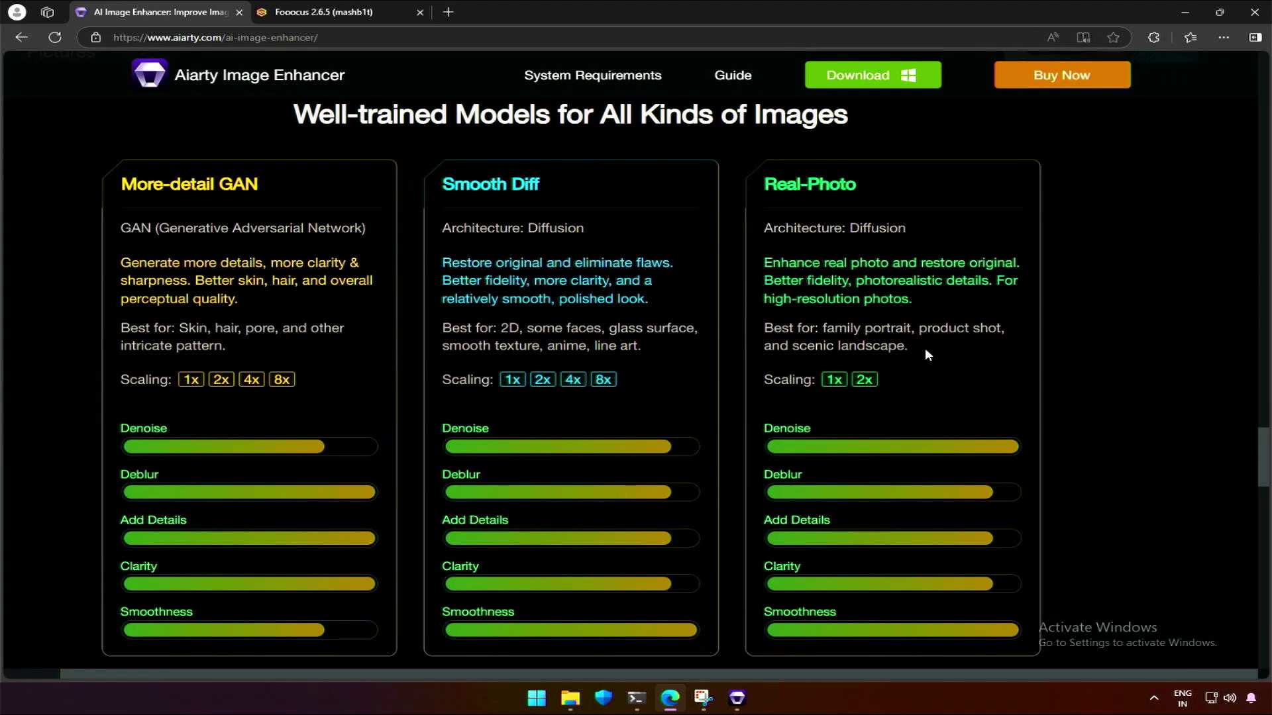
{"action": "left_click", "coordinate": [1183, 12]}
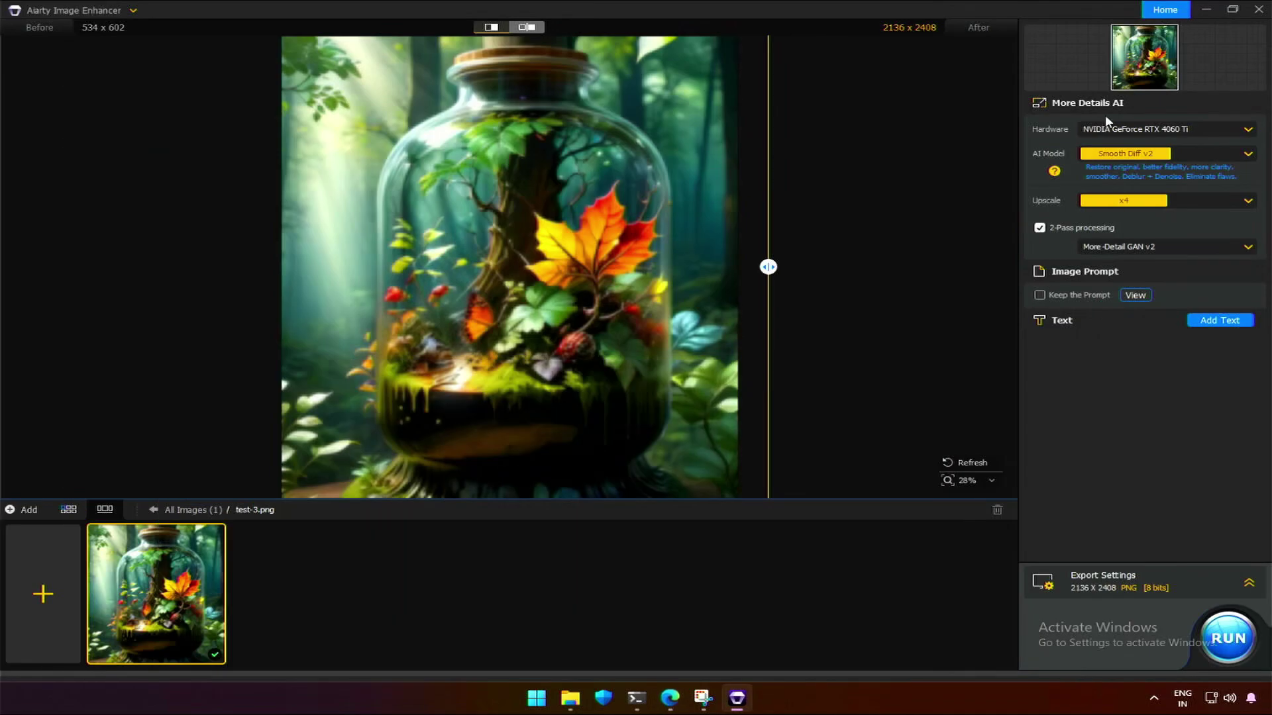
Step: Add the test-2 image to the queue and set its AI model to Real-Photo v3
{"action": "left_click", "coordinate": [43, 594]}
{"action": "scroll", "coordinate": [358, 218], "scroll_direction": "down", "scroll_amount": 5}
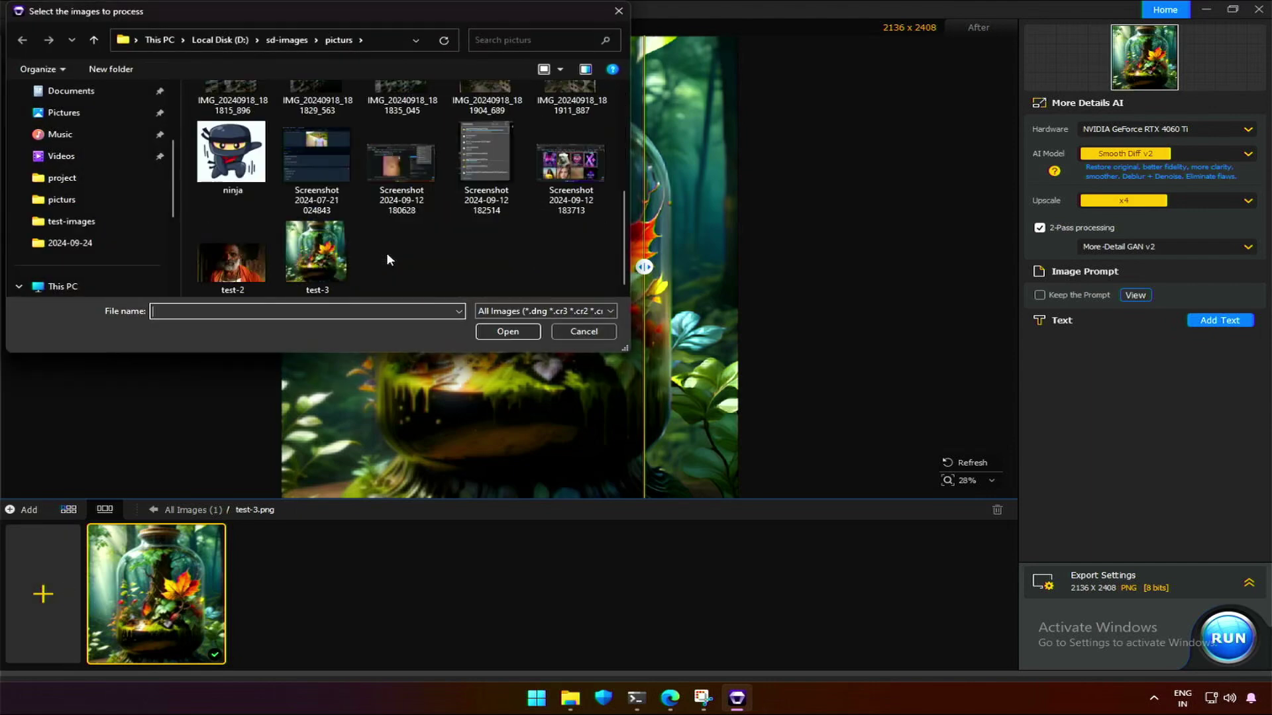
{"action": "double_click", "coordinate": [246, 278]}
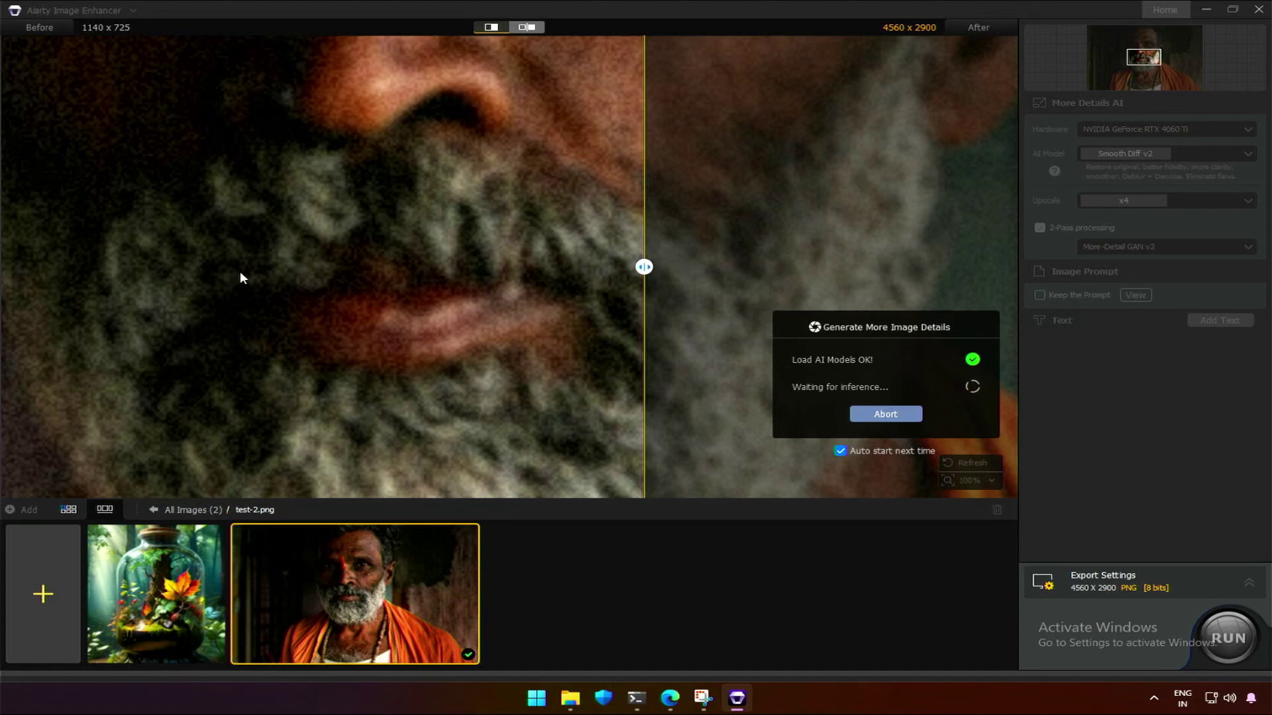
{"action": "left_click", "coordinate": [1126, 154]}
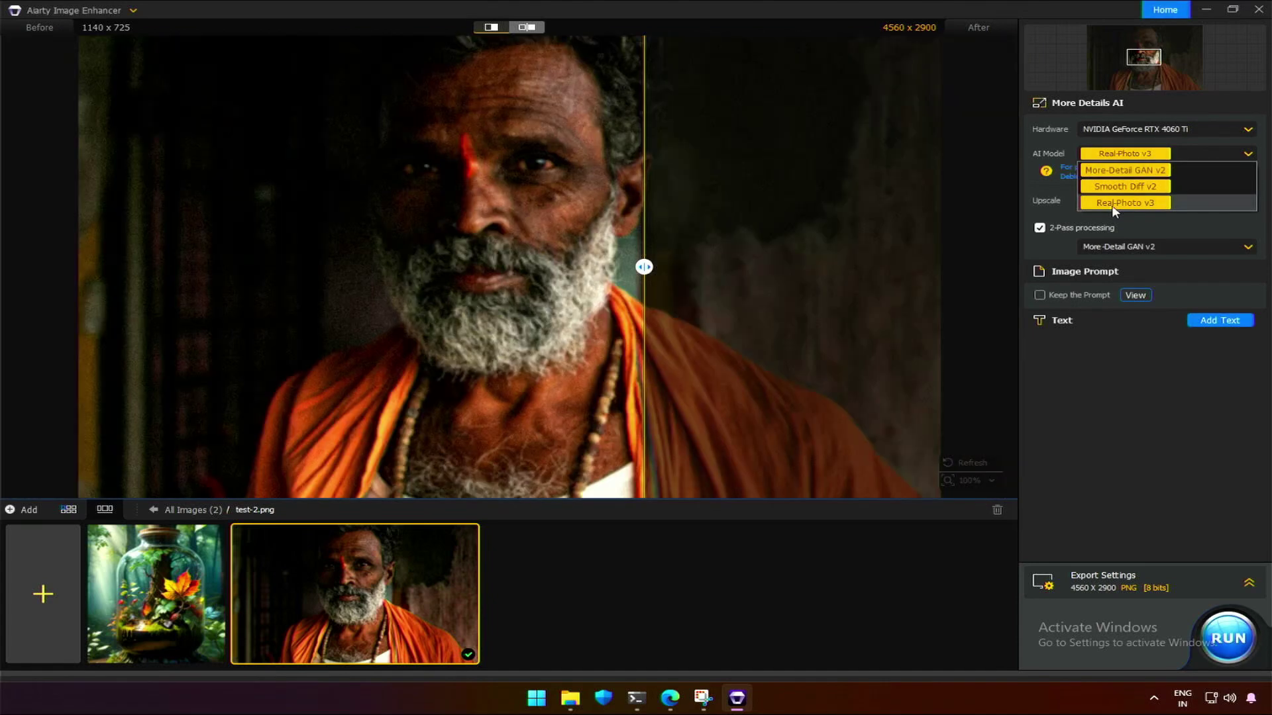
{"action": "left_click", "coordinate": [1112, 205]}
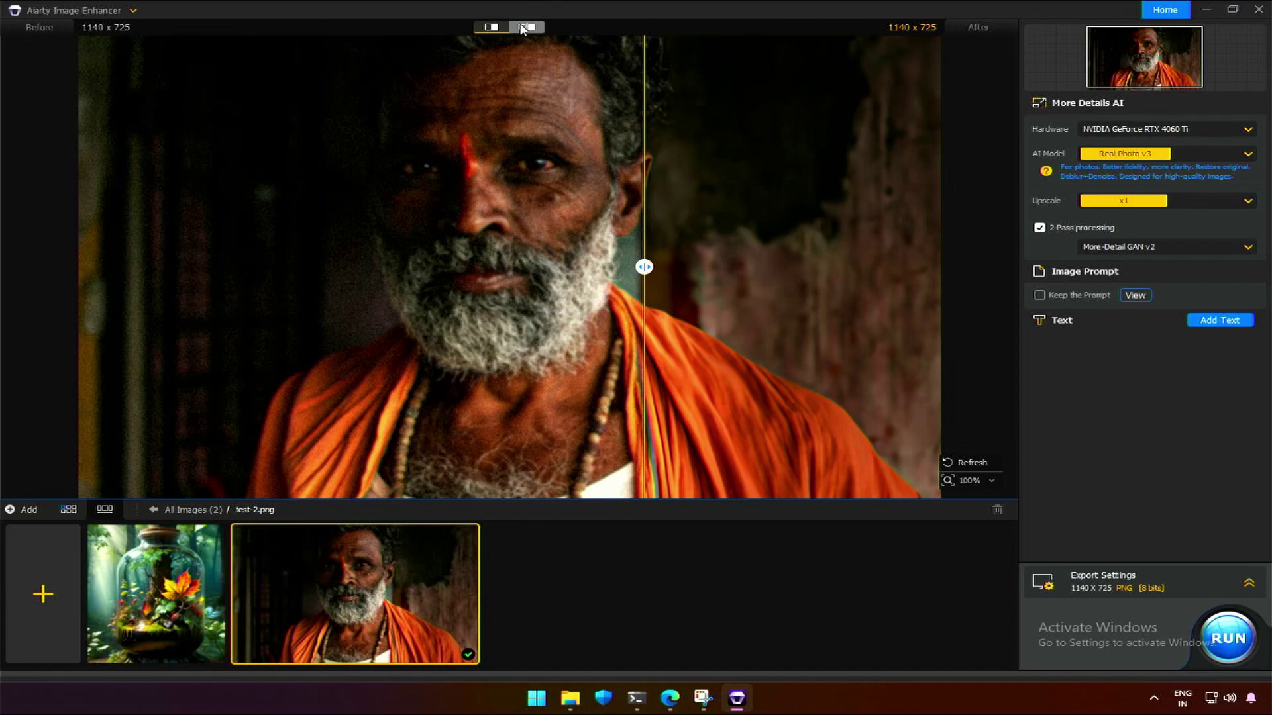
Step: Compare the original and enhanced test-2 portrait with the split slider and side by side, examining the beard up close
{"action": "left_click_drag", "start_coordinate": [641, 283], "coordinate": [371, 287]}
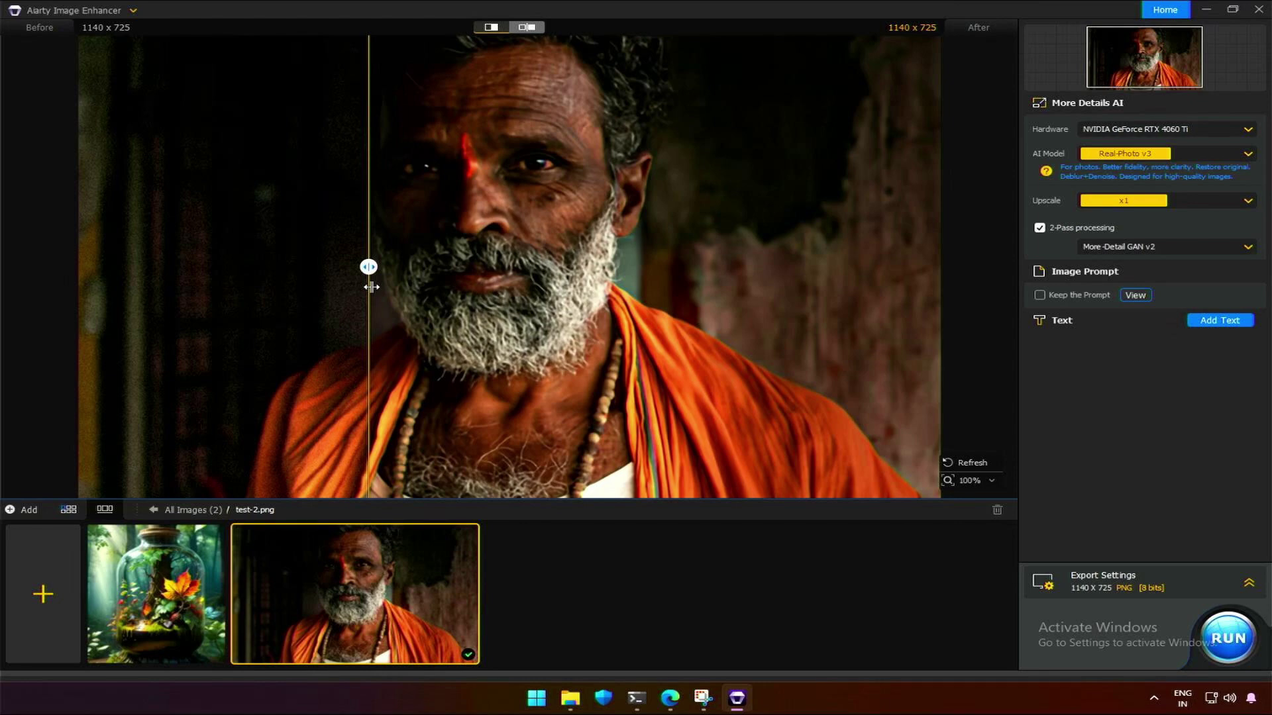
{"action": "left_click_drag", "start_coordinate": [371, 287], "coordinate": [416, 286]}
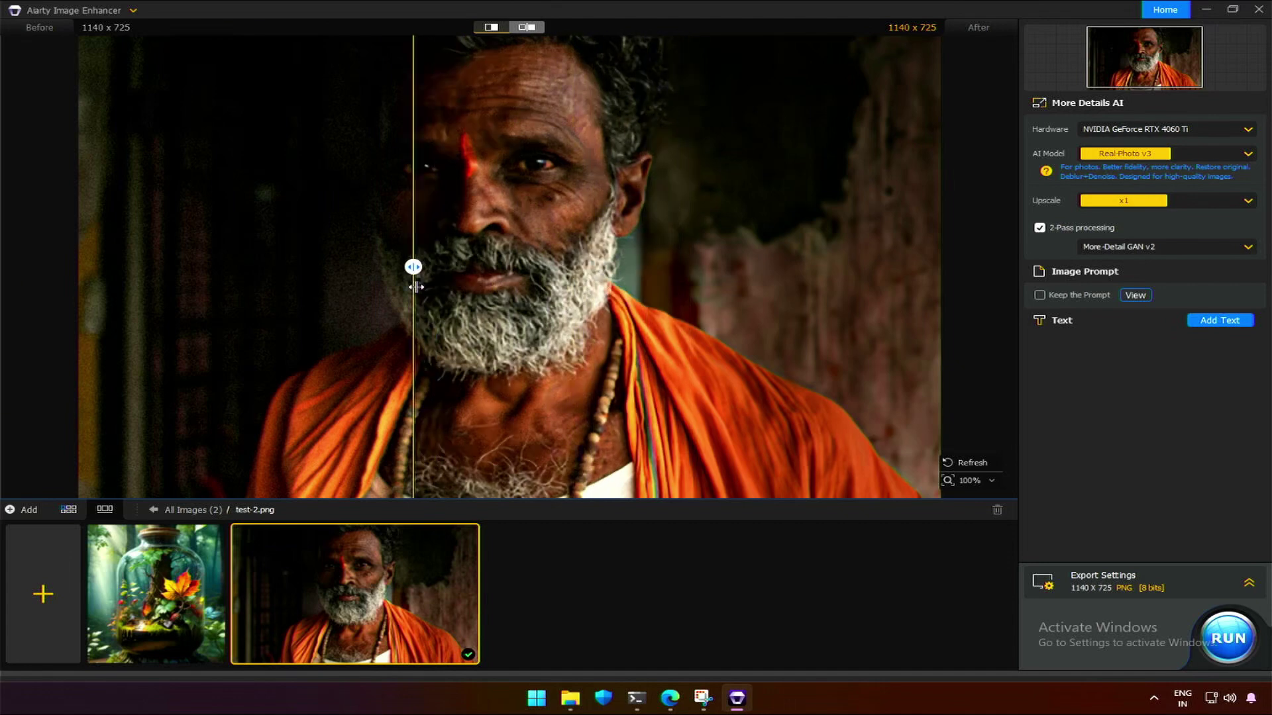
{"action": "left_click", "coordinate": [528, 27]}
{"action": "scroll", "coordinate": [575, 347], "scroll_direction": "up", "scroll_amount": 3}
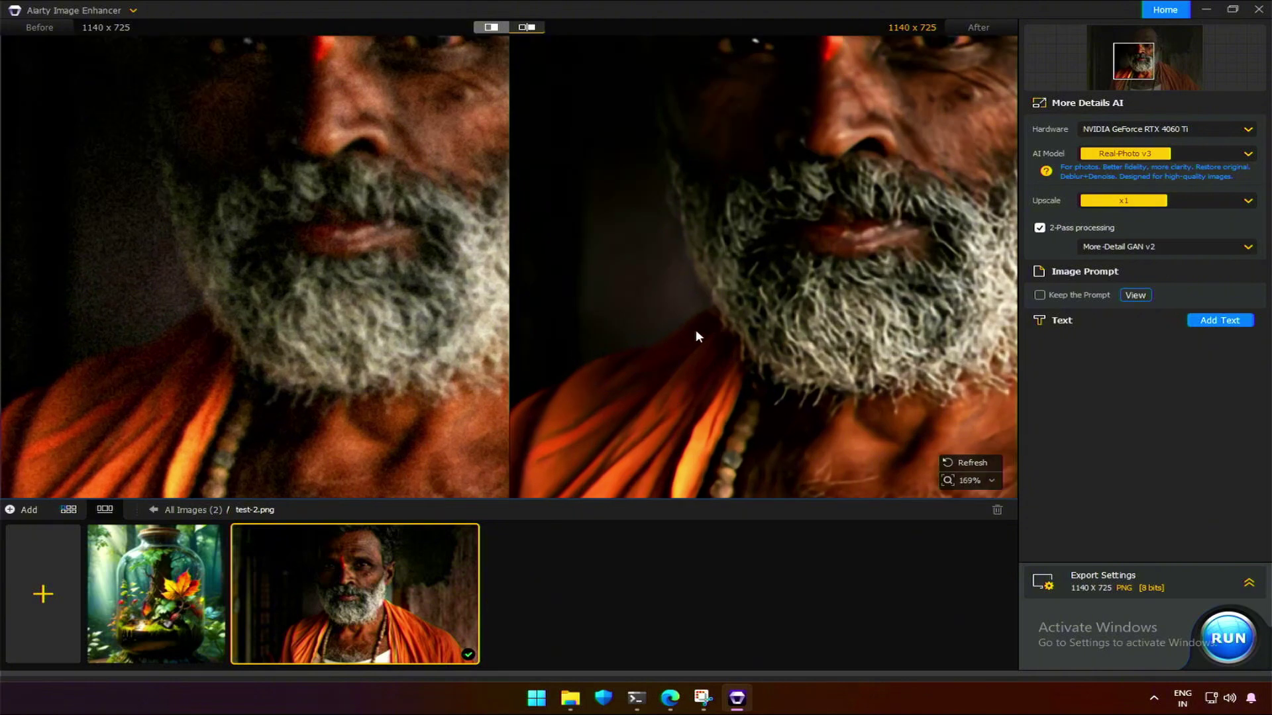
{"action": "scroll", "coordinate": [759, 295], "scroll_direction": "up", "scroll_amount": 2}
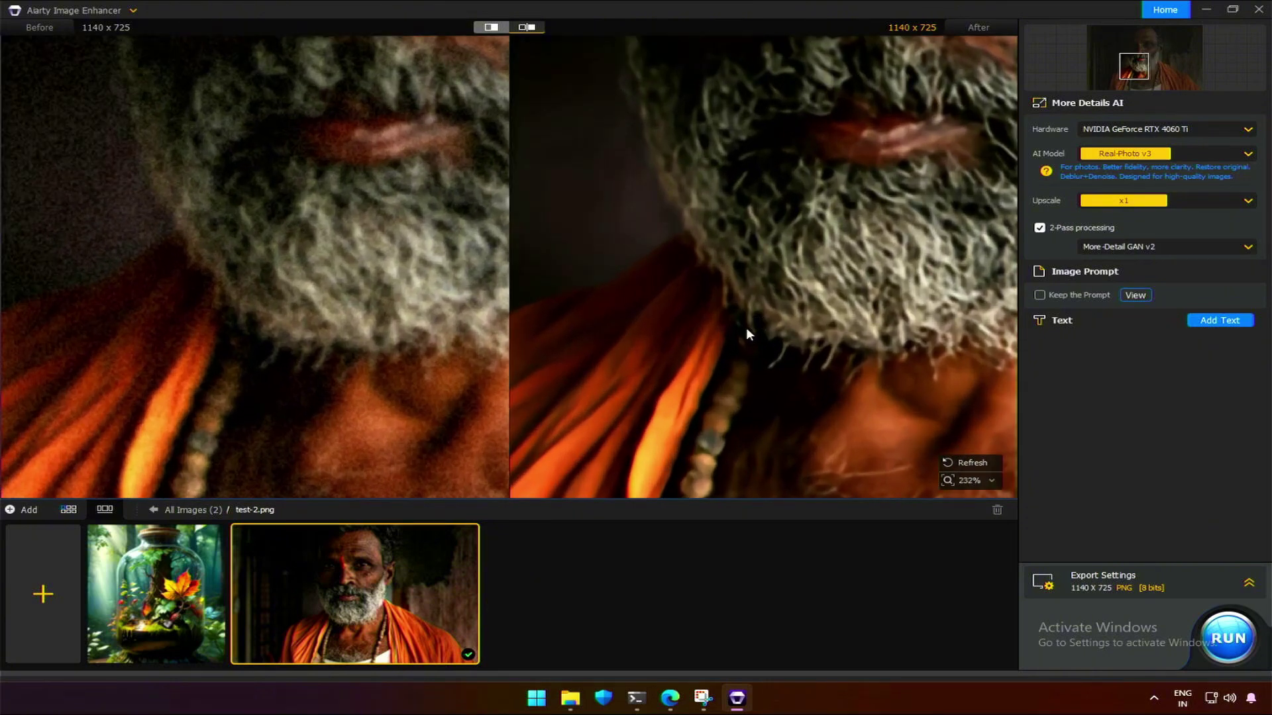
{"action": "scroll", "coordinate": [635, 318], "scroll_direction": "down", "scroll_amount": 5}
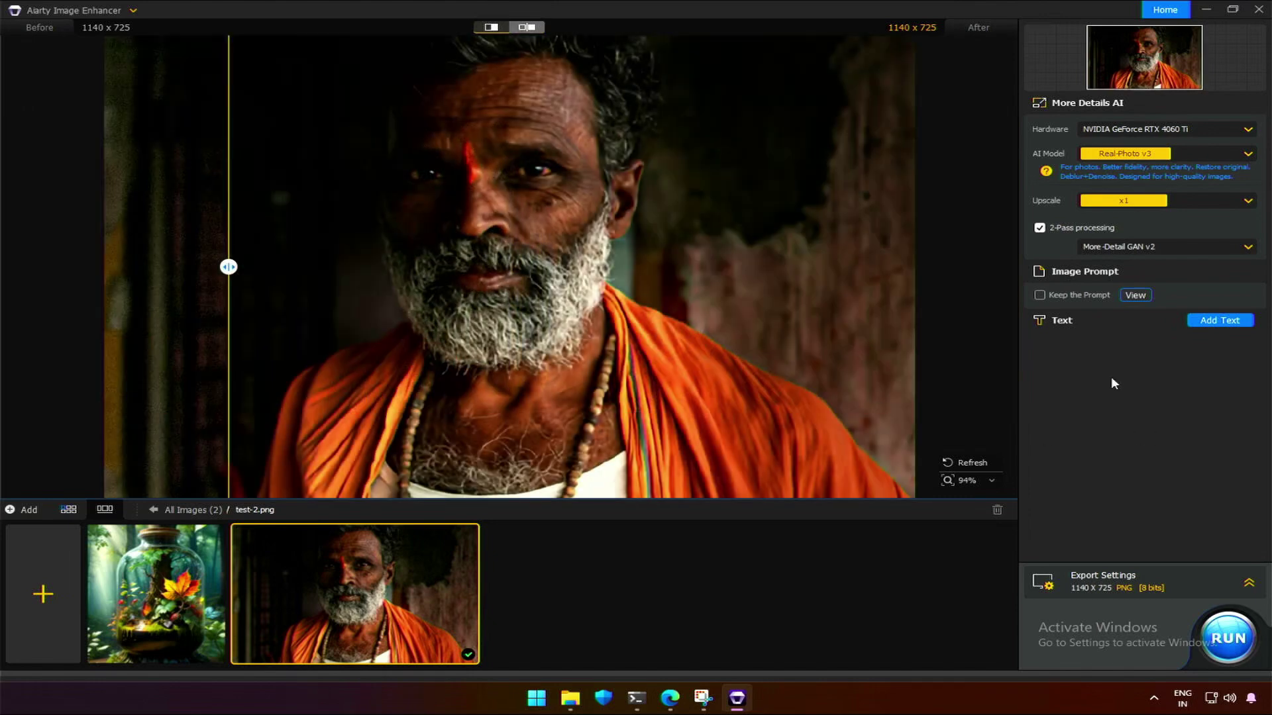
Step: Add the text "Hinduism" to the test-2 image and set its size to 124
{"action": "left_click", "coordinate": [1218, 320]}
{"action": "double_click", "coordinate": [1069, 376]}
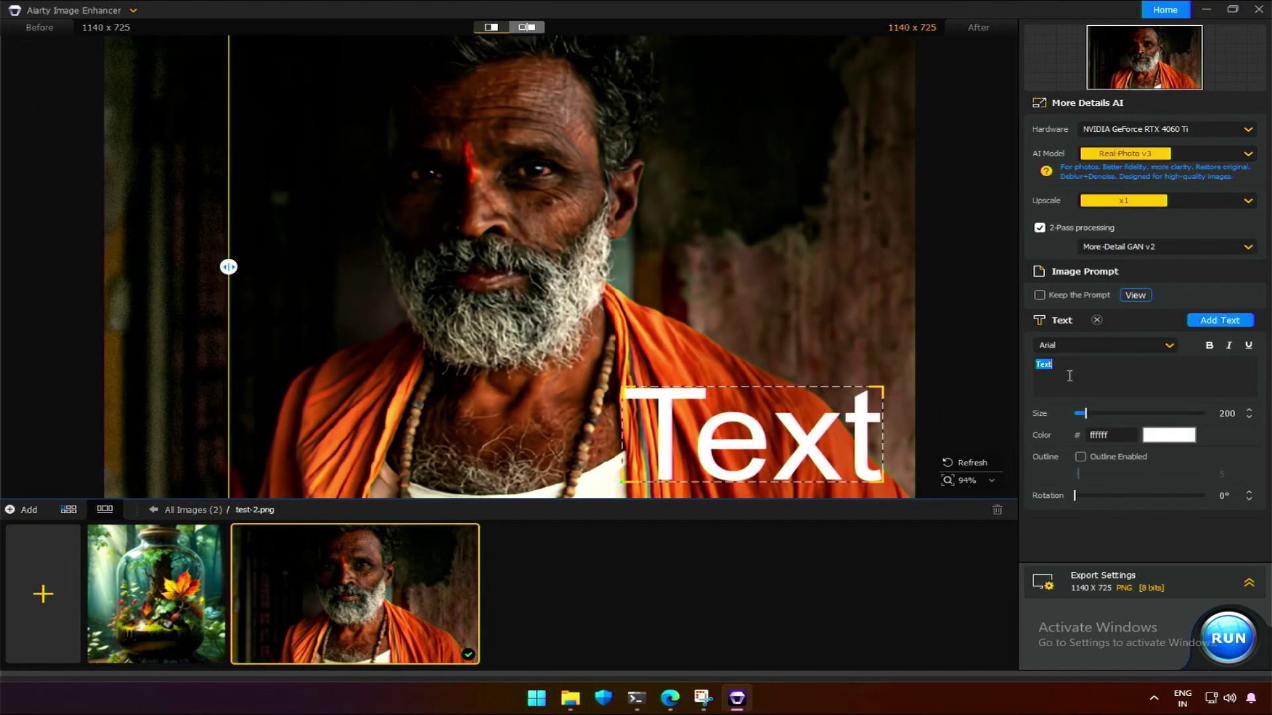
{"action": "type", "text": "hinduism"}
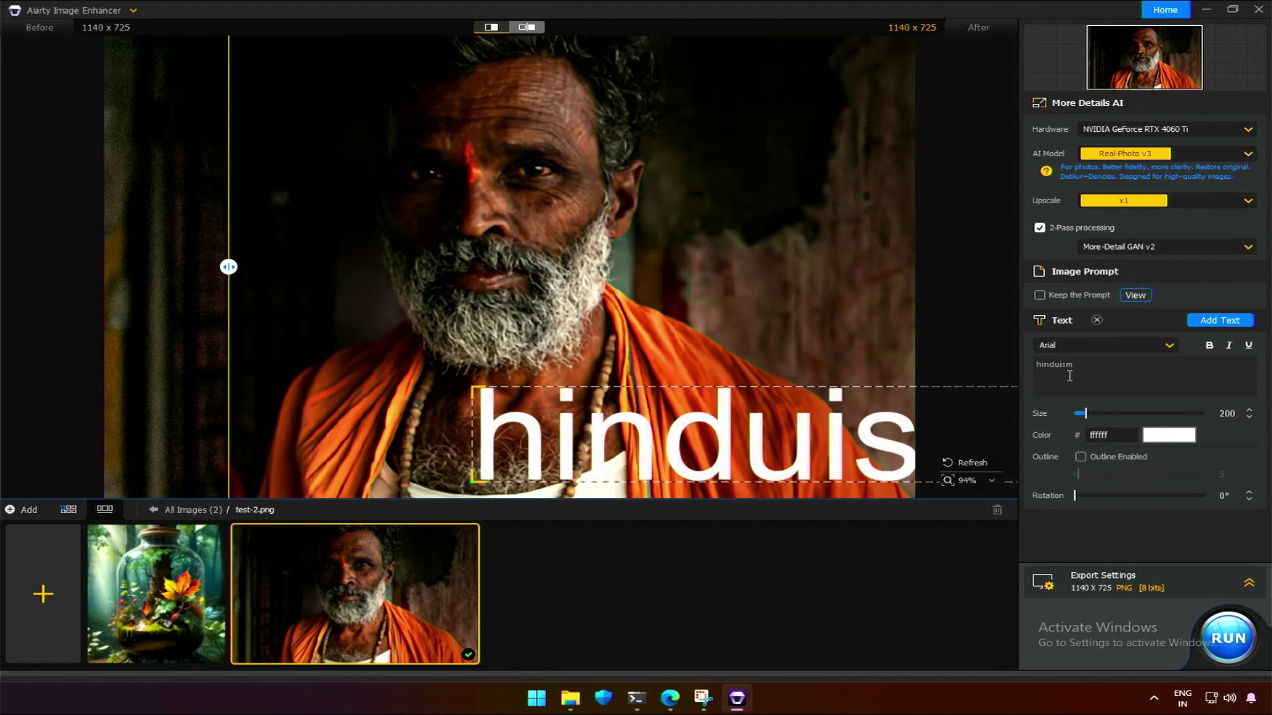
{"action": "left_click_drag", "start_coordinate": [1084, 413], "coordinate": [1079, 414]}
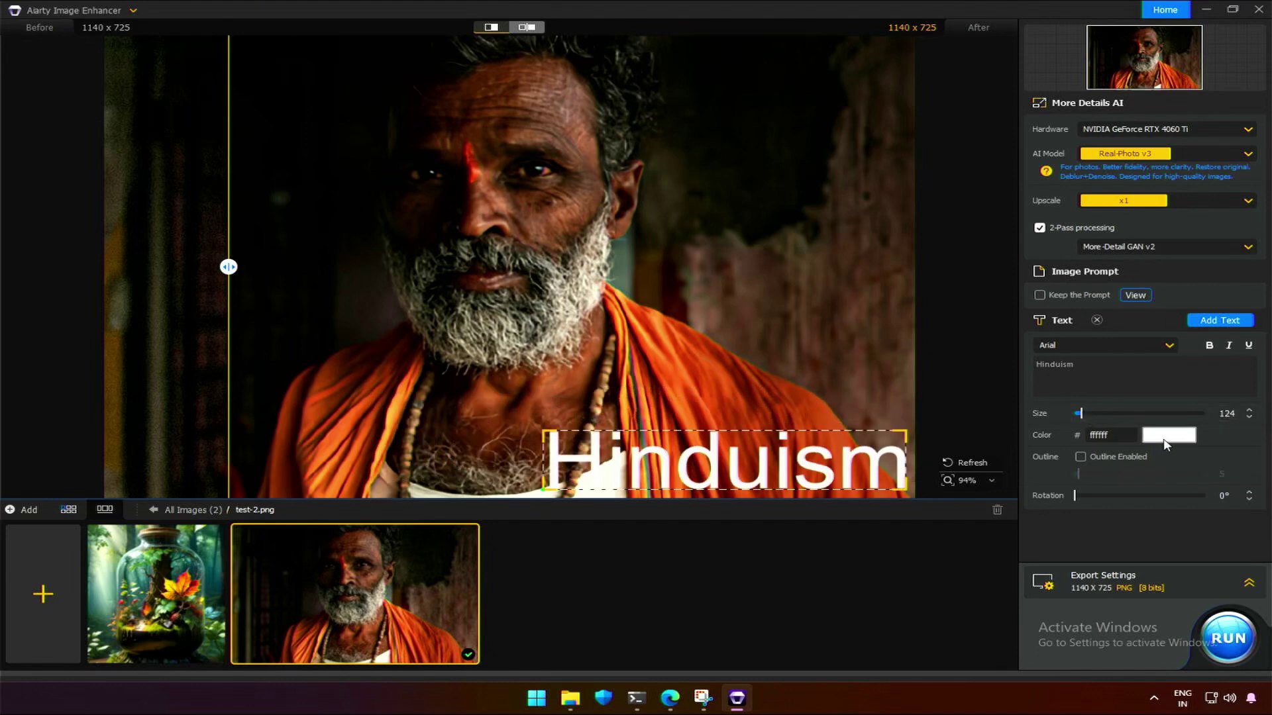
Step: Color the Hinduism text orange (ffa800), reduce it to size 66 and place it in the image's upper-right corner
{"action": "left_click", "coordinate": [1168, 435]}
{"action": "left_click", "coordinate": [443, 213]}
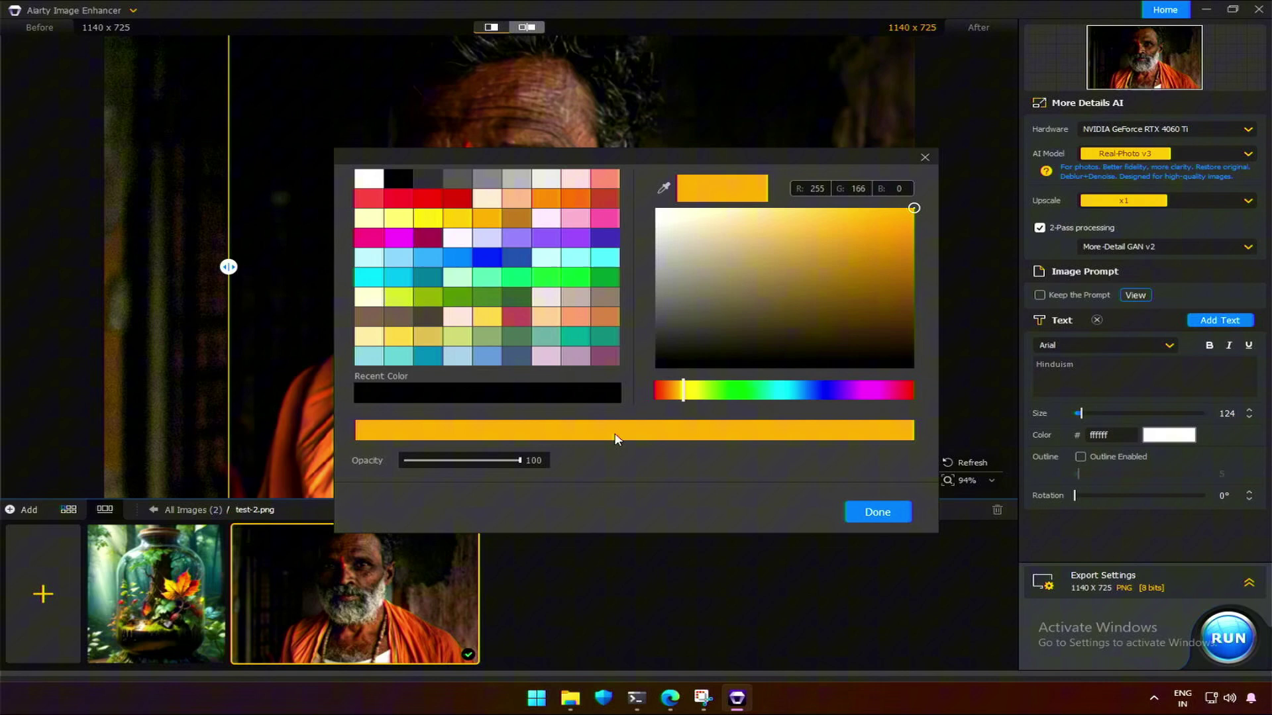
{"action": "left_click", "coordinate": [877, 510]}
{"action": "left_click_drag", "start_coordinate": [883, 217], "coordinate": [854, 79]}
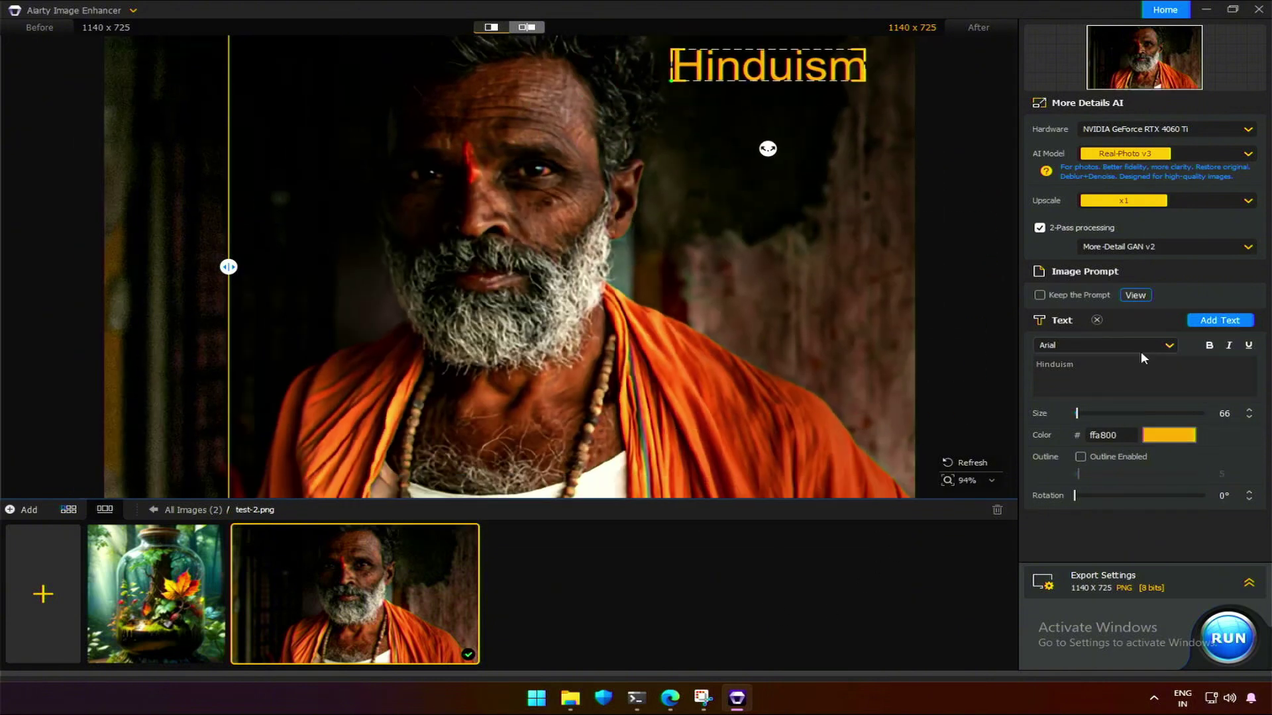
Step: Set the font of the Hinduism text to Times New Roman and deselect the text
{"action": "left_click", "coordinate": [1139, 351]}
{"action": "scroll", "coordinate": [1099, 424], "scroll_direction": "down", "scroll_amount": 10}
{"action": "left_click", "coordinate": [1072, 444]}
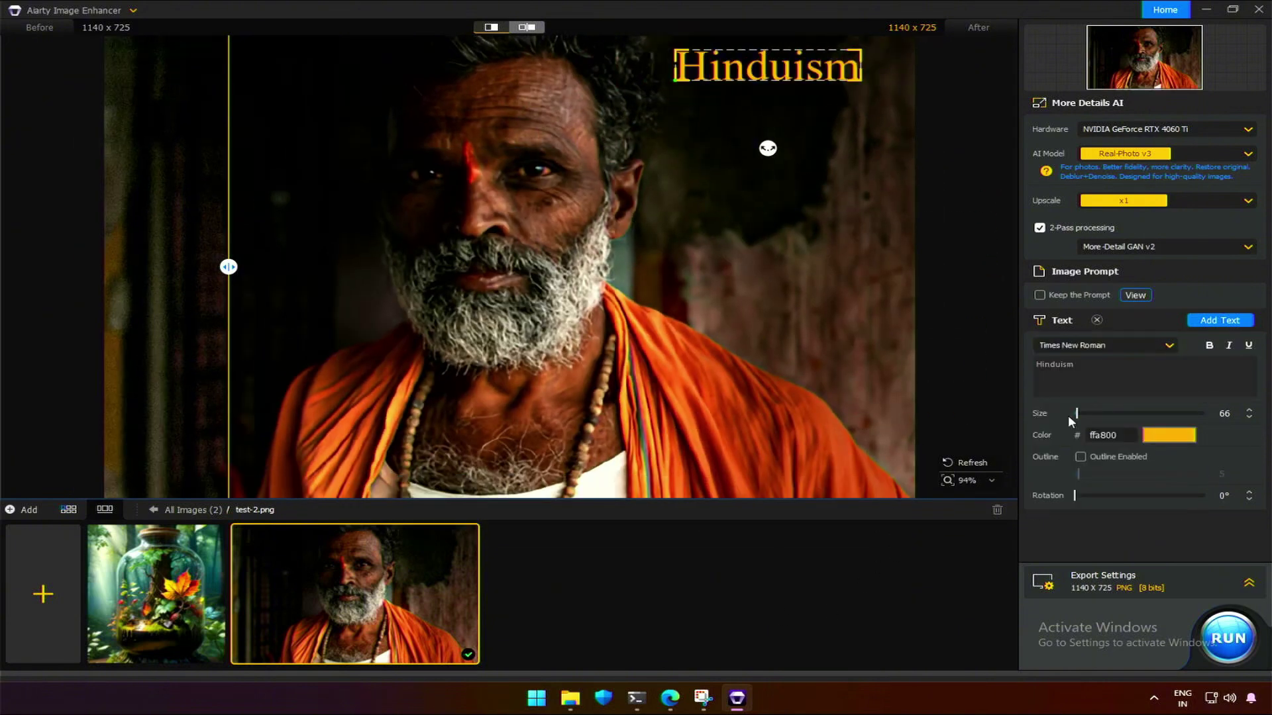
{"action": "left_click", "coordinate": [891, 347]}
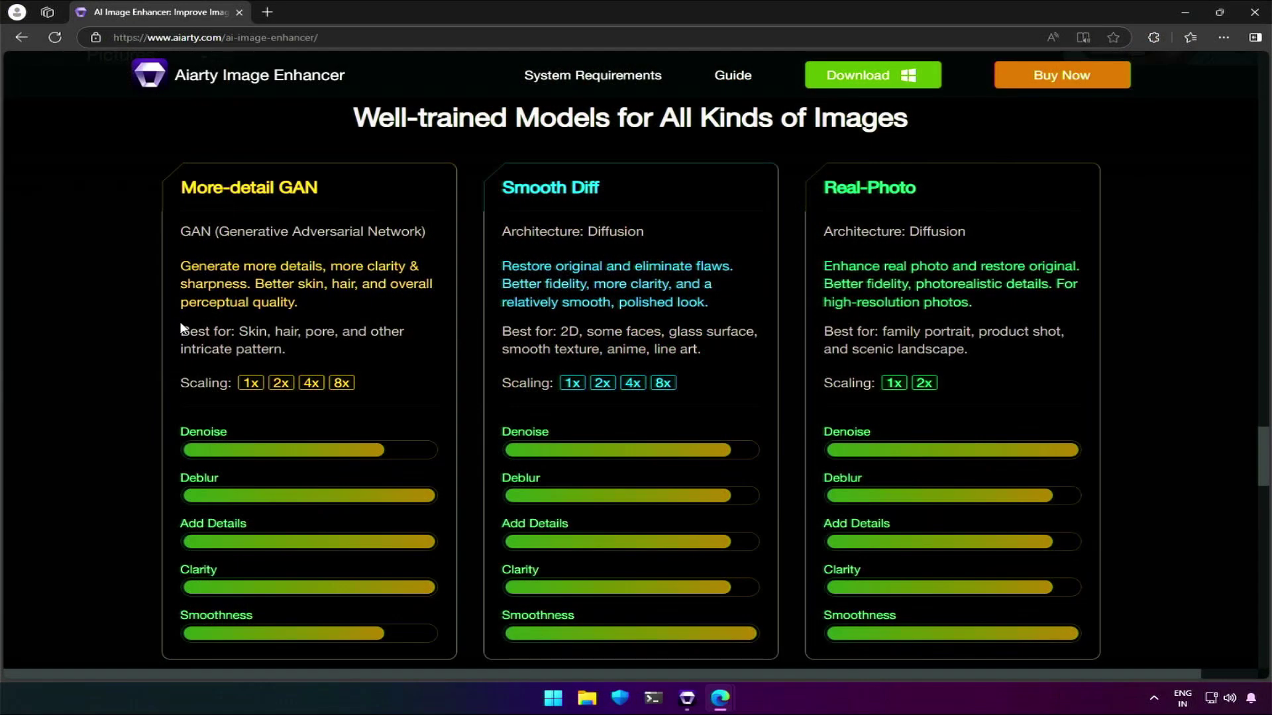
Step: Review the More-detail GAN model's recommended uses on the Aiarty web page
{"action": "left_click_drag", "start_coordinate": [180, 324], "coordinate": [311, 353]}
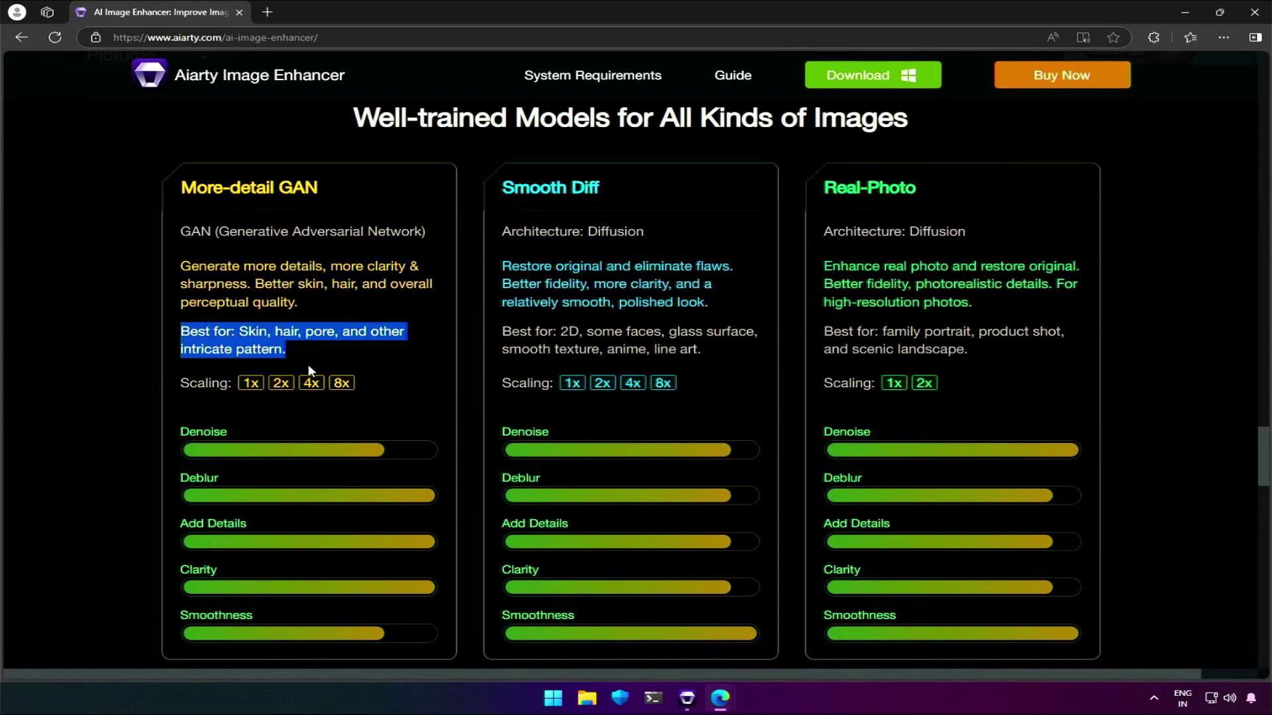
{"action": "left_click", "coordinate": [321, 362]}
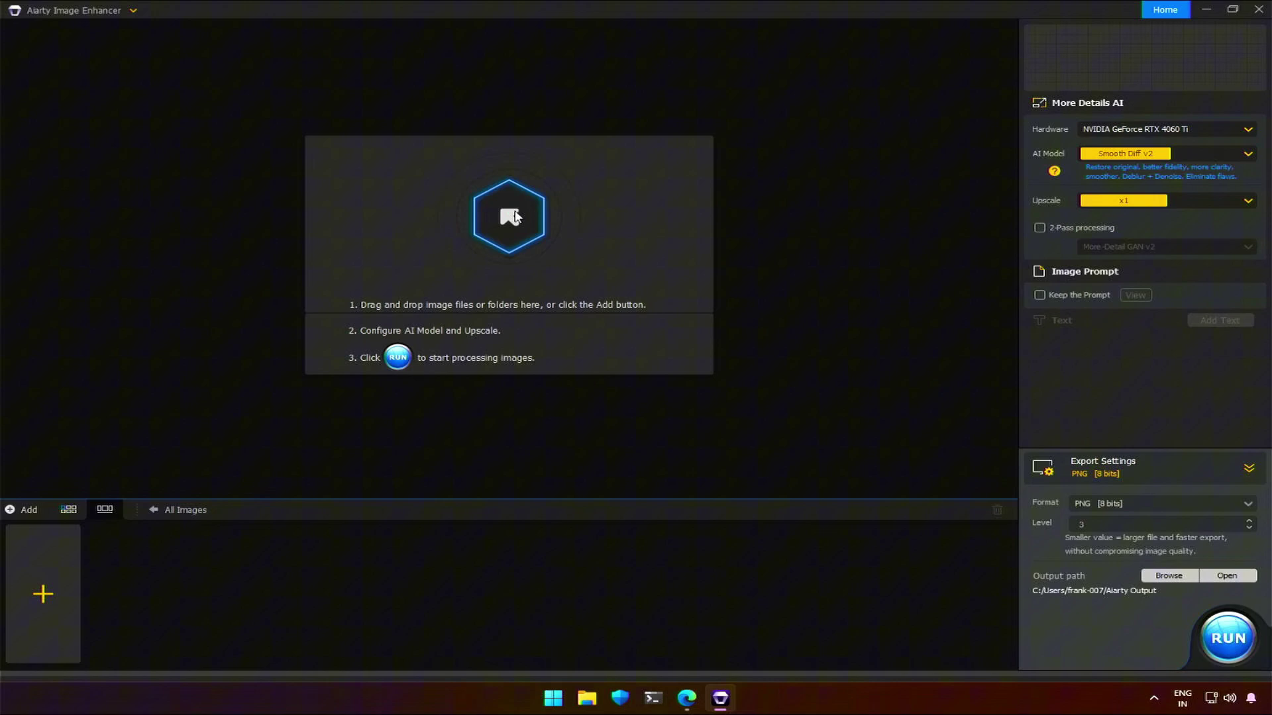
Step: Add the portrait image 2024-09-12_21-50-28_4759 from the picturs folder for processing
{"action": "left_click", "coordinate": [515, 218]}
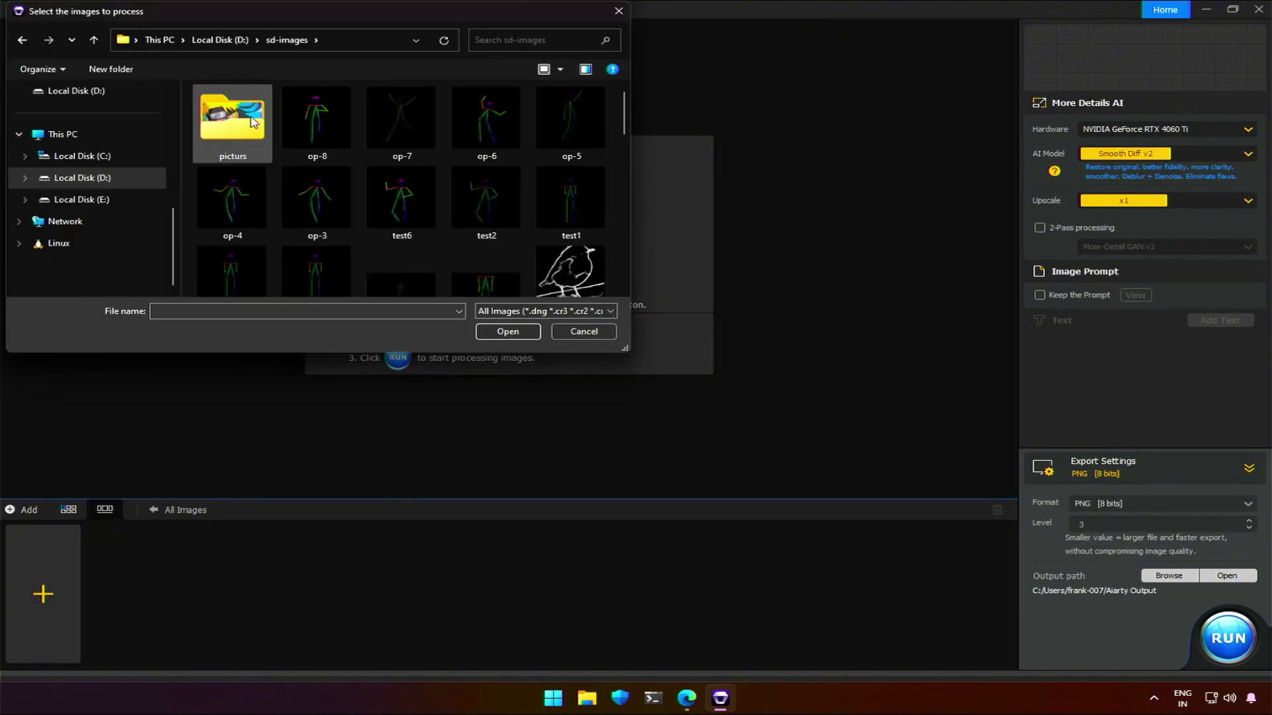
{"action": "double_click", "coordinate": [257, 125]}
{"action": "double_click", "coordinate": [486, 119]}
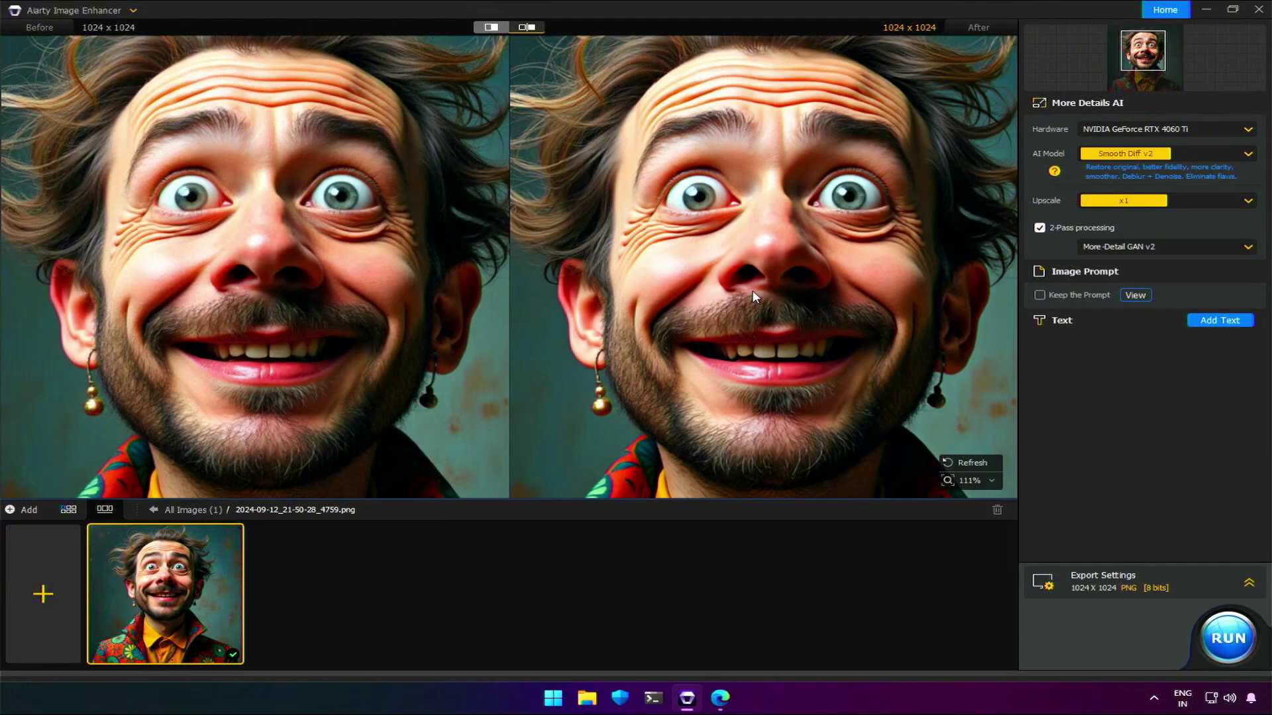
Step: Set the AI model to More-Detail GAN v2 with x2 upscale and compare the portrait's facial detail in the preview
{"action": "left_click", "coordinate": [1099, 156]}
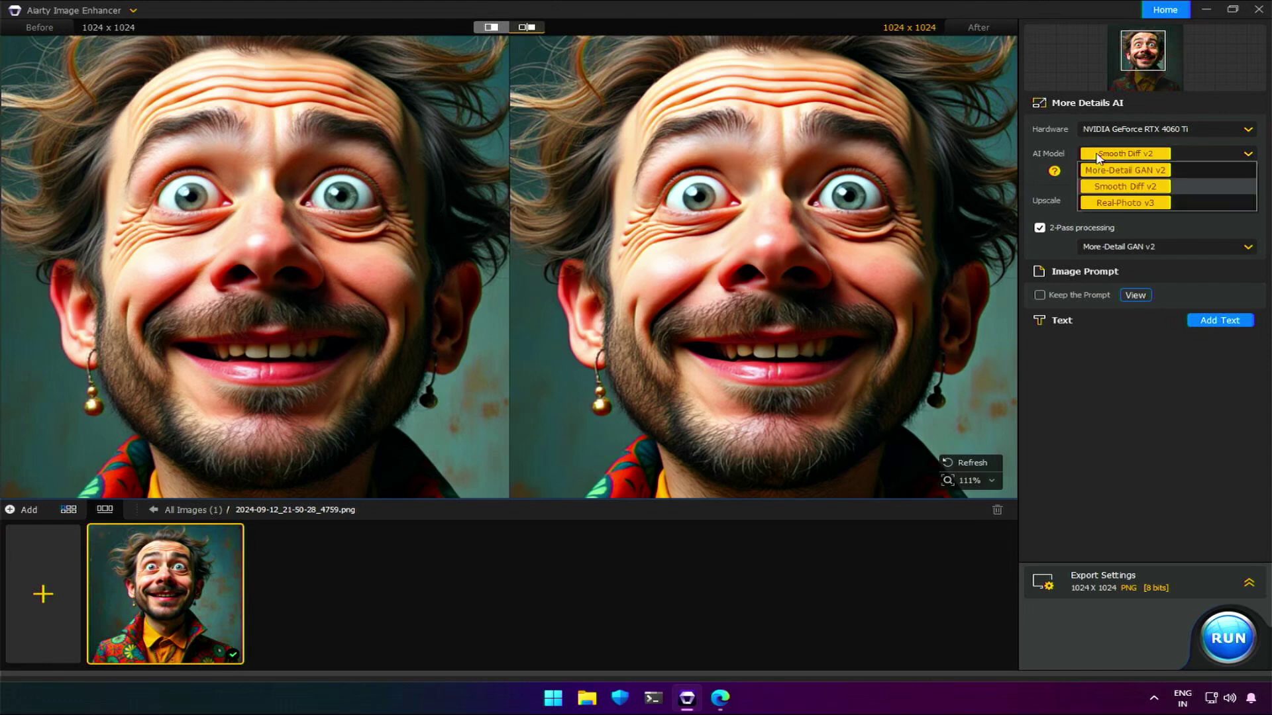
{"action": "left_click", "coordinate": [1102, 170]}
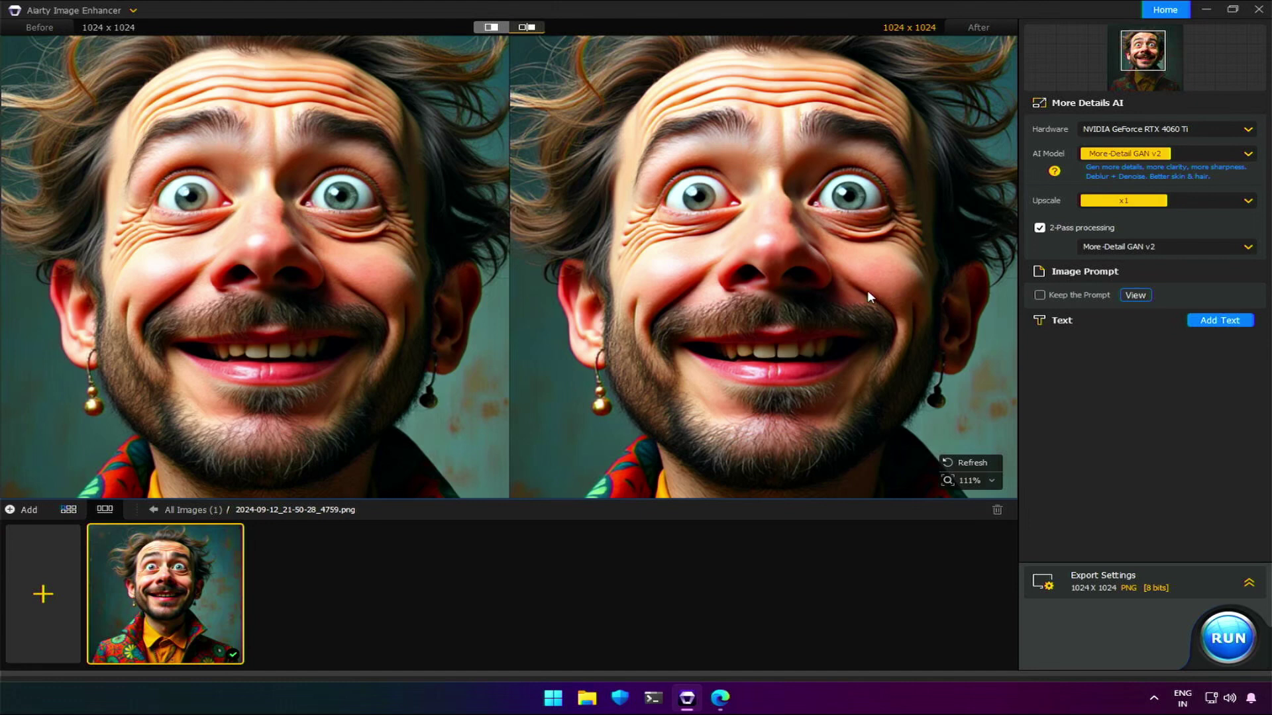
{"action": "left_click", "coordinate": [1137, 202]}
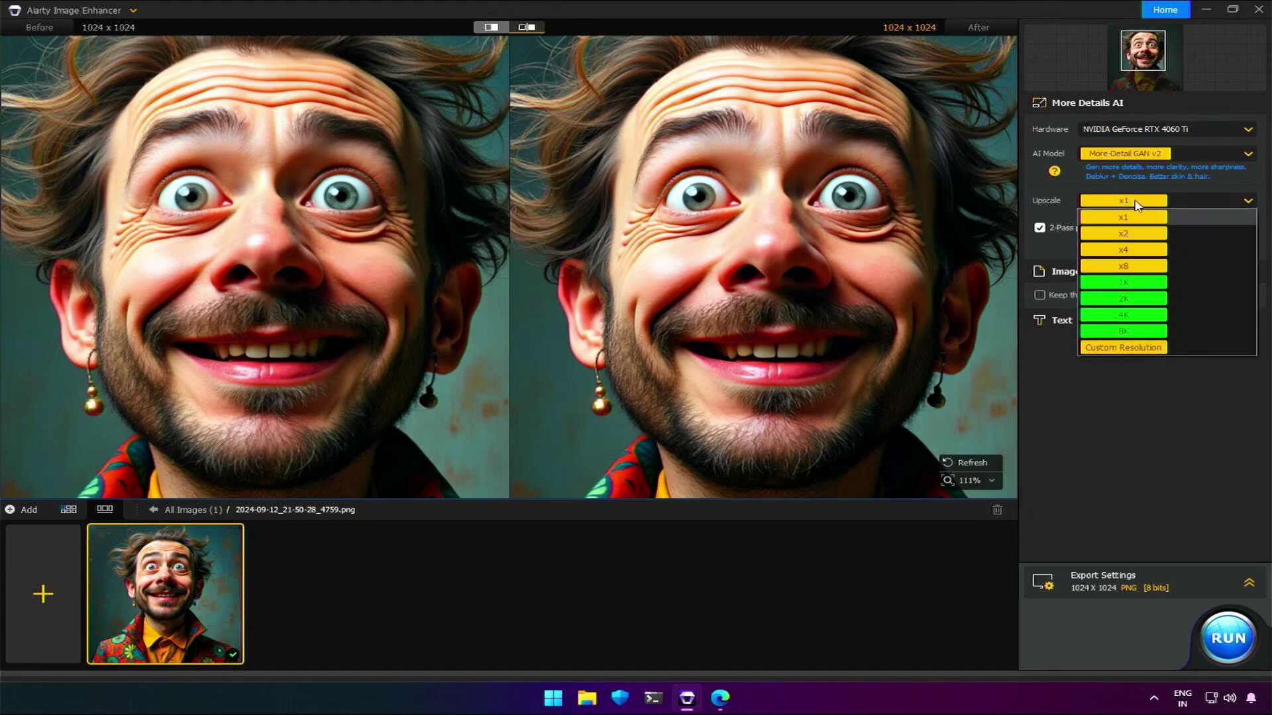
{"action": "left_click", "coordinate": [1118, 235]}
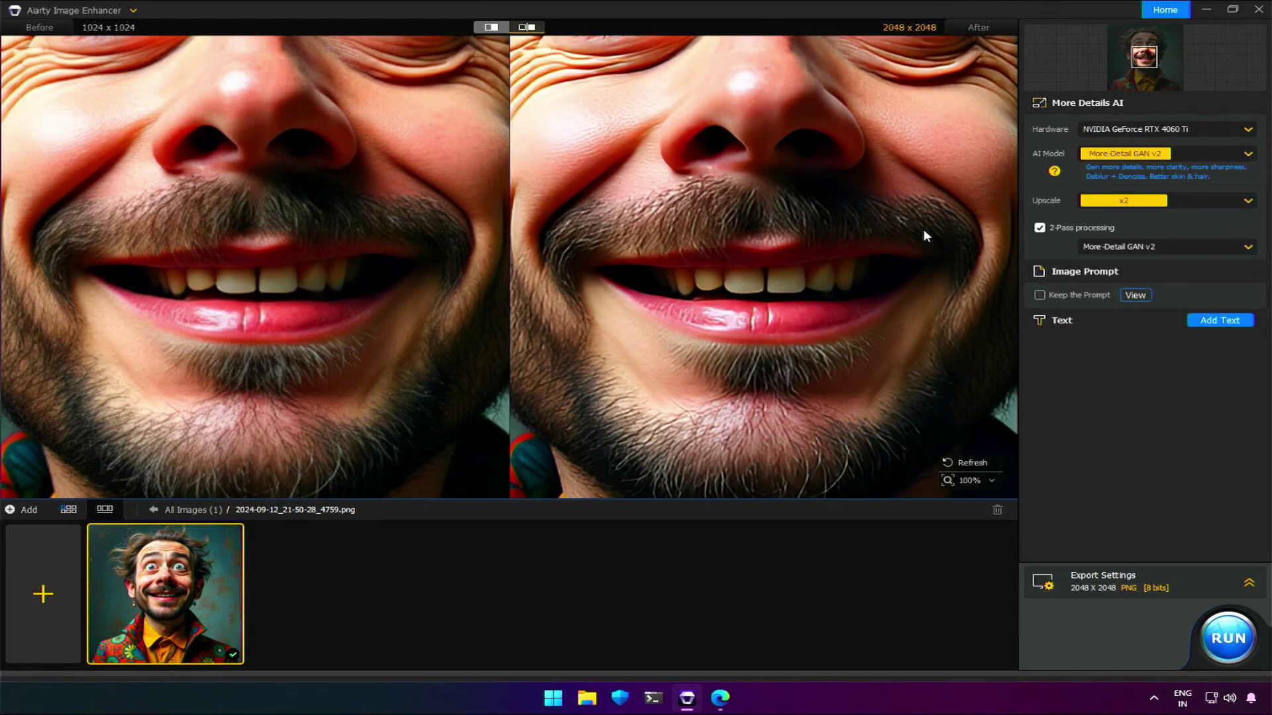
{"action": "scroll", "coordinate": [924, 229], "scroll_direction": "down", "scroll_amount": 2}
{"action": "scroll", "coordinate": [815, 292], "scroll_direction": "up", "scroll_amount": 5}
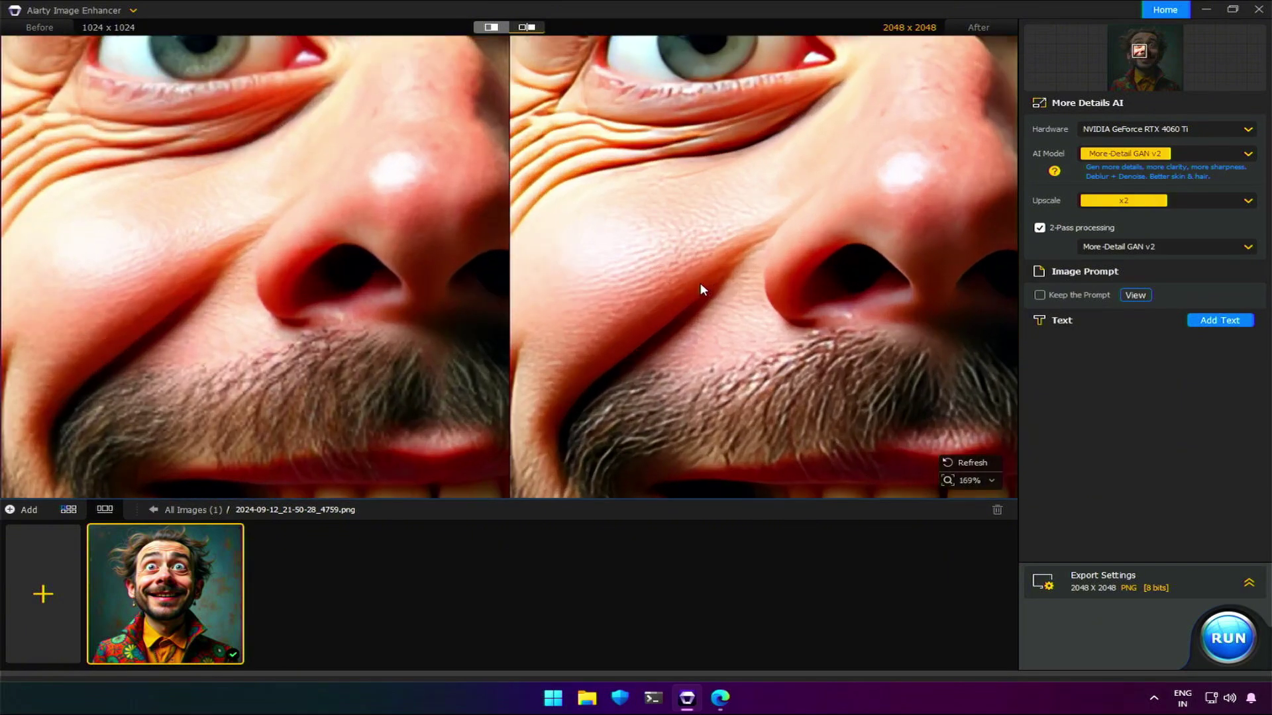
{"action": "scroll", "coordinate": [700, 289], "scroll_direction": "down", "scroll_amount": 6}
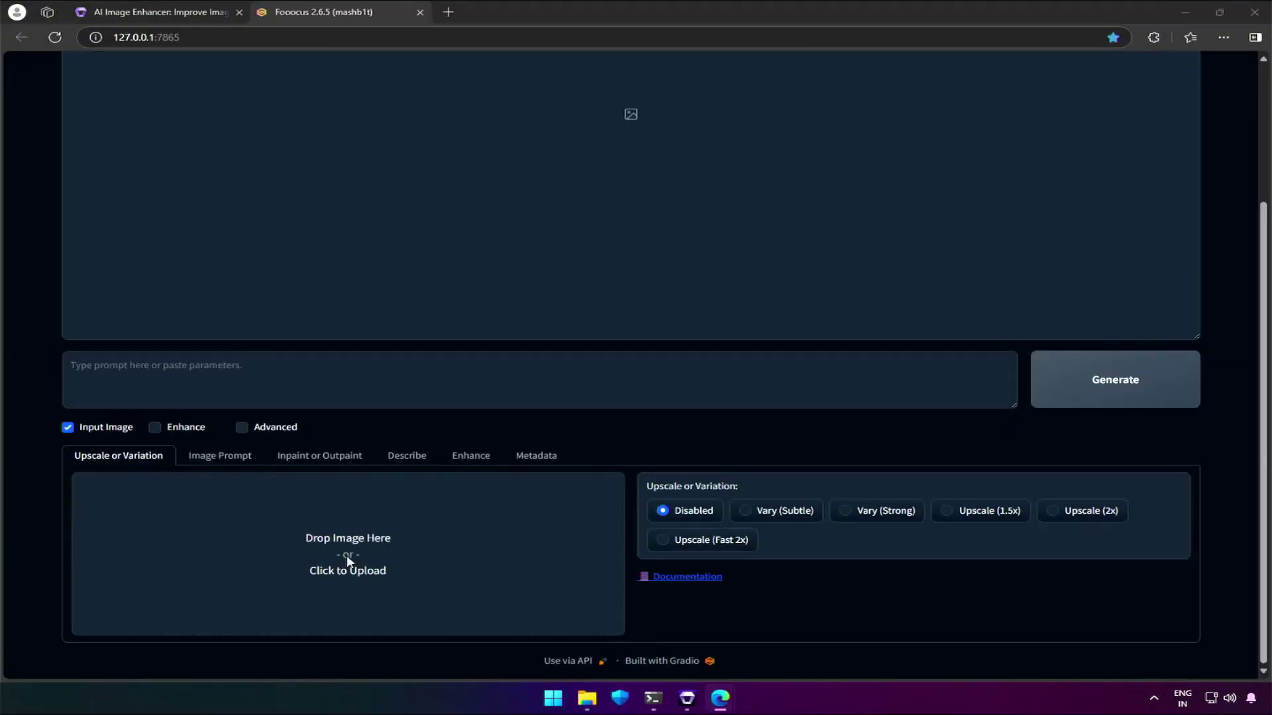
Step: In Fooocus, load the portrait 2024-09-12_21-50-28_4759 as the input image and generate an Upscale (2x) version
{"action": "left_click", "coordinate": [347, 565]}
{"action": "double_click", "coordinate": [474, 134]}
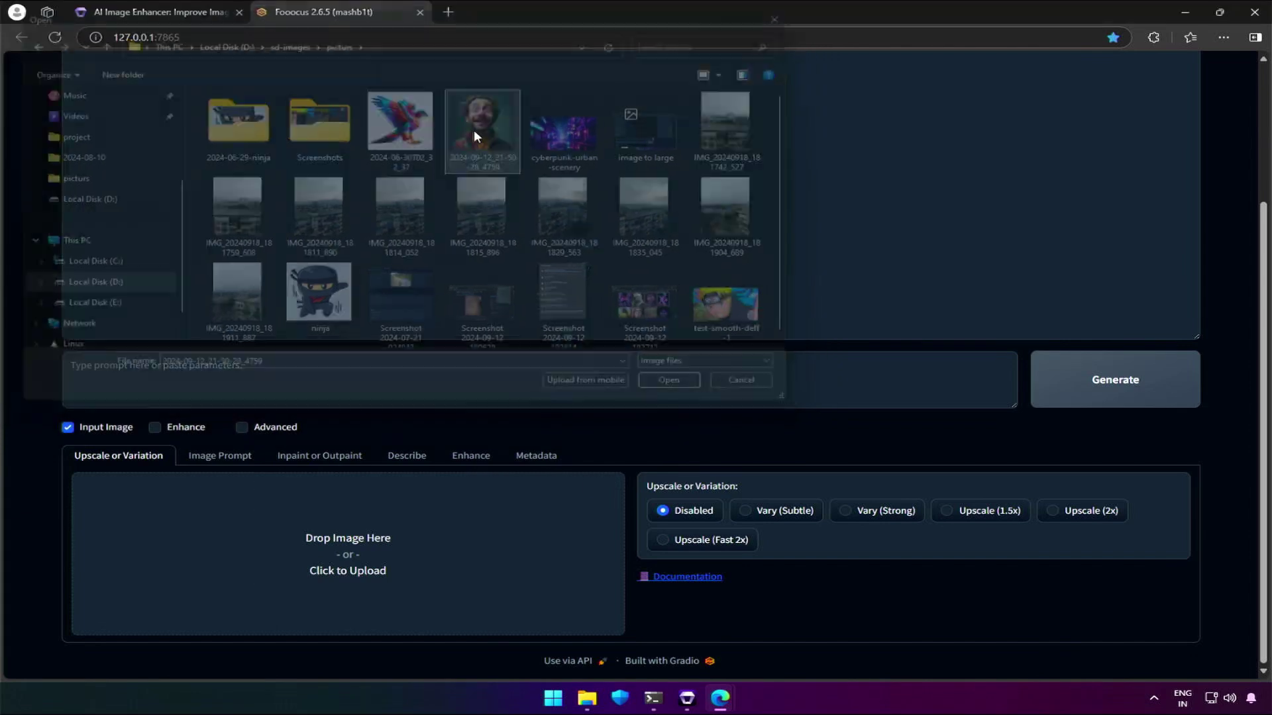
{"action": "left_click", "coordinate": [1052, 511]}
{"action": "left_click", "coordinate": [1107, 562]}
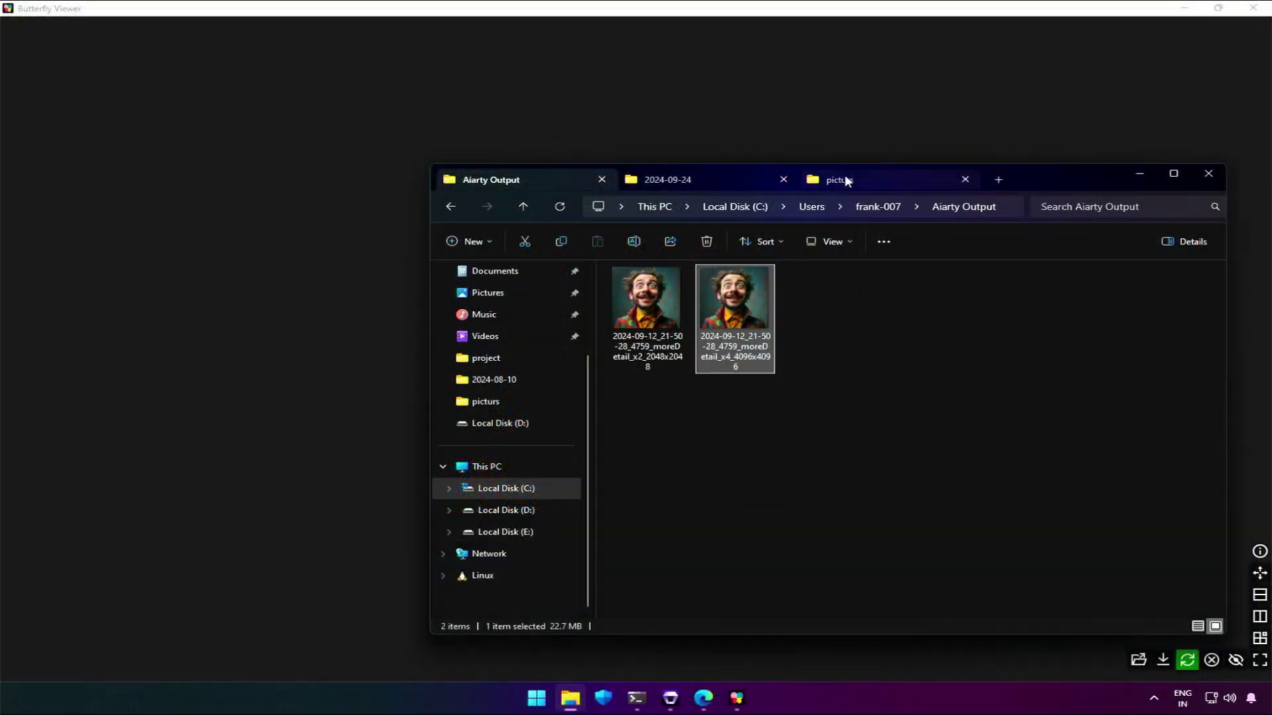
Step: Place the original portrait, the Aiarty 2x output and the Fooocus output side by side in Butterfly Viewer, and minimize the file window
{"action": "left_click", "coordinate": [846, 181]}
{"action": "left_click_drag", "start_coordinate": [904, 309], "coordinate": [219, 316]}
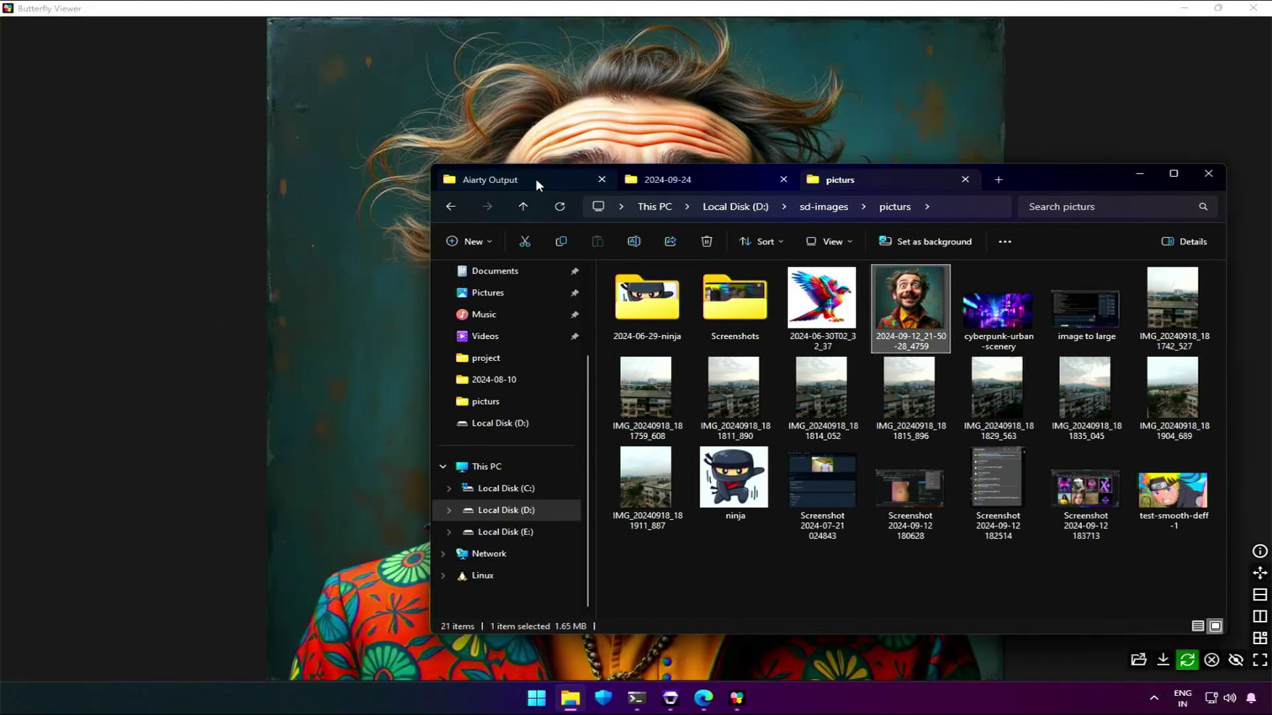
{"action": "left_click", "coordinate": [536, 177]}
{"action": "left_click_drag", "start_coordinate": [635, 292], "coordinate": [944, 161]}
{"action": "left_click", "coordinate": [705, 180]}
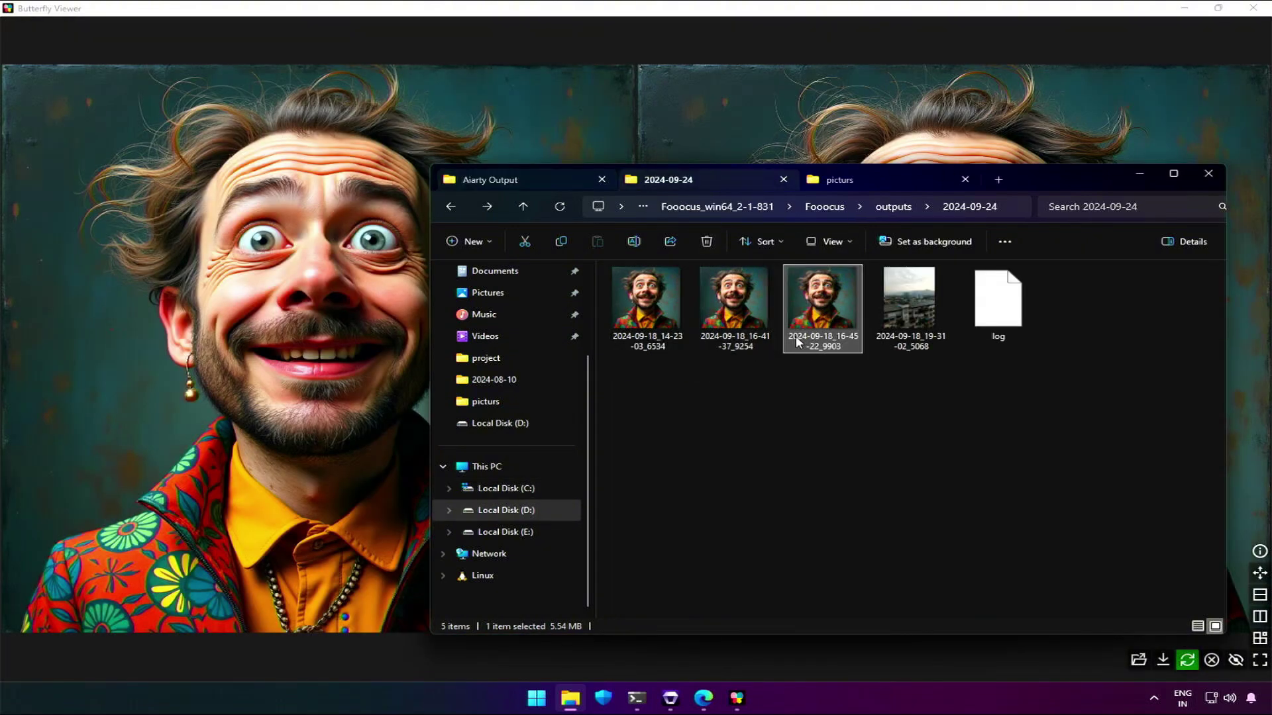
{"action": "left_click_drag", "start_coordinate": [648, 317], "coordinate": [1067, 129]}
{"action": "left_click", "coordinate": [1139, 173]}
Step: Compare the eye wrinkles and cheek skin texture across the original, Aiarty 2x and Fooocus 2x portraits
{"action": "scroll", "coordinate": [560, 444], "scroll_direction": "up", "scroll_amount": 5}
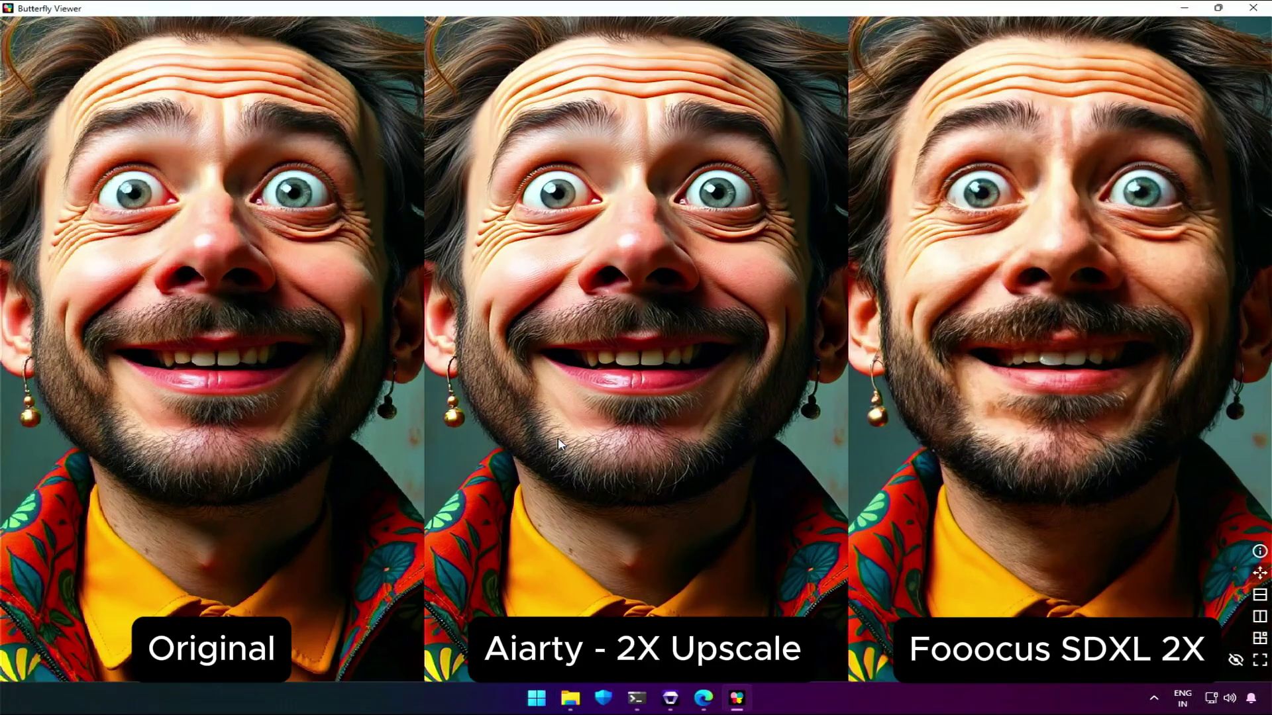
{"action": "scroll", "coordinate": [560, 444], "scroll_direction": "up", "scroll_amount": 8}
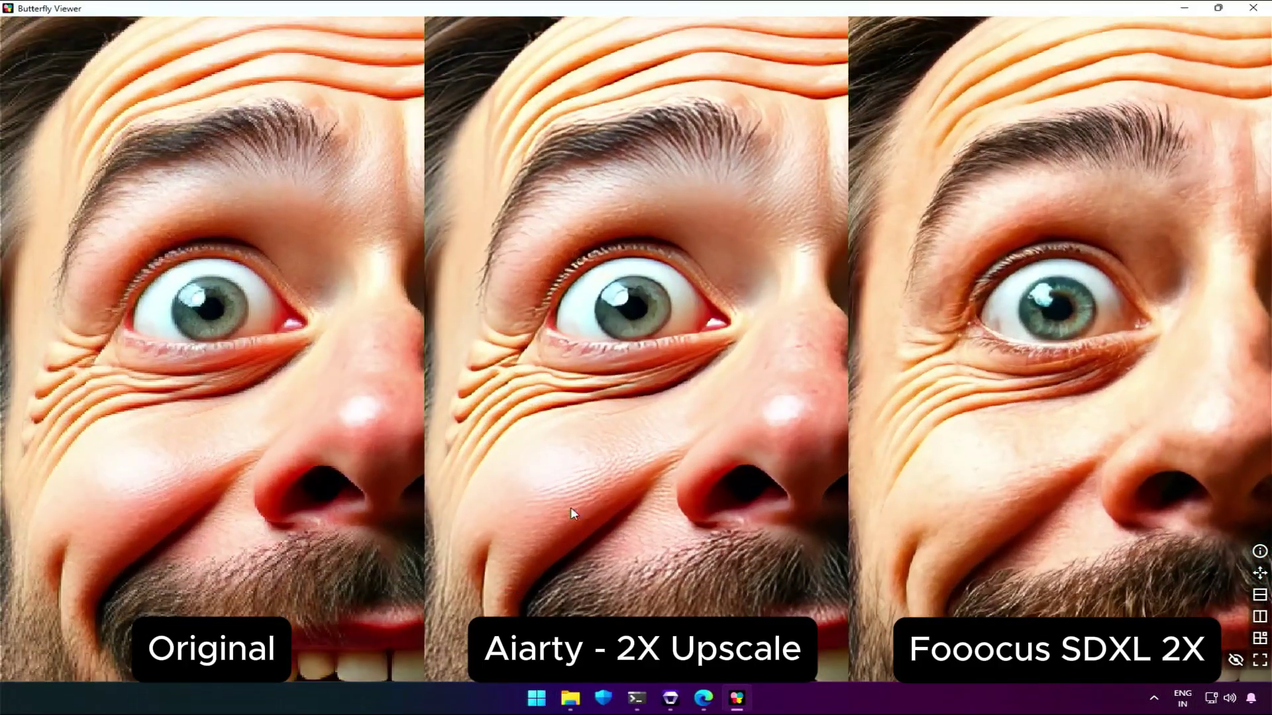
{"action": "scroll", "coordinate": [166, 490], "scroll_direction": "up", "scroll_amount": 2}
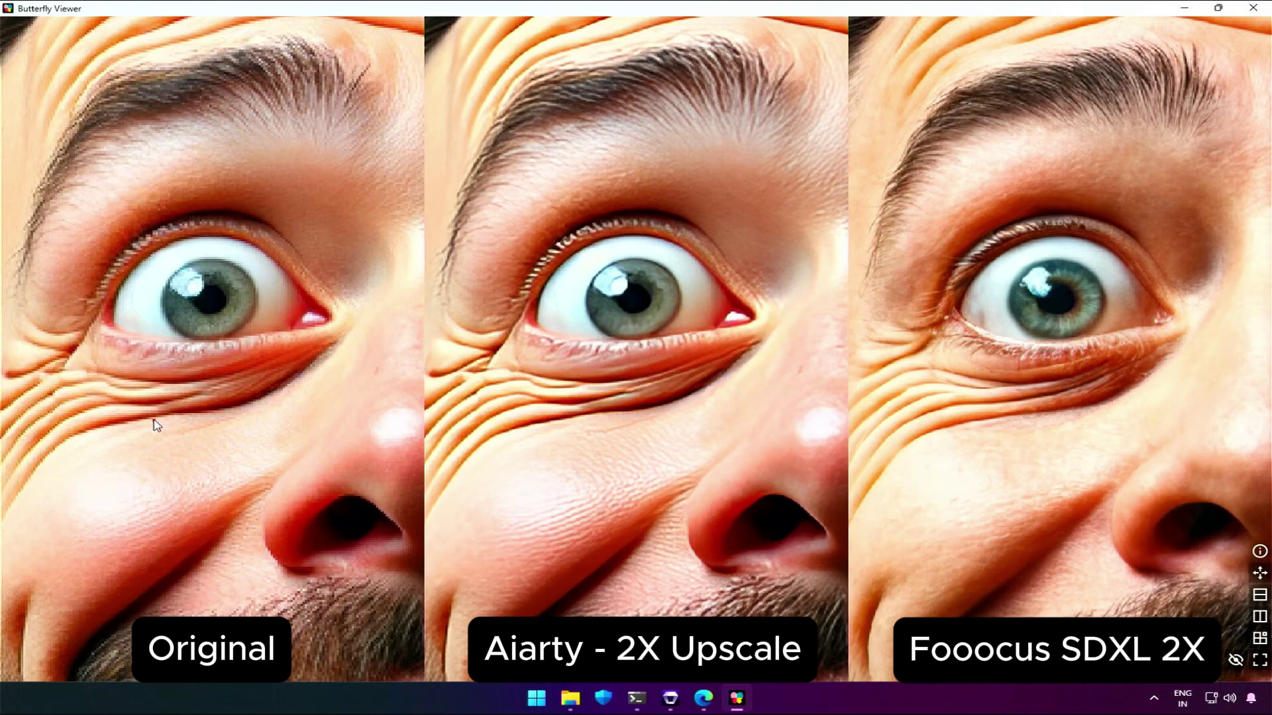
{"action": "left_click_drag", "start_coordinate": [165, 505], "coordinate": [193, 392]}
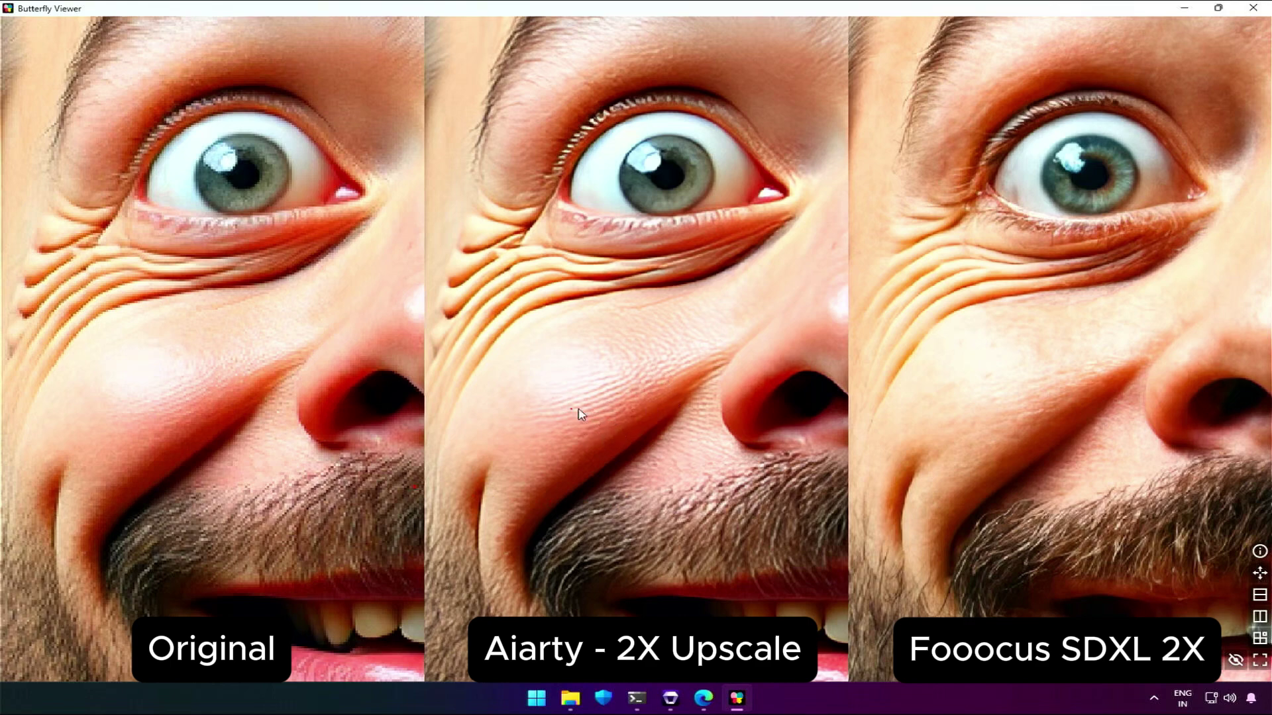
{"action": "left_click_drag", "start_coordinate": [636, 406], "coordinate": [625, 406]}
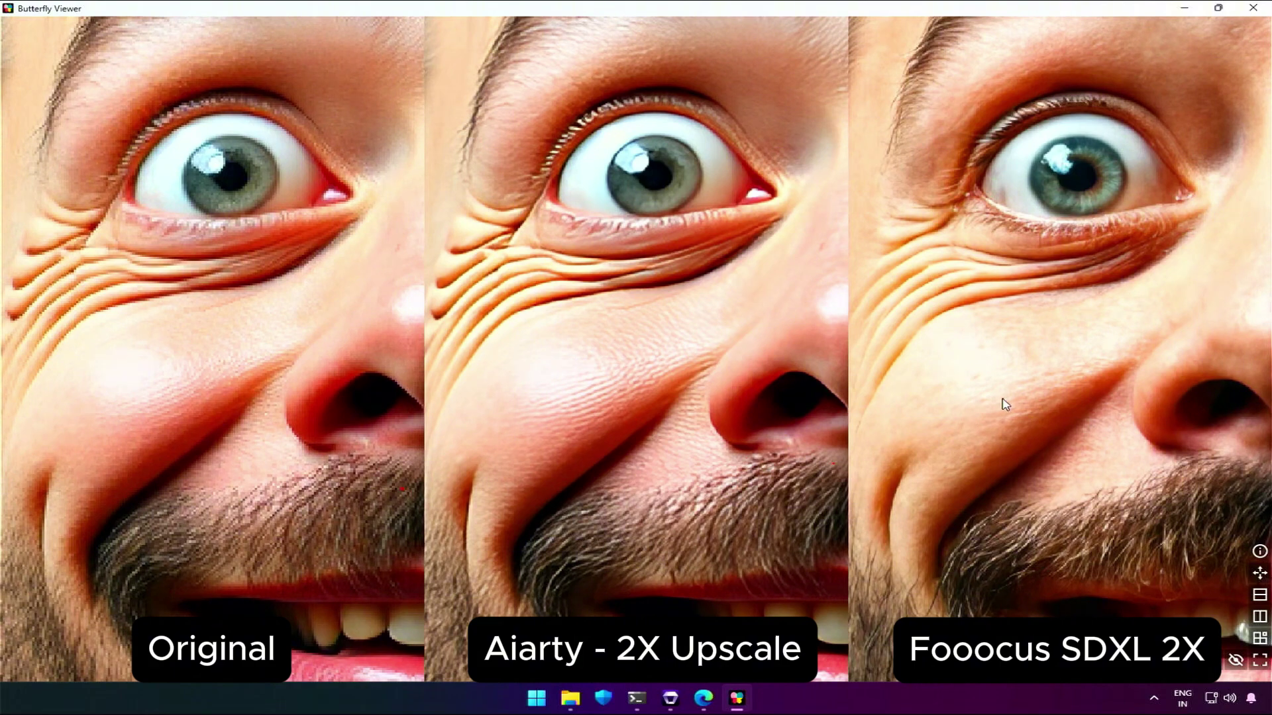
{"action": "left_click_drag", "start_coordinate": [977, 400], "coordinate": [990, 406]}
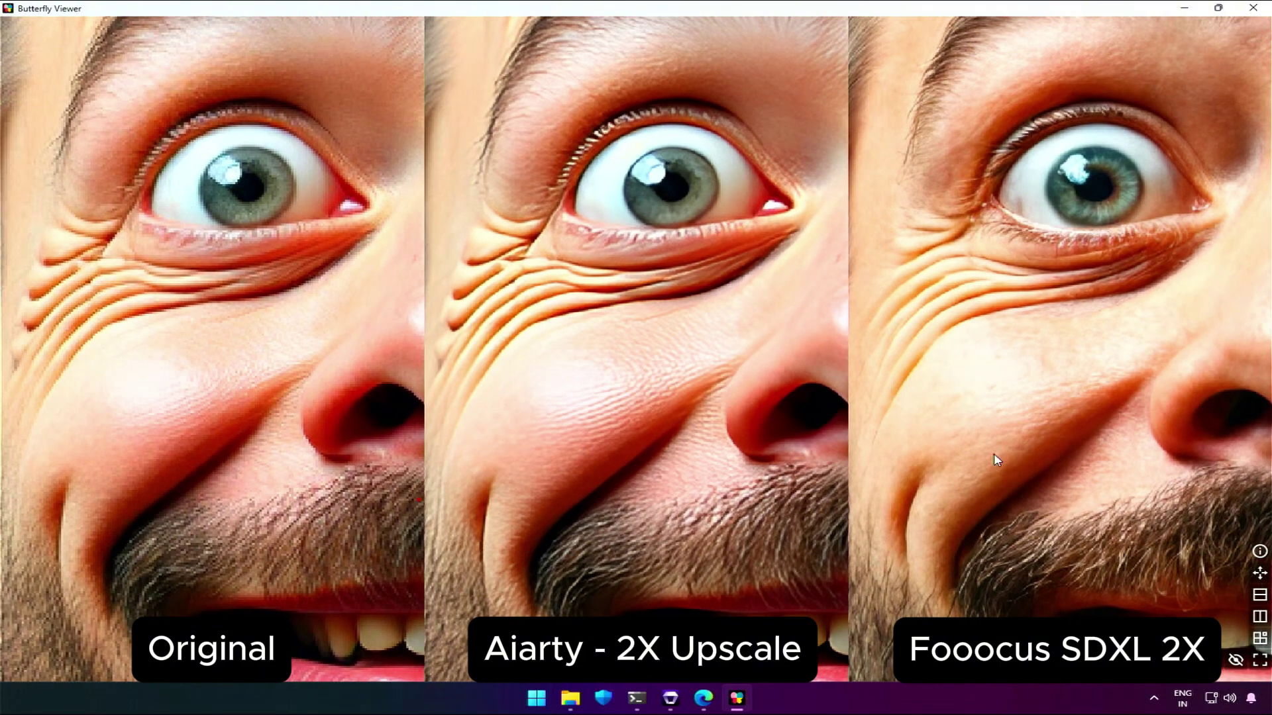
{"action": "scroll", "coordinate": [994, 453], "scroll_direction": "down", "scroll_amount": 1}
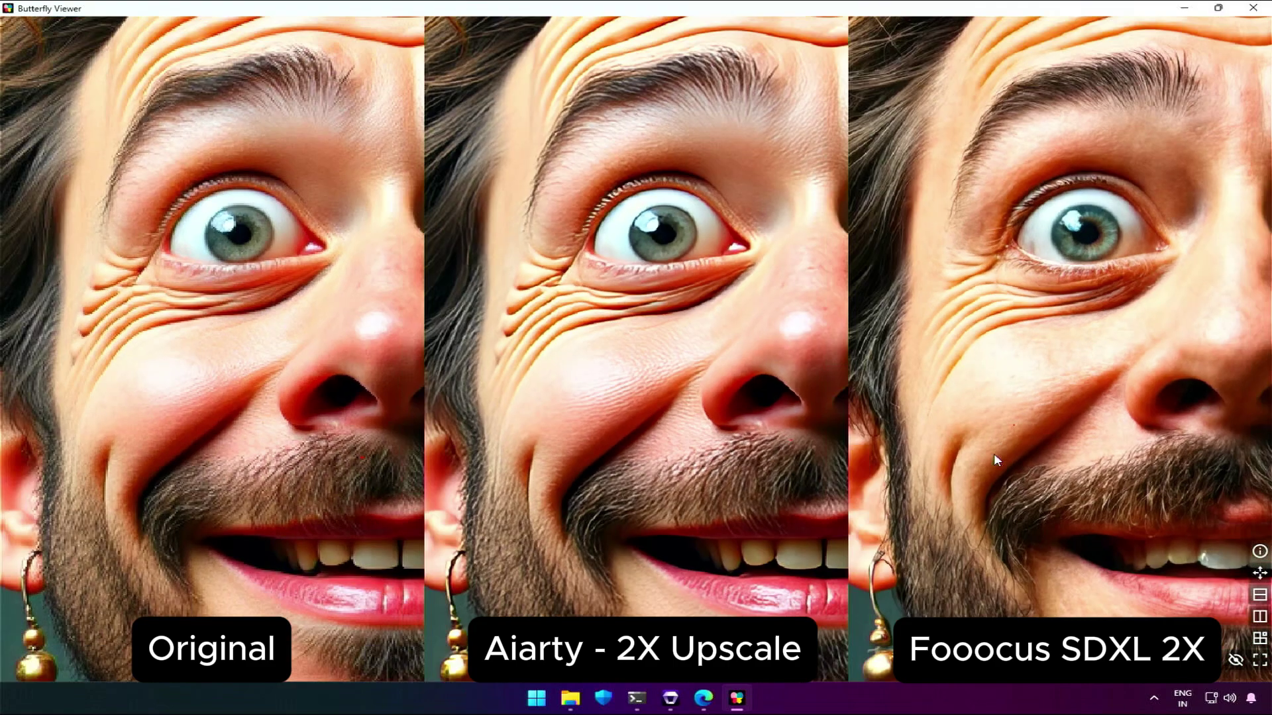
{"action": "scroll", "coordinate": [993, 453], "scroll_direction": "up", "scroll_amount": 1}
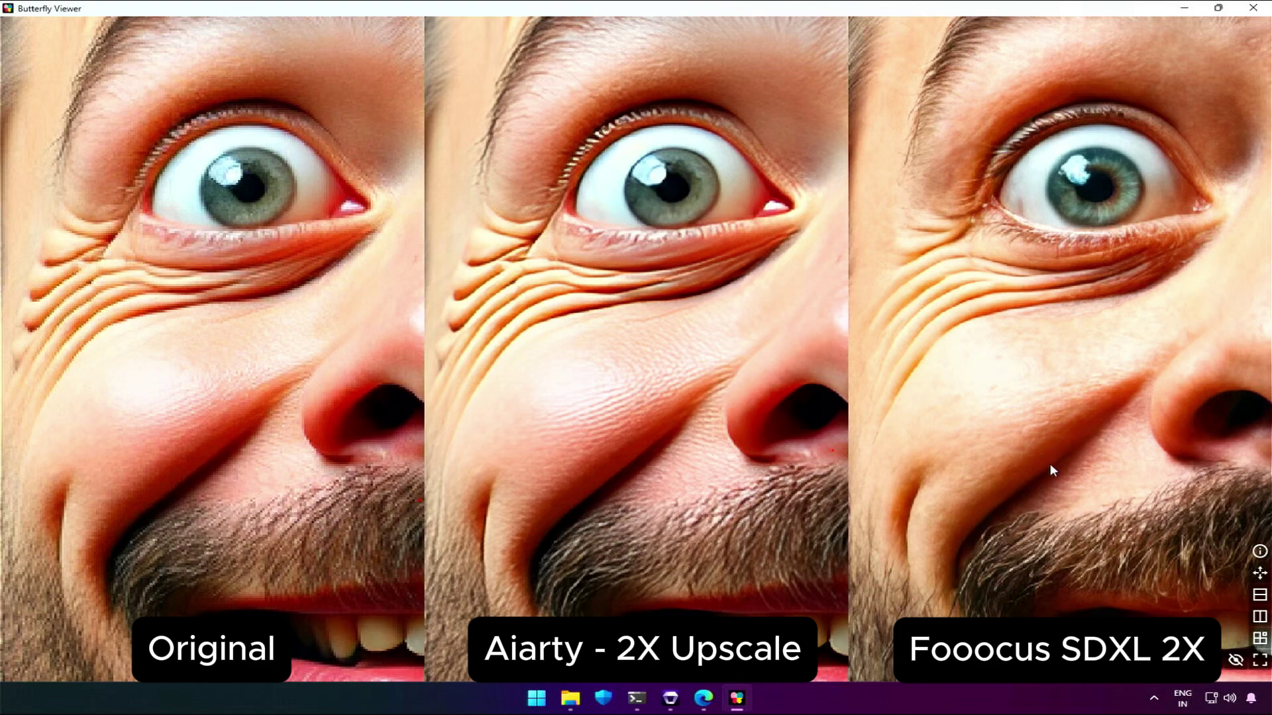
Step: Compare the mustache, mouth and beard, plus the eyelashes and eyebrow, across the three portraits
{"action": "left_click_drag", "start_coordinate": [1044, 505], "coordinate": [1002, 371]}
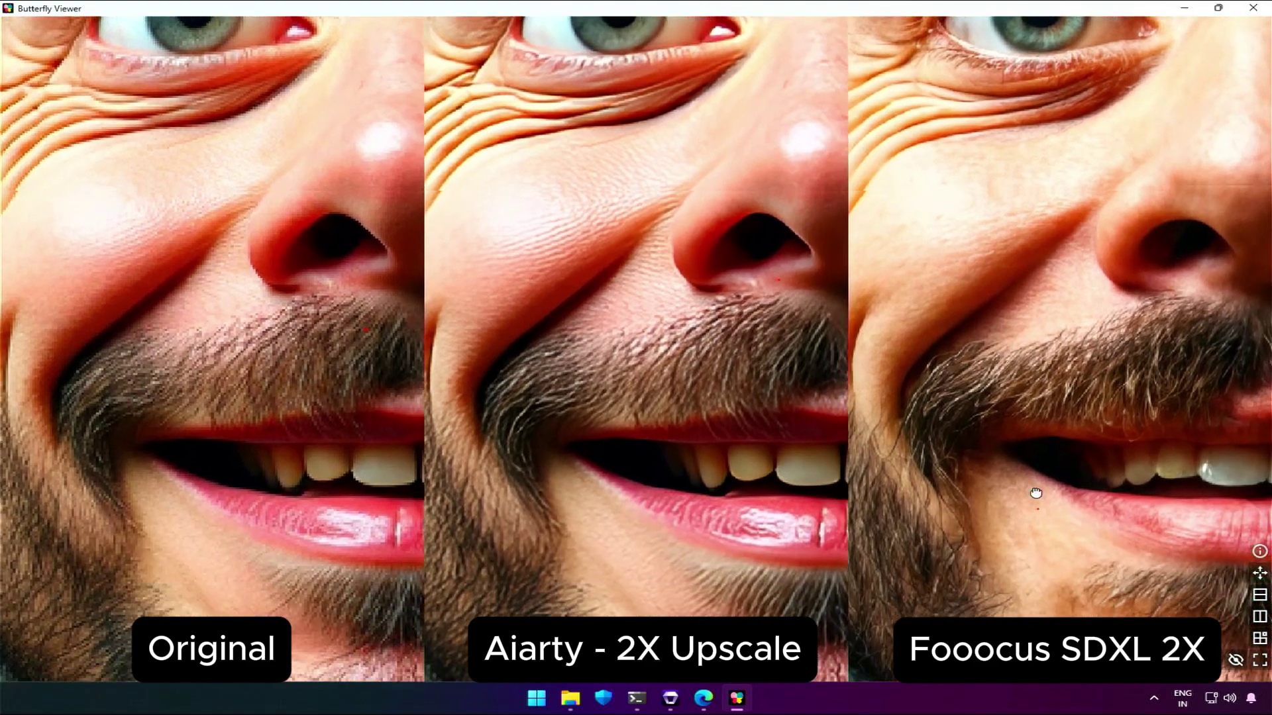
{"action": "left_click_drag", "start_coordinate": [1036, 493], "coordinate": [1031, 431]}
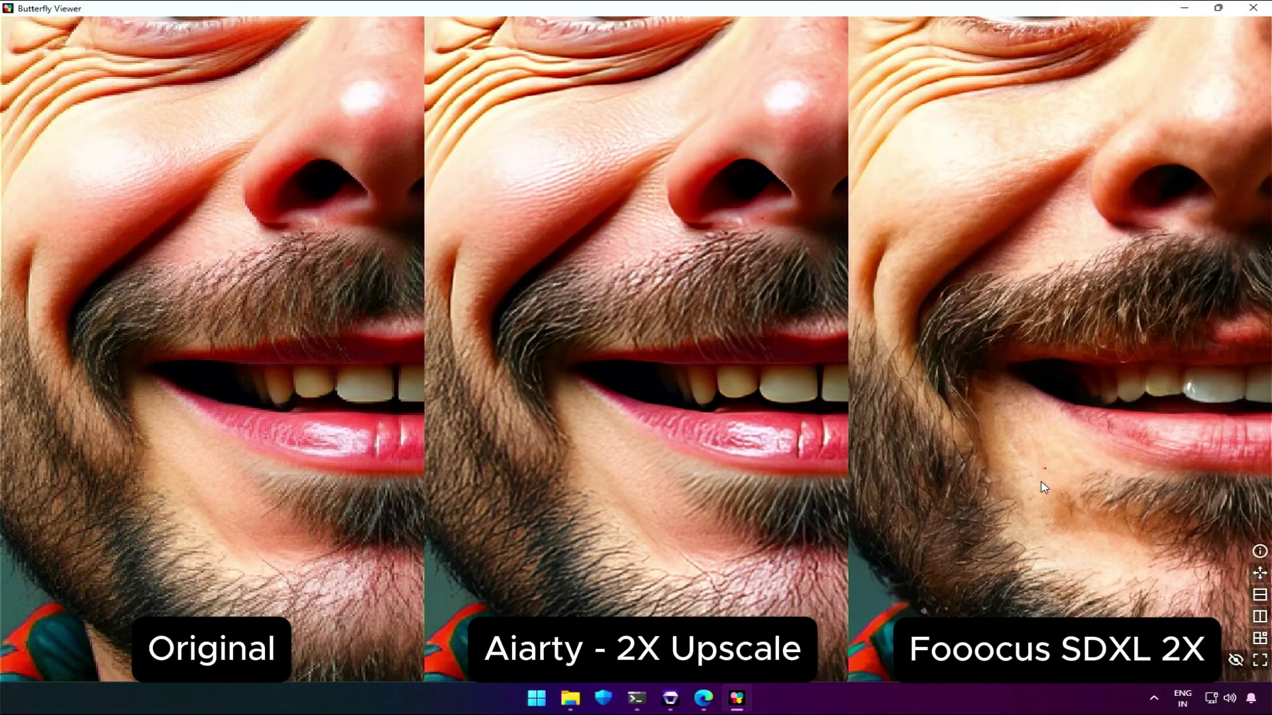
{"action": "left_click_drag", "start_coordinate": [1044, 488], "coordinate": [1040, 493]}
{"action": "left_click_drag", "start_coordinate": [1002, 426], "coordinate": [1004, 522]}
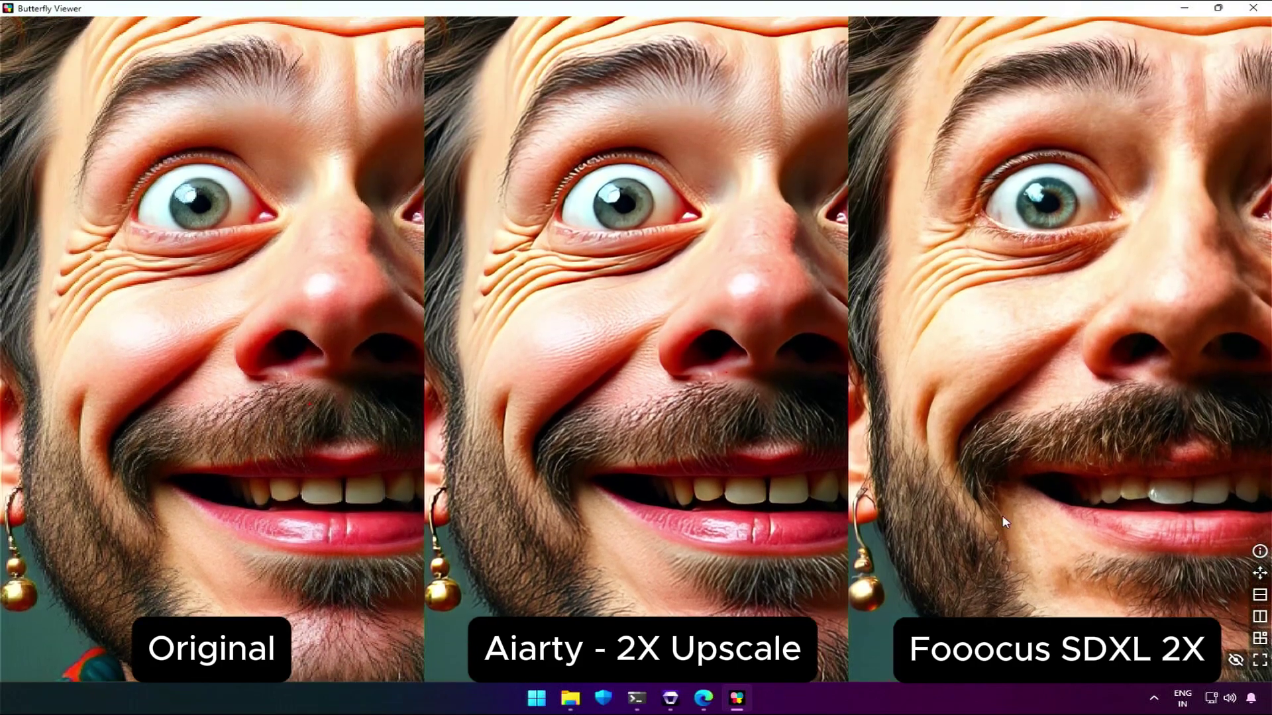
{"action": "scroll", "coordinate": [1002, 519], "scroll_direction": "up", "scroll_amount": 5}
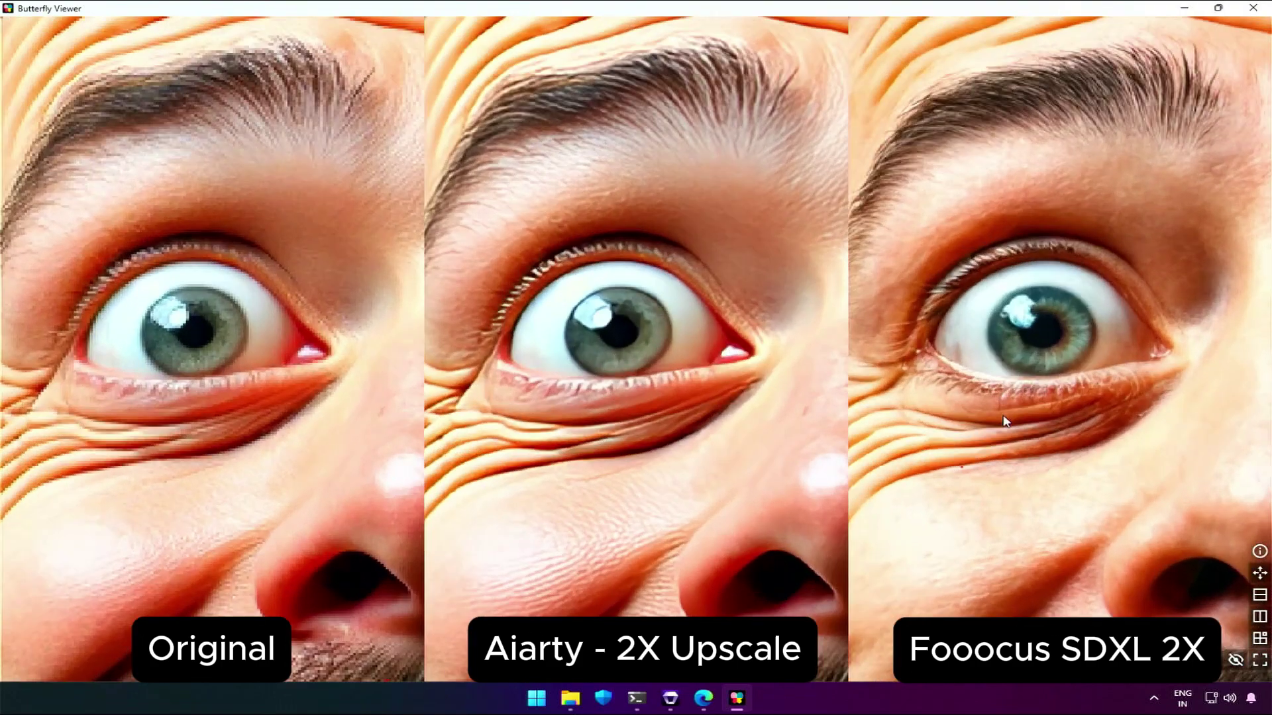
{"action": "scroll", "coordinate": [1004, 422], "scroll_direction": "up", "scroll_amount": 3}
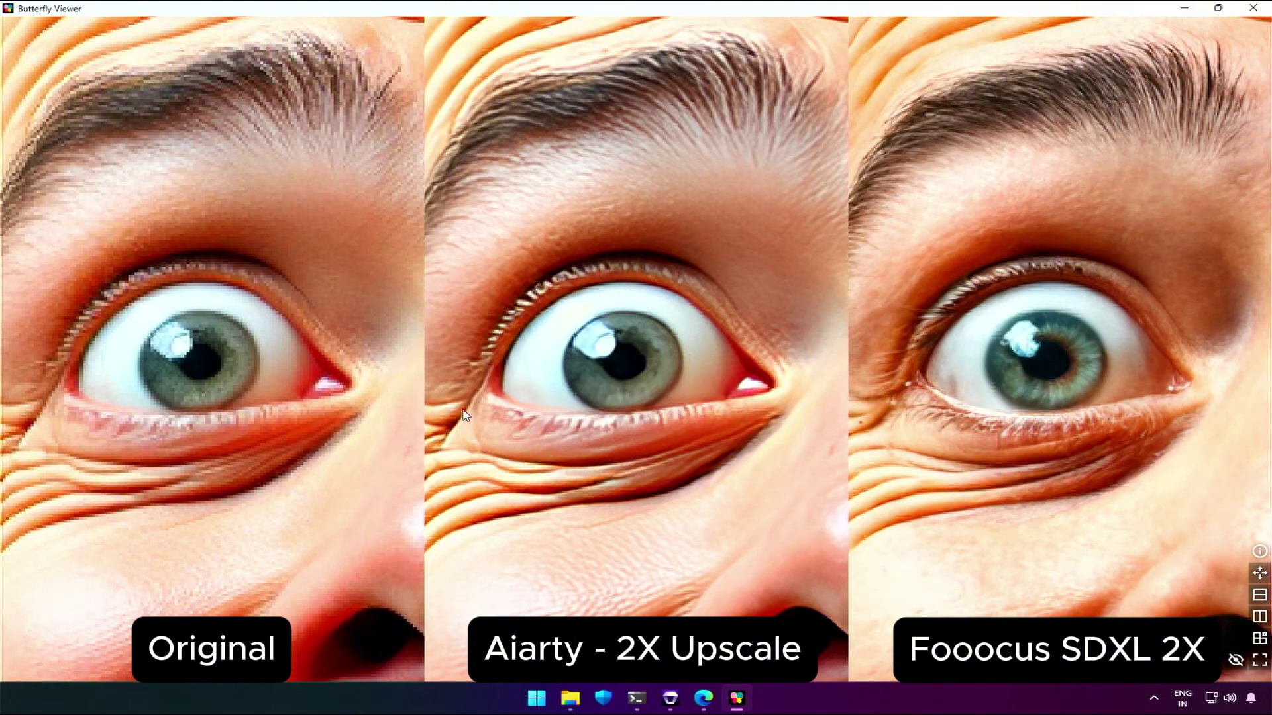
Step: Compare the shaded side of the face, the earring, beard, neck and orange shirt collar across the three portraits
{"action": "scroll", "coordinate": [1073, 406], "scroll_direction": "down", "scroll_amount": 5}
{"action": "scroll", "coordinate": [1048, 460], "scroll_direction": "up", "scroll_amount": 2}
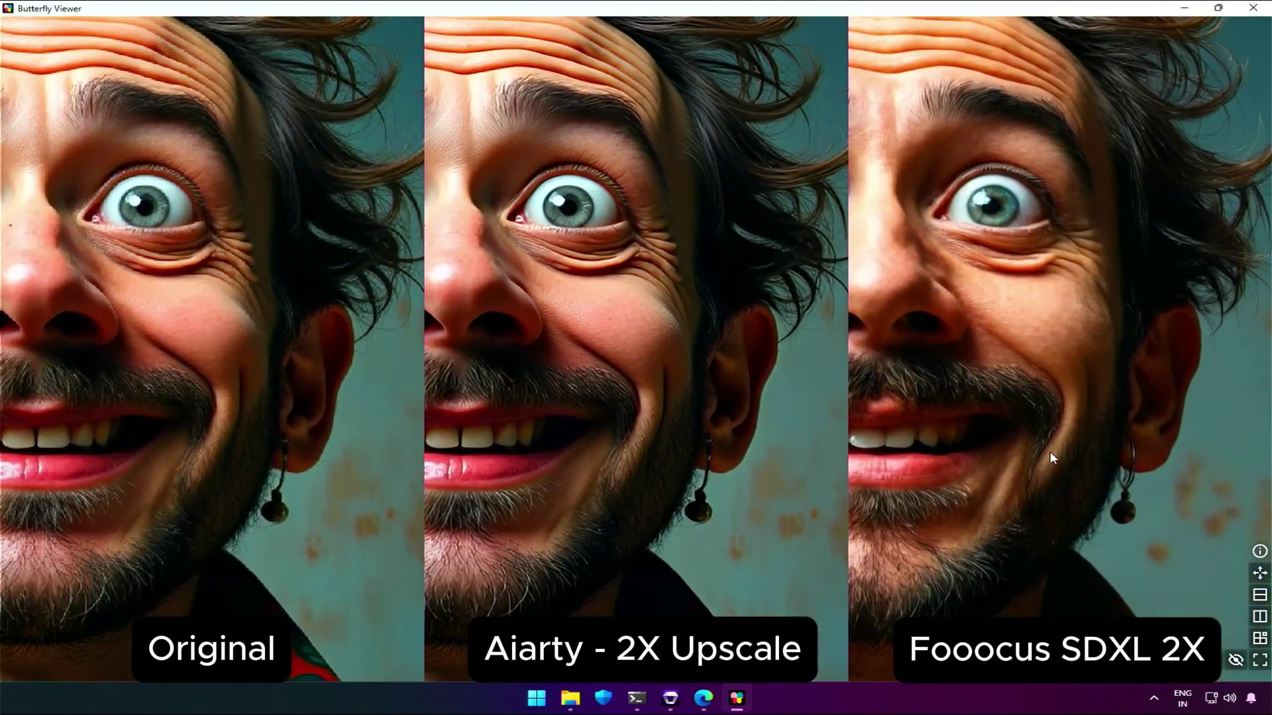
{"action": "scroll", "coordinate": [1045, 461], "scroll_direction": "up", "scroll_amount": 3}
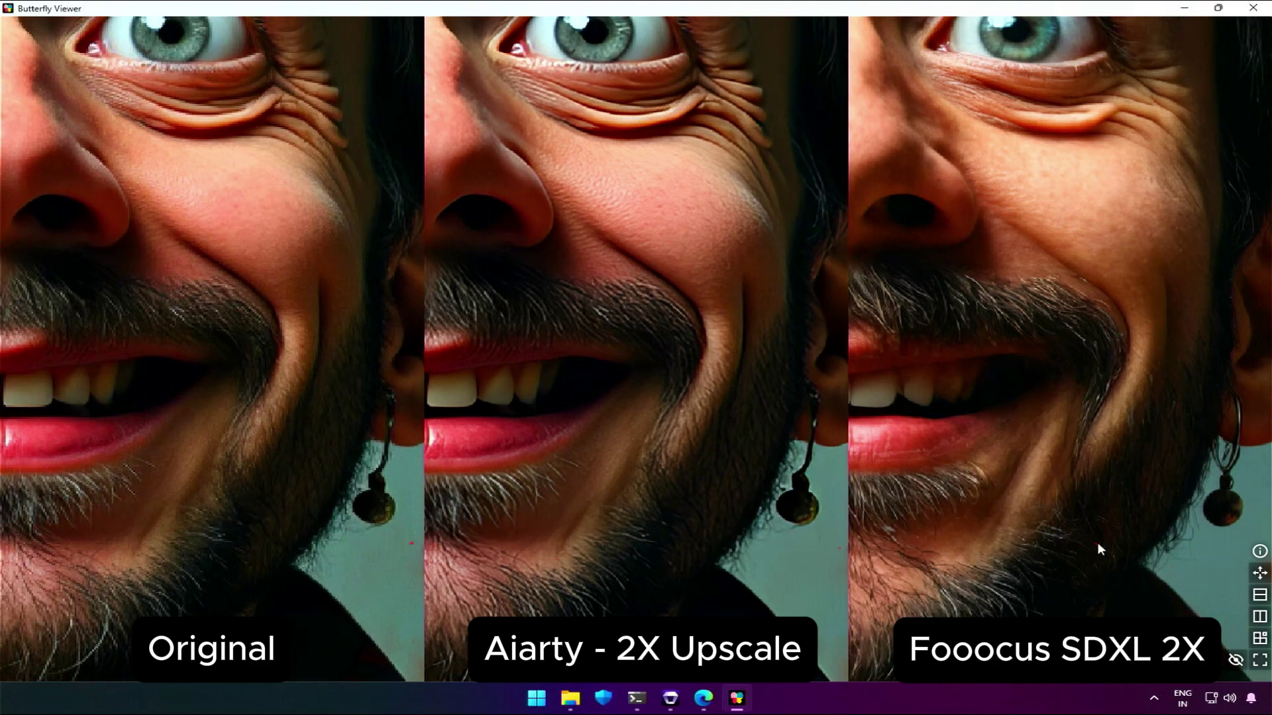
{"action": "scroll", "coordinate": [1220, 541], "scroll_direction": "down", "scroll_amount": 2}
{"action": "scroll", "coordinate": [1147, 538], "scroll_direction": "down", "scroll_amount": 2}
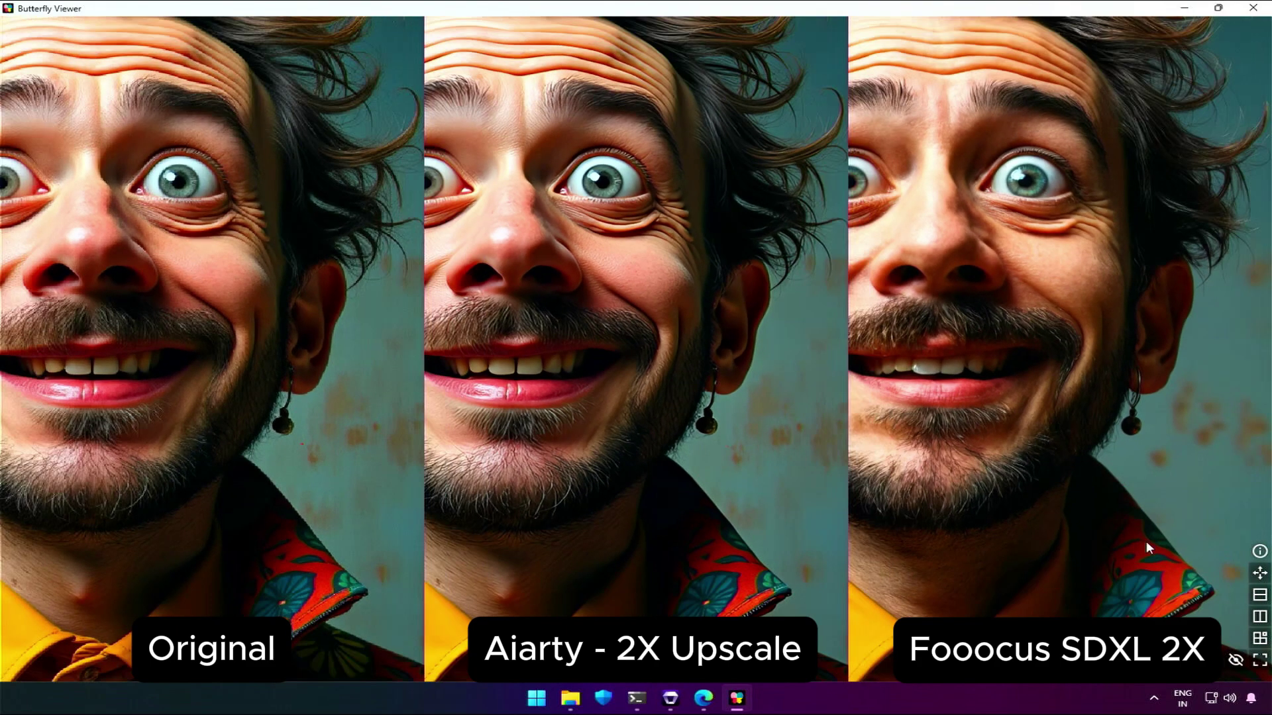
{"action": "left_click_drag", "start_coordinate": [1146, 542], "coordinate": [1106, 487]}
{"action": "scroll", "coordinate": [1082, 407], "scroll_direction": "up", "scroll_amount": 2}
{"action": "scroll", "coordinate": [740, 582], "scroll_direction": "up", "scroll_amount": 3}
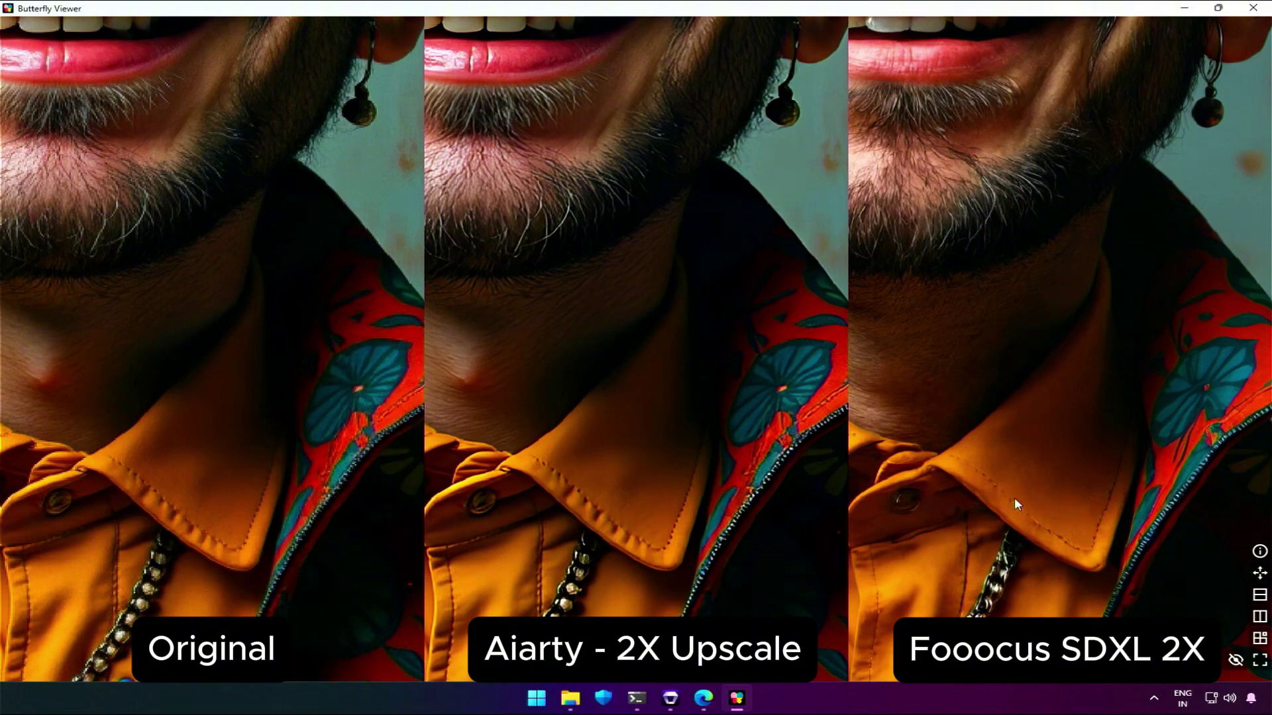
{"action": "left_click_drag", "start_coordinate": [1015, 499], "coordinate": [1057, 546]}
{"action": "left_click_drag", "start_coordinate": [944, 434], "coordinate": [974, 447]}
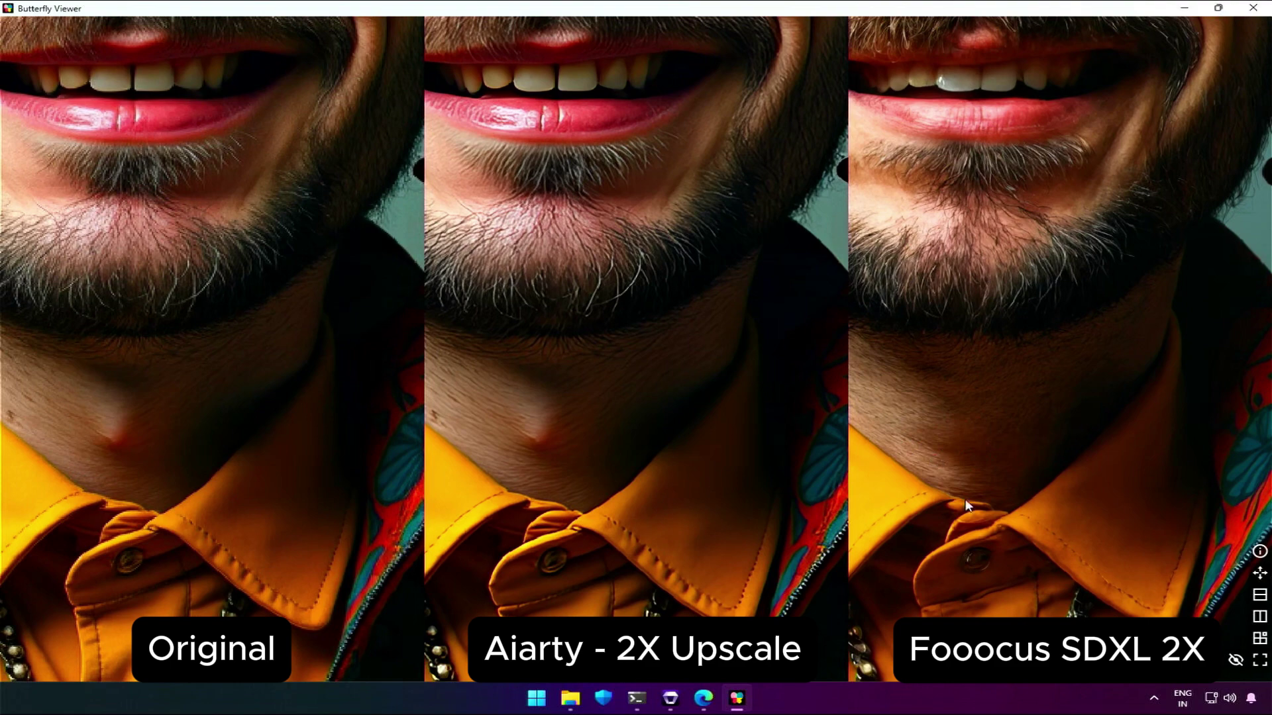
{"action": "left_click_drag", "start_coordinate": [969, 505], "coordinate": [984, 409]}
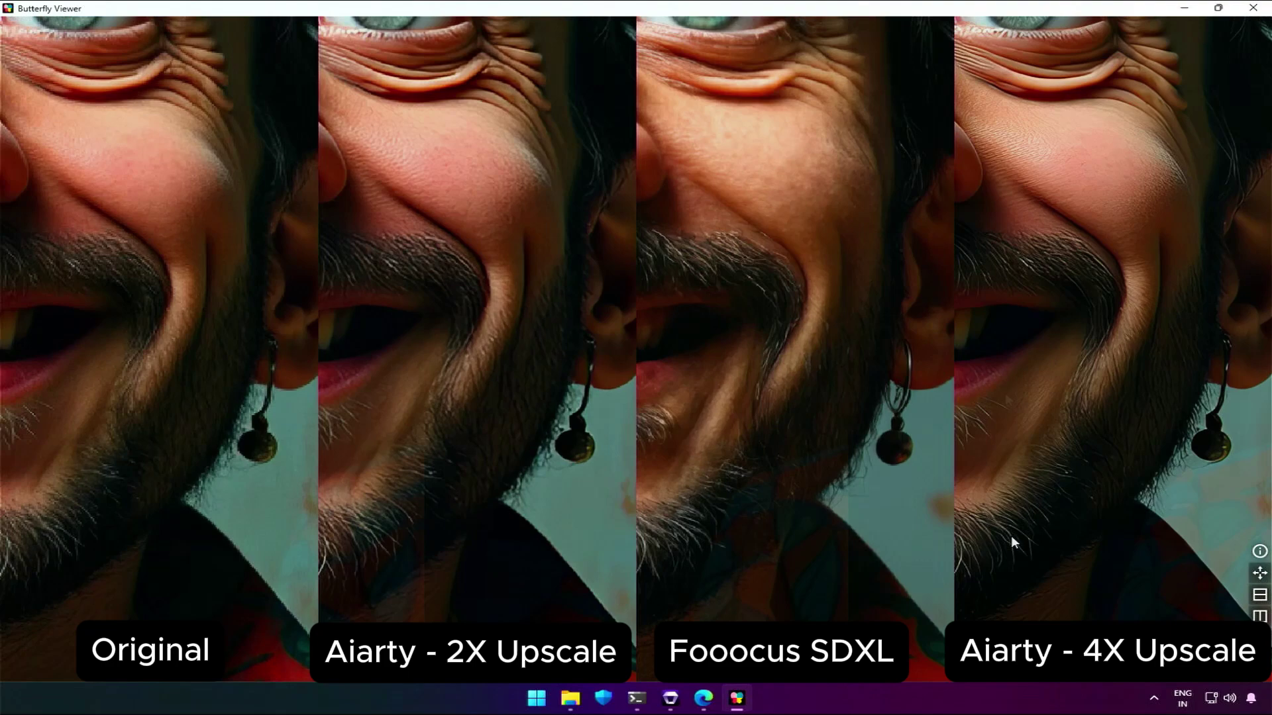
Step: Compare cheek skin and mustache detail across the original, Aiarty 2x, Fooocus SDXL and Aiarty 4x portraits
{"action": "scroll", "coordinate": [1010, 536], "scroll_direction": "up", "scroll_amount": 3}
{"action": "left_click_drag", "start_coordinate": [1011, 535], "coordinate": [1113, 596]}
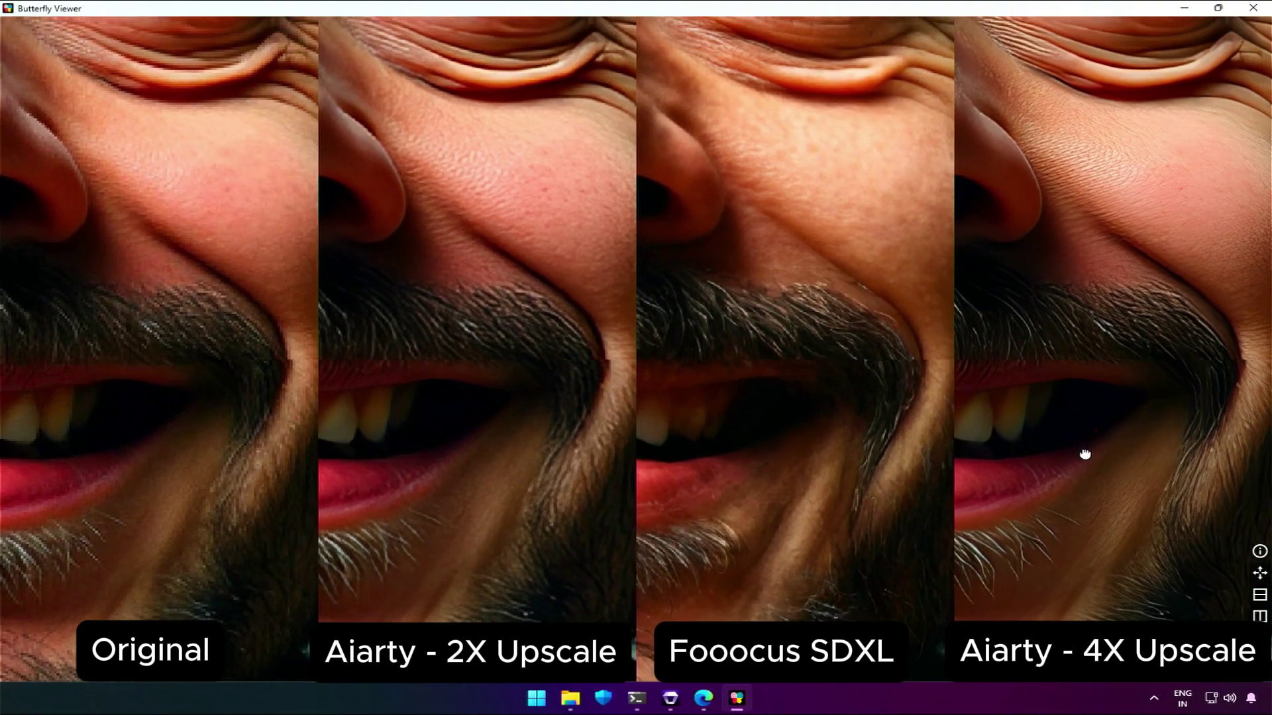
{"action": "left_click_drag", "start_coordinate": [1085, 454], "coordinate": [1036, 505]}
{"action": "scroll", "coordinate": [1035, 505], "scroll_direction": "up", "scroll_amount": 5}
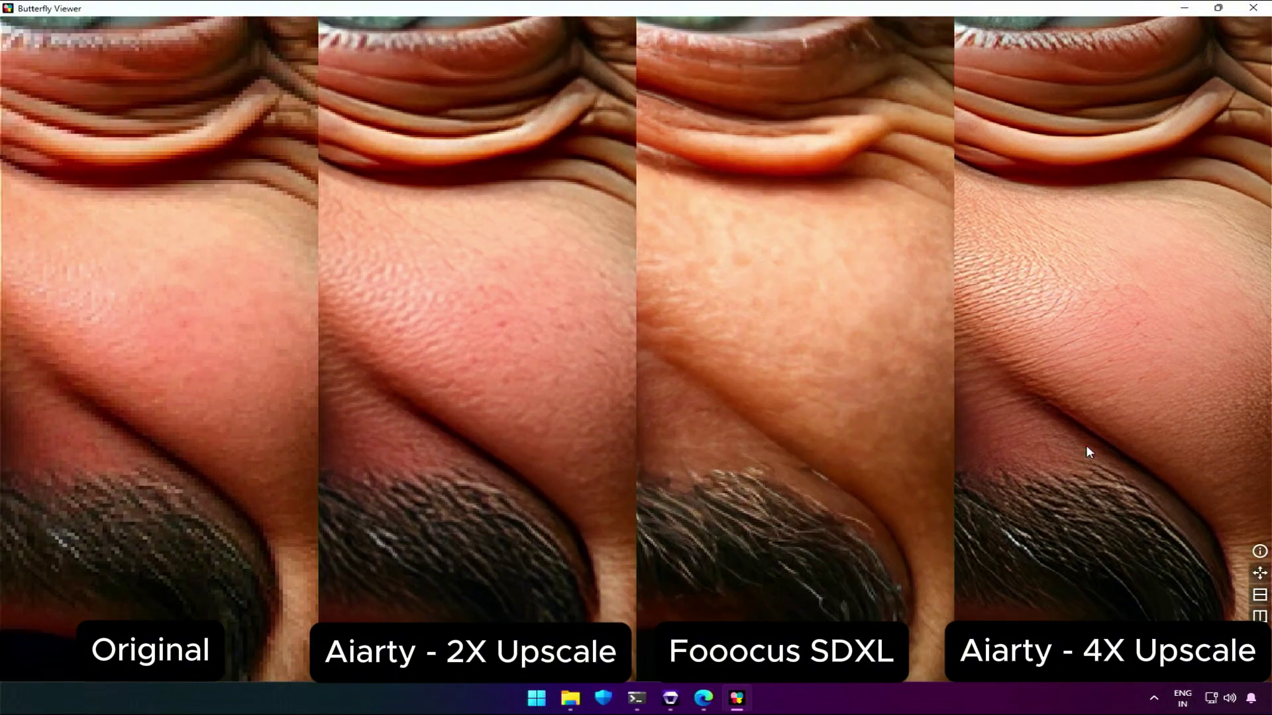
{"action": "scroll", "coordinate": [1086, 445], "scroll_direction": "up", "scroll_amount": 2}
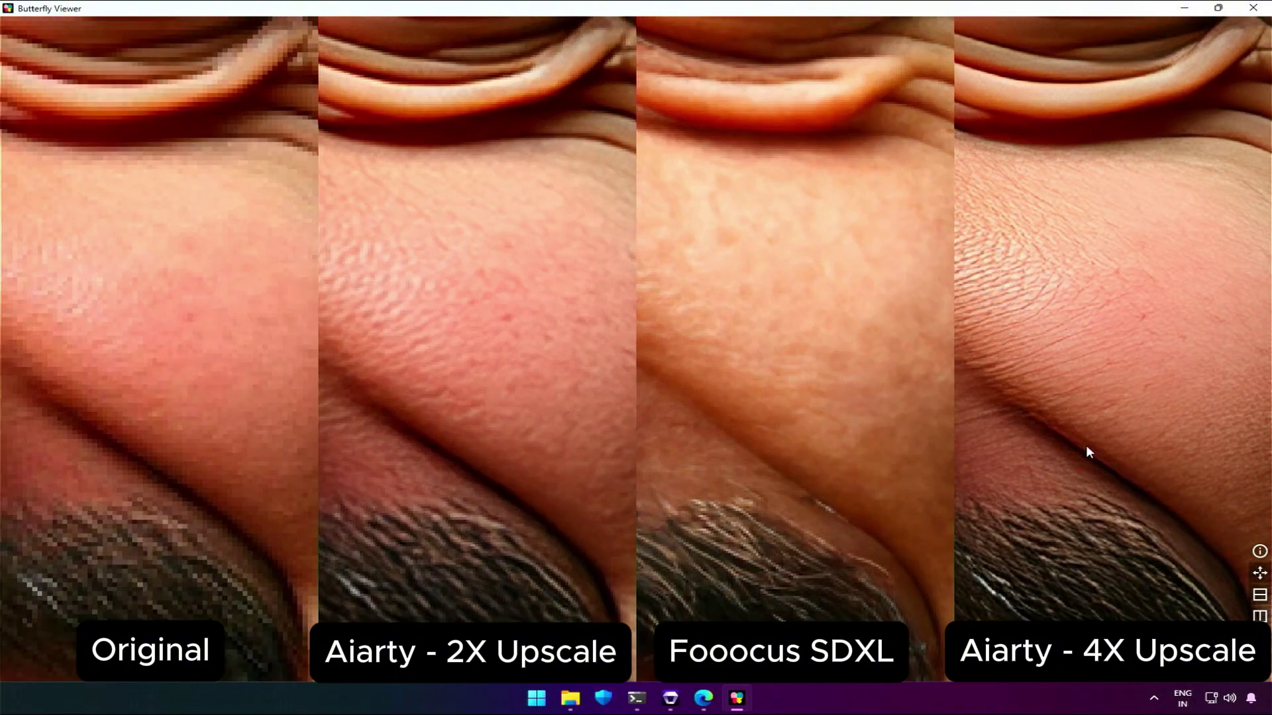
{"action": "left_click_drag", "start_coordinate": [1087, 445], "coordinate": [1086, 518]}
{"action": "left_click_drag", "start_coordinate": [1047, 364], "coordinate": [1095, 547]}
{"action": "left_click_drag", "start_coordinate": [1096, 456], "coordinate": [1118, 511]}
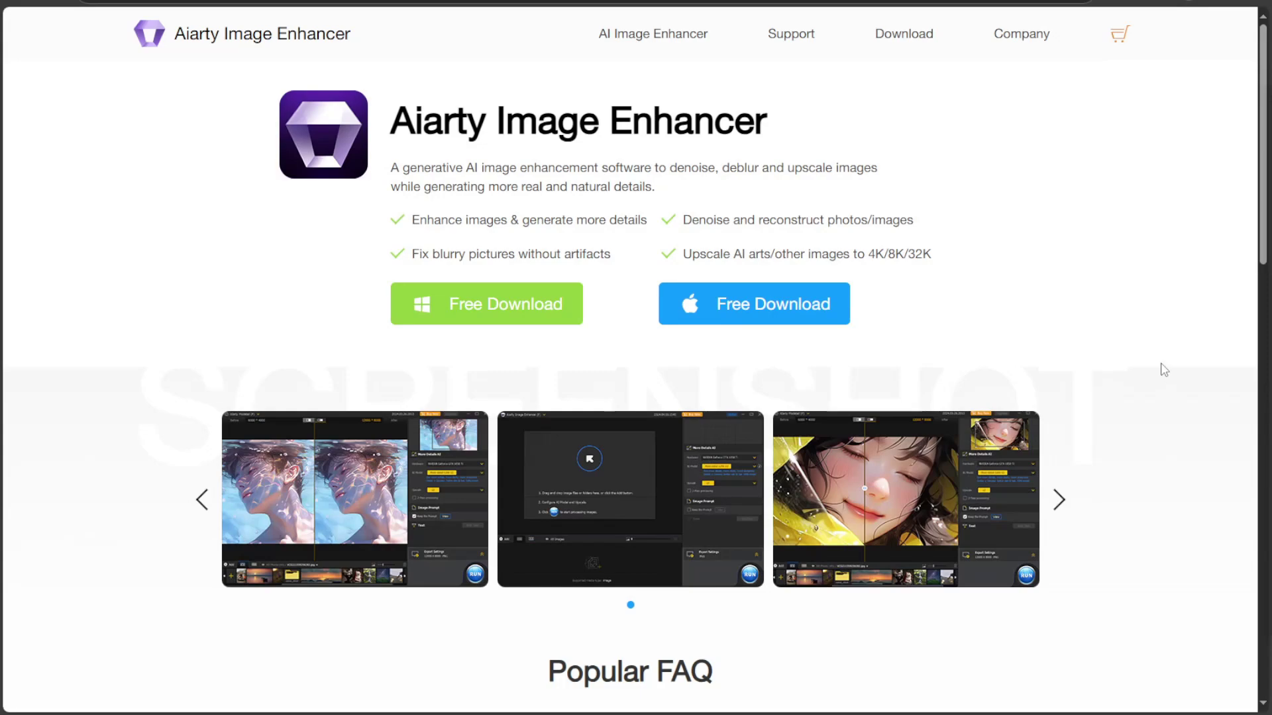
Step: Read the How to Enter instructions on the campaign page and request the free Aiarty V.2.6 license download
{"action": "scroll", "coordinate": [1148, 350], "scroll_direction": "down", "scroll_amount": 3}
{"action": "scroll", "coordinate": [1148, 350], "scroll_direction": "down", "scroll_amount": 3}
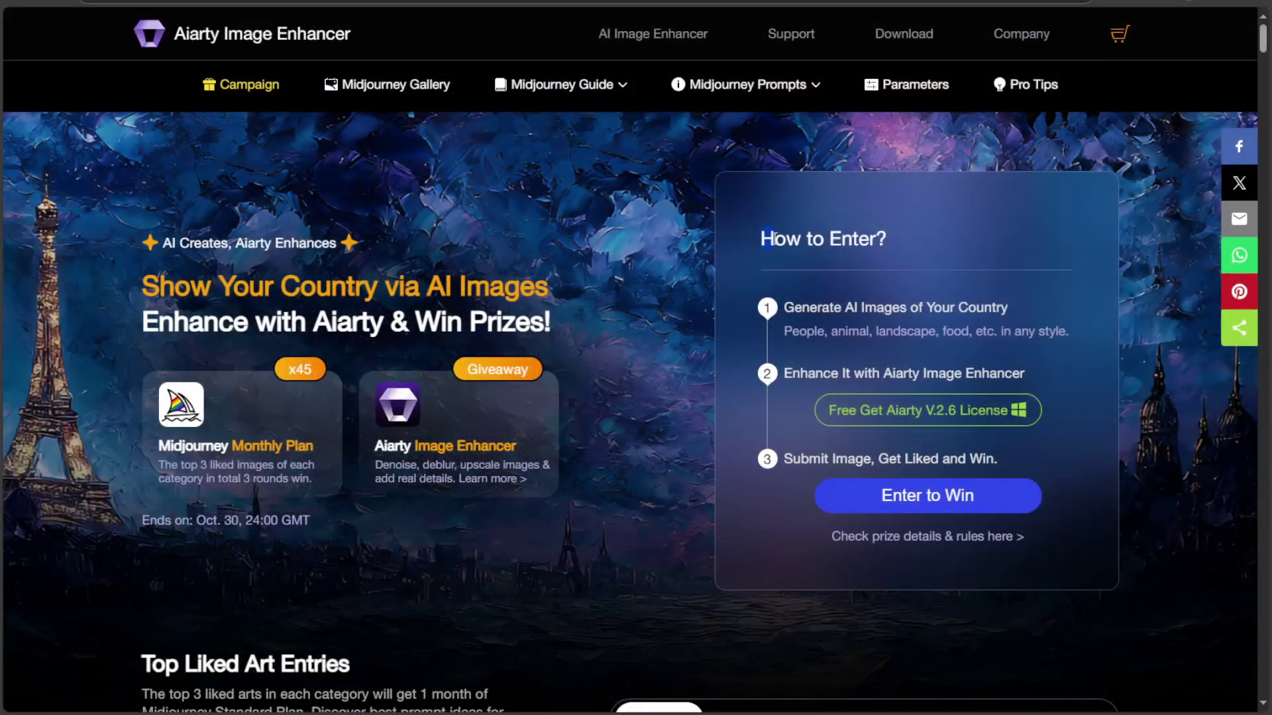
{"action": "left_click_drag", "start_coordinate": [824, 242], "coordinate": [870, 242]}
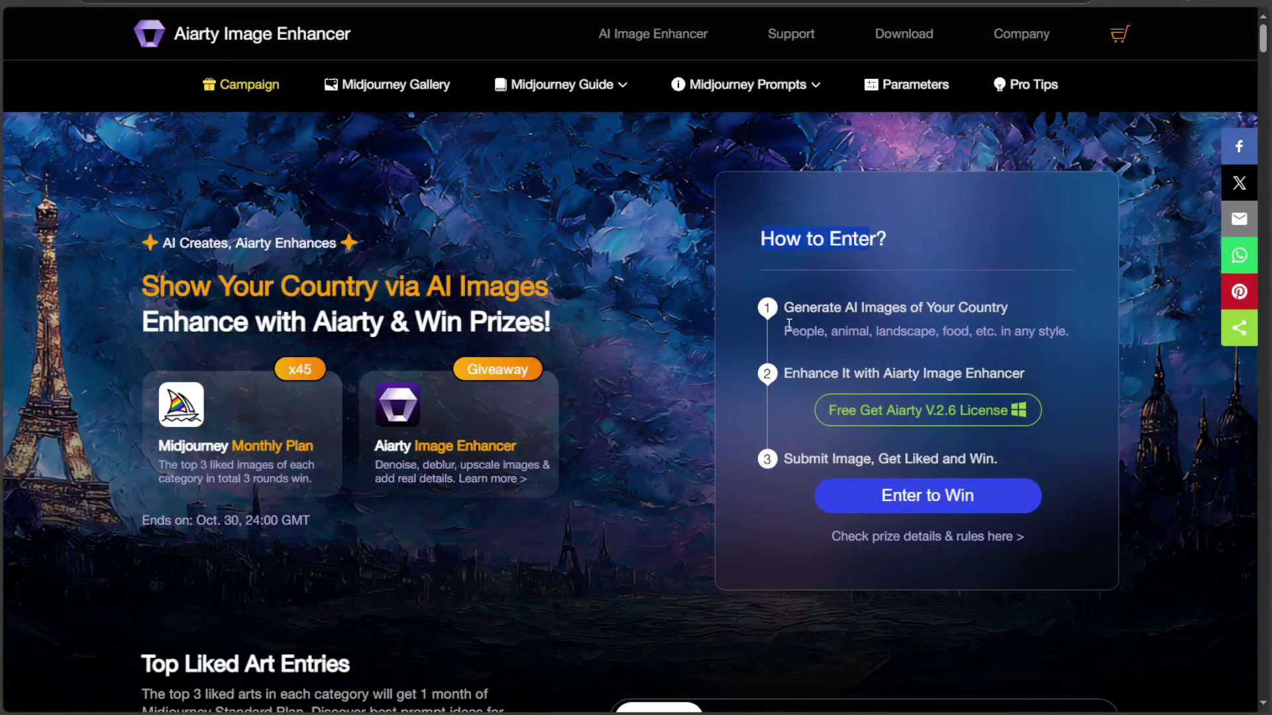
{"action": "left_click_drag", "start_coordinate": [785, 308], "coordinate": [1069, 332]}
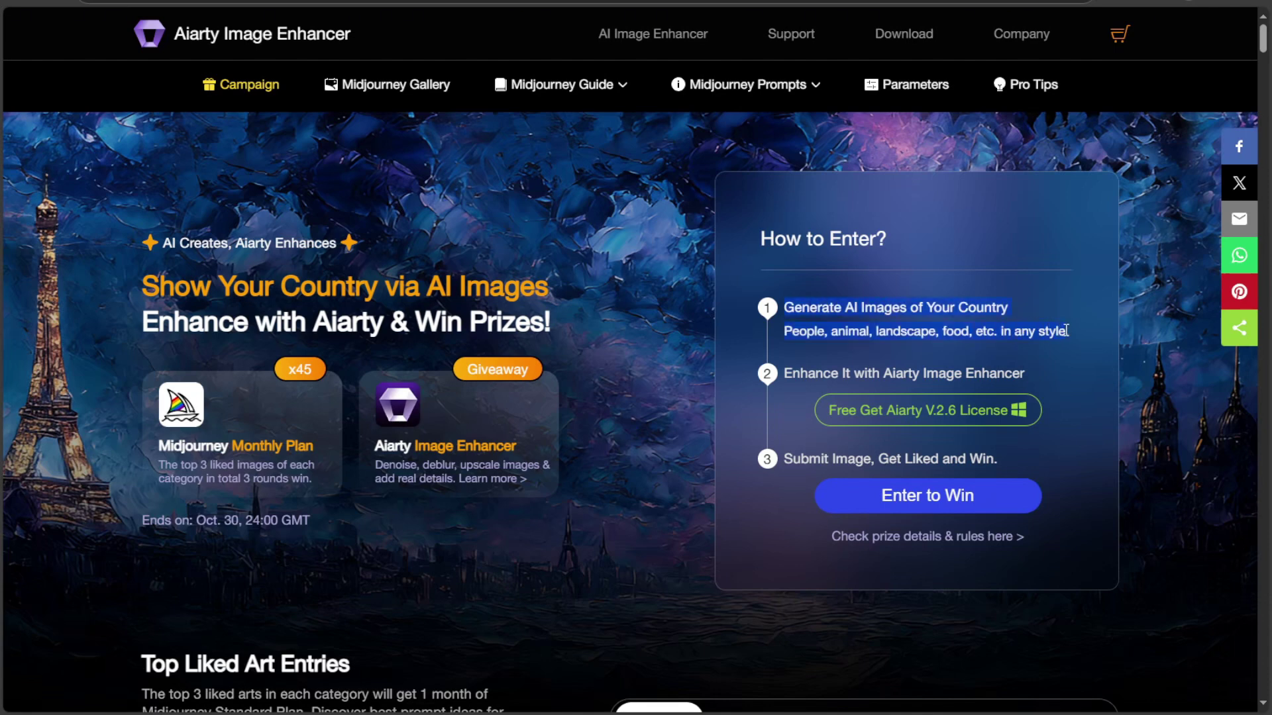
{"action": "scroll", "coordinate": [1011, 412], "scroll_direction": "down", "scroll_amount": 1}
{"action": "left_click_drag", "start_coordinate": [786, 299], "coordinate": [908, 332]}
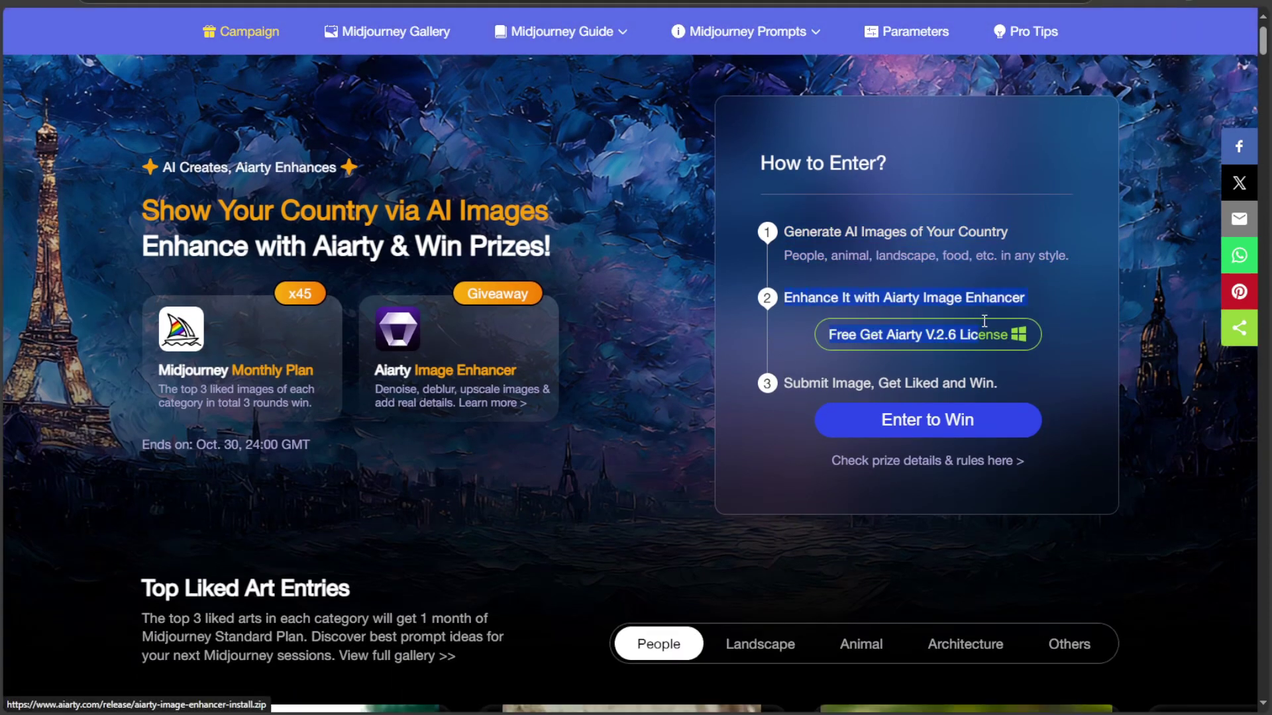
{"action": "left_click", "coordinate": [954, 341]}
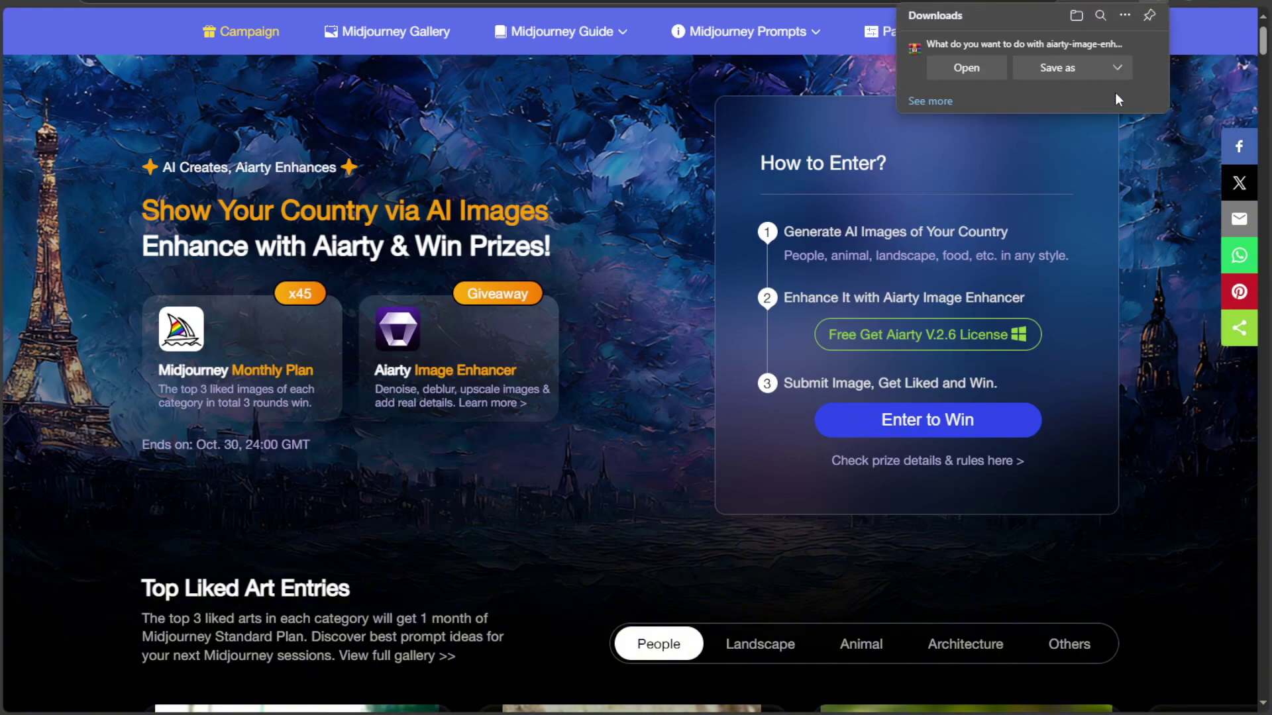
Step: Open the contest's prize details and rules, and read the Prize list's grand prize, participation award and upgrade terms
{"action": "left_click", "coordinate": [896, 464]}
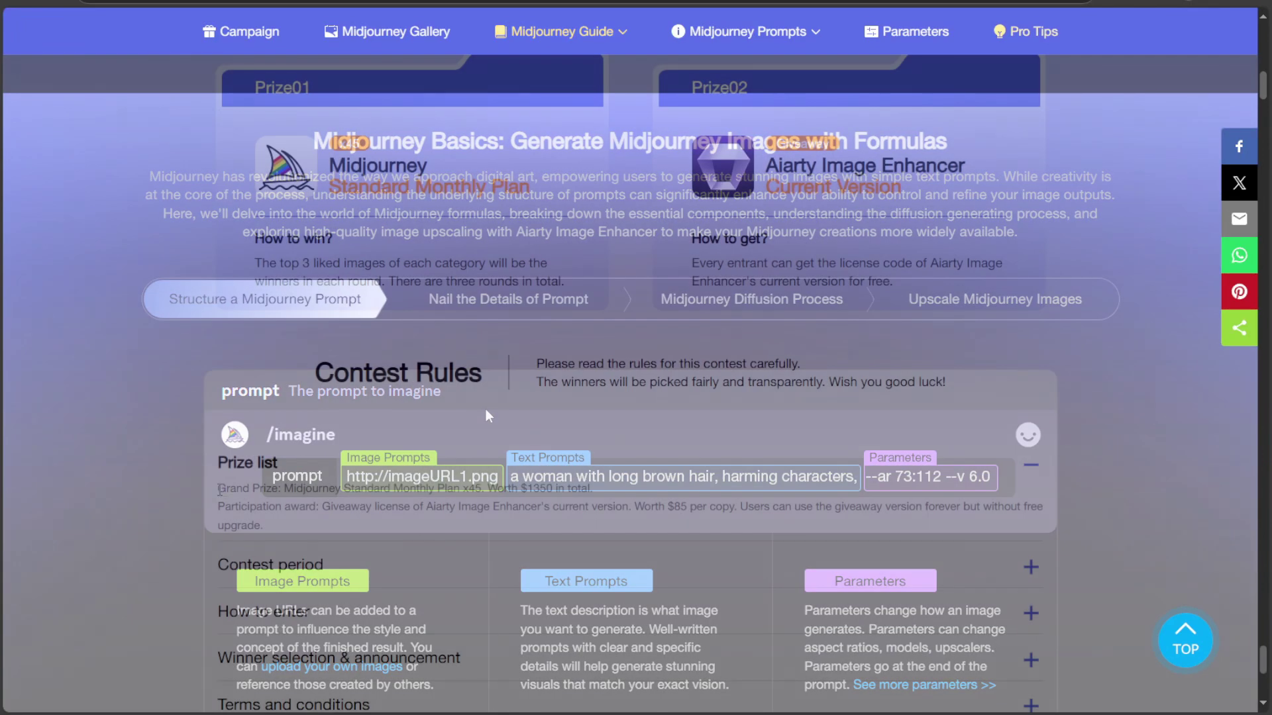
{"action": "left_click_drag", "start_coordinate": [218, 490], "coordinate": [484, 489]}
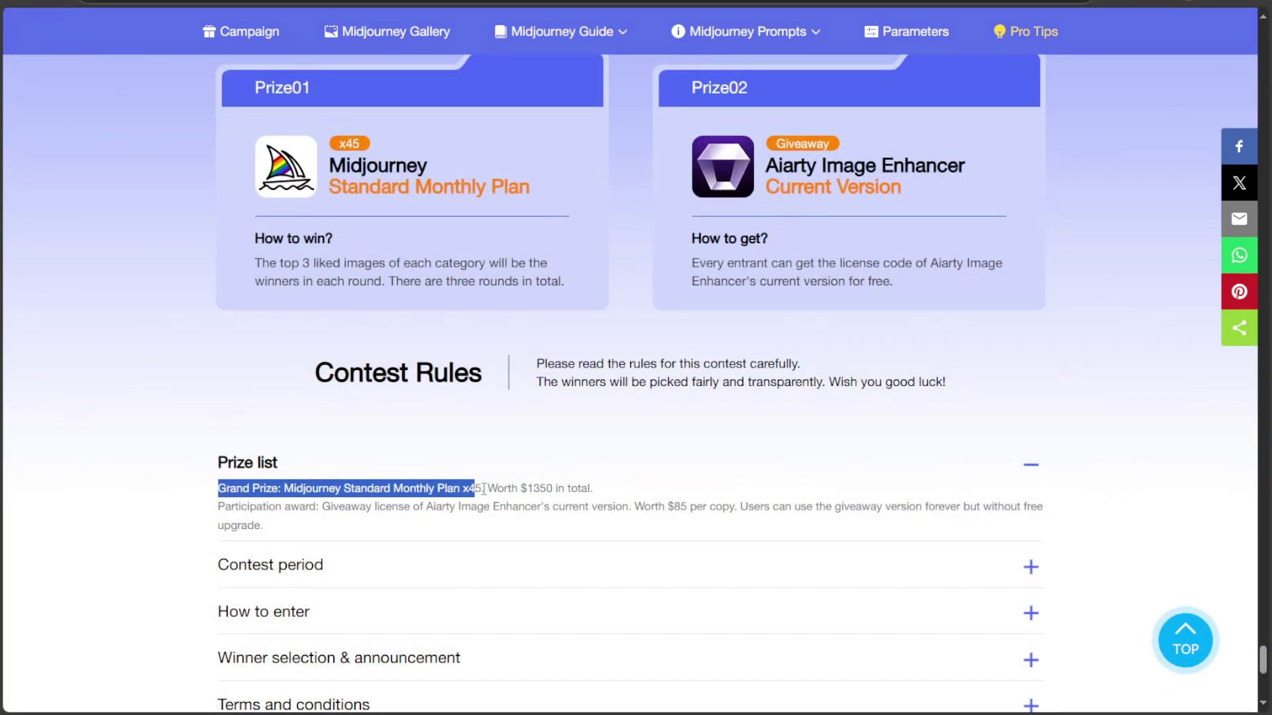
{"action": "left_click", "coordinate": [313, 508]}
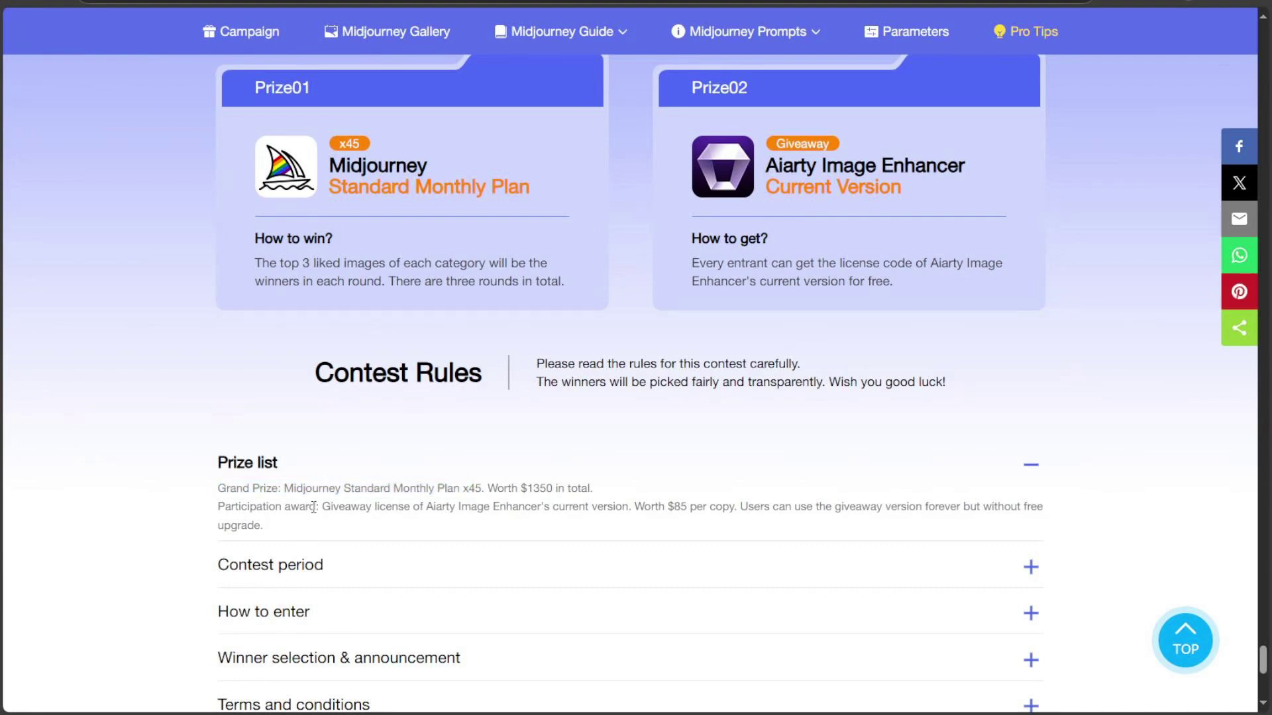
{"action": "left_click_drag", "start_coordinate": [324, 507], "coordinate": [629, 520]}
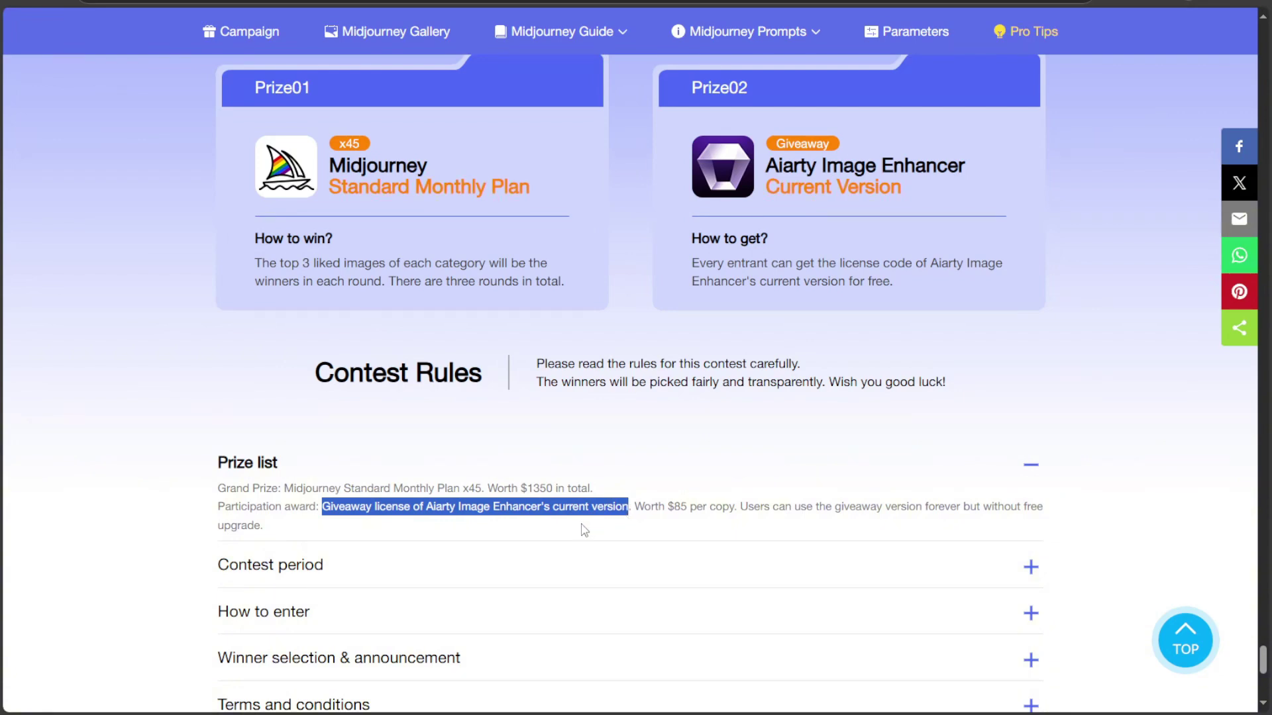
{"action": "left_click", "coordinate": [637, 506]}
{"action": "left_click_drag", "start_coordinate": [983, 507], "coordinate": [1027, 525]}
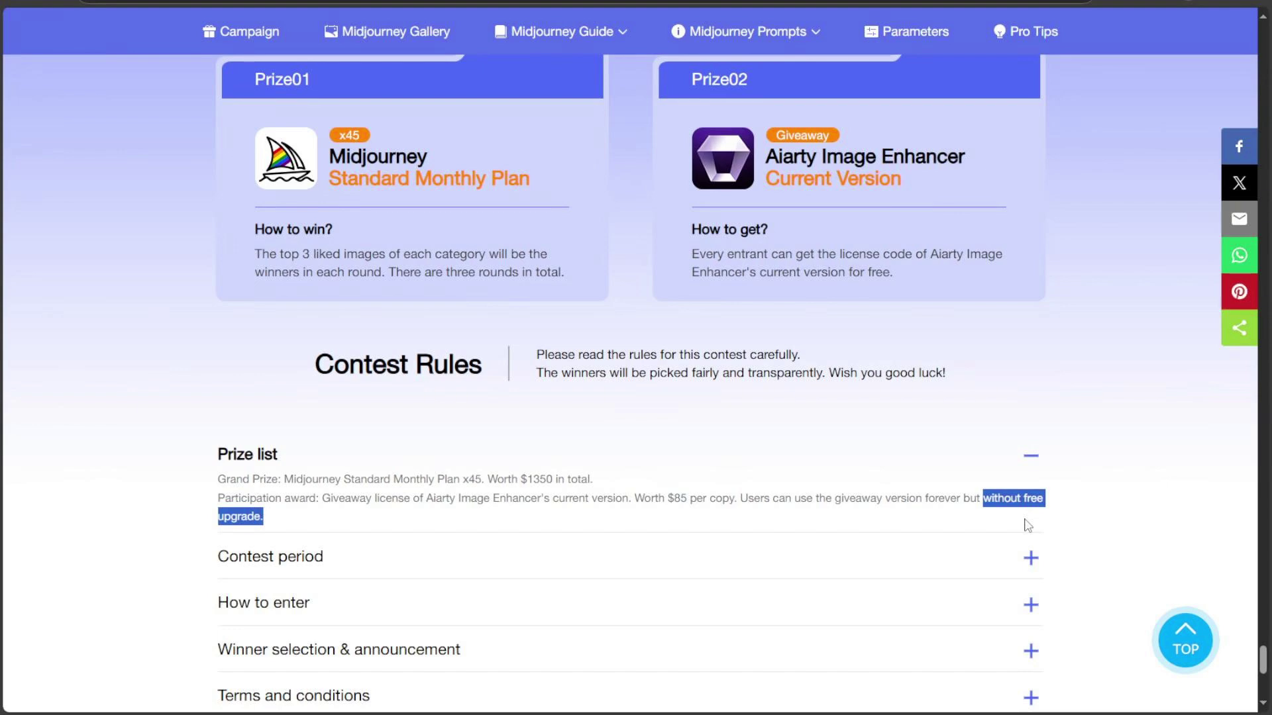
{"action": "left_click", "coordinate": [1028, 525]}
Step: Expand the Contest period section of the rules and read when the campaign rounds end
{"action": "scroll", "coordinate": [636, 505], "scroll_direction": "down", "scroll_amount": 2}
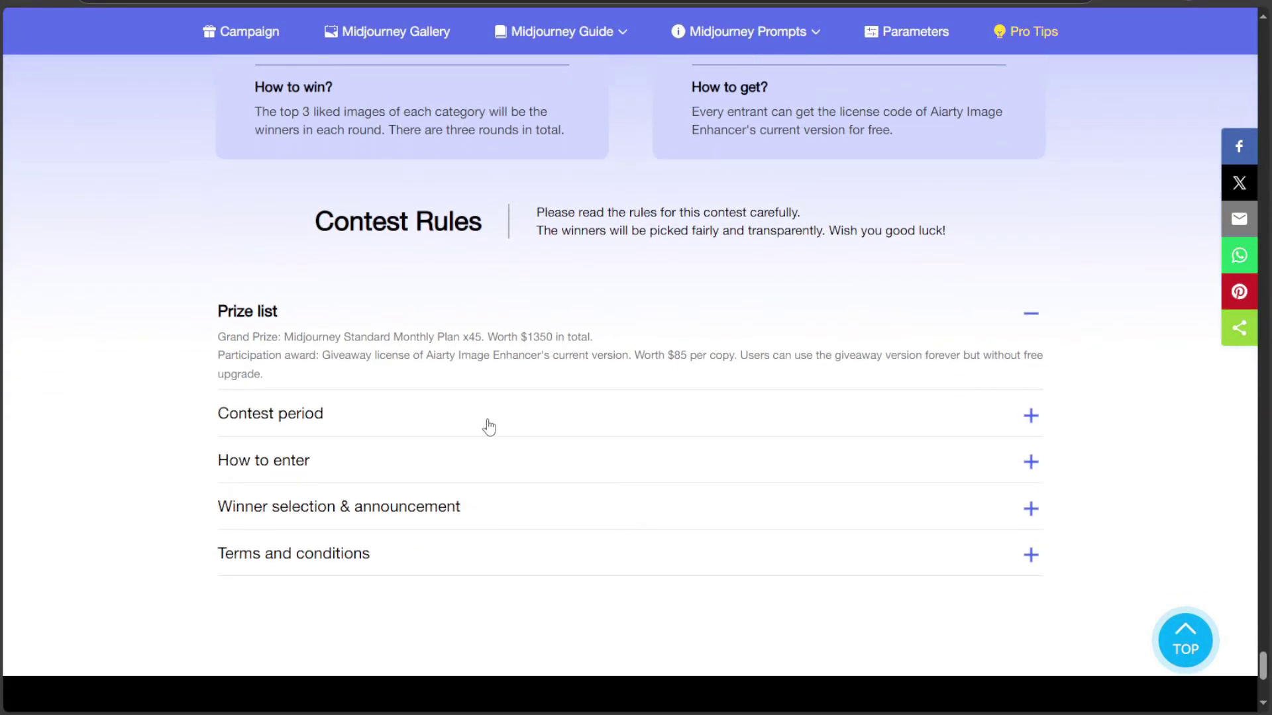
{"action": "left_click", "coordinate": [479, 414]}
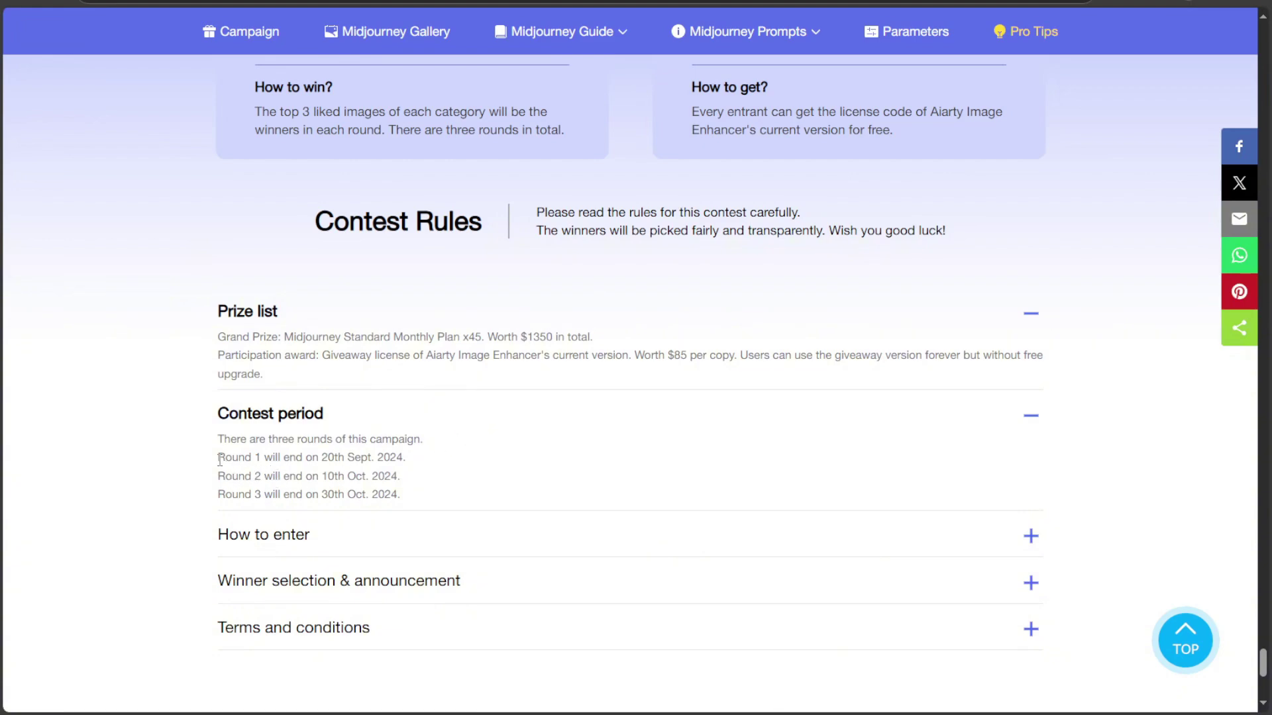
{"action": "left_click_drag", "start_coordinate": [219, 458], "coordinate": [417, 468]}
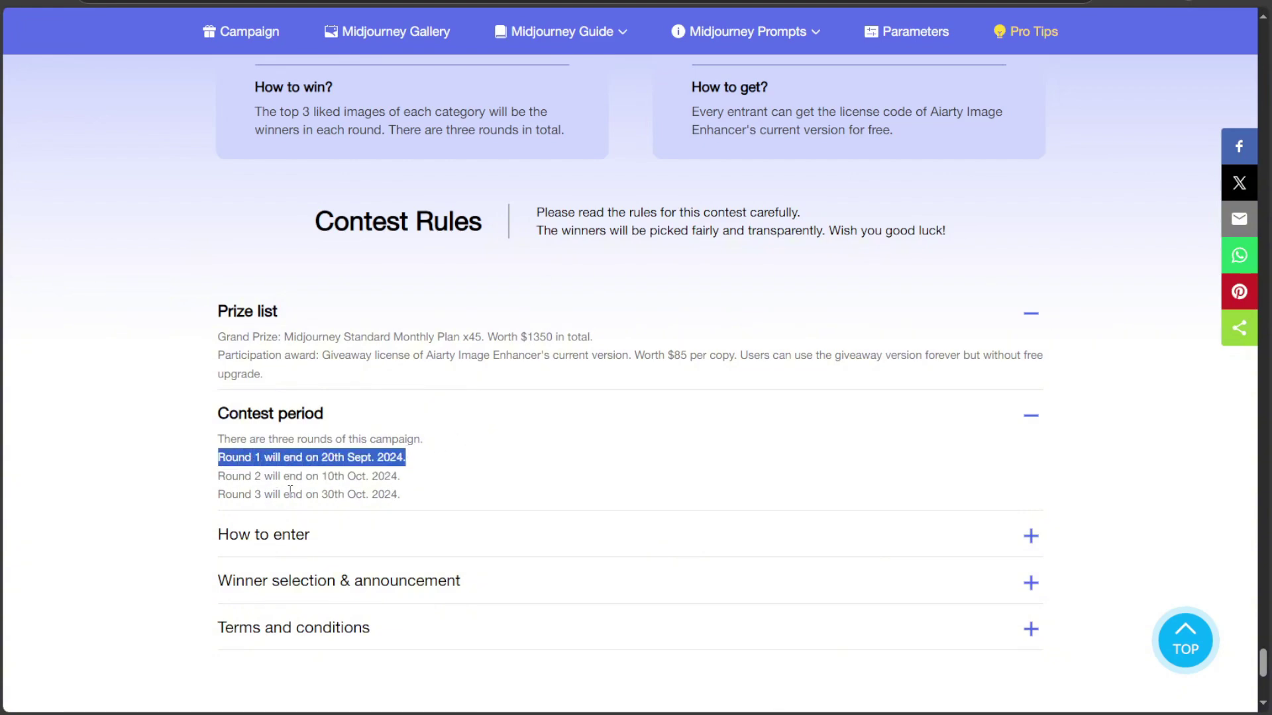
Step: Expand the How to enter section of the contest rules and read the image generation, enhancement and upload steps
{"action": "left_click", "coordinate": [321, 534]}
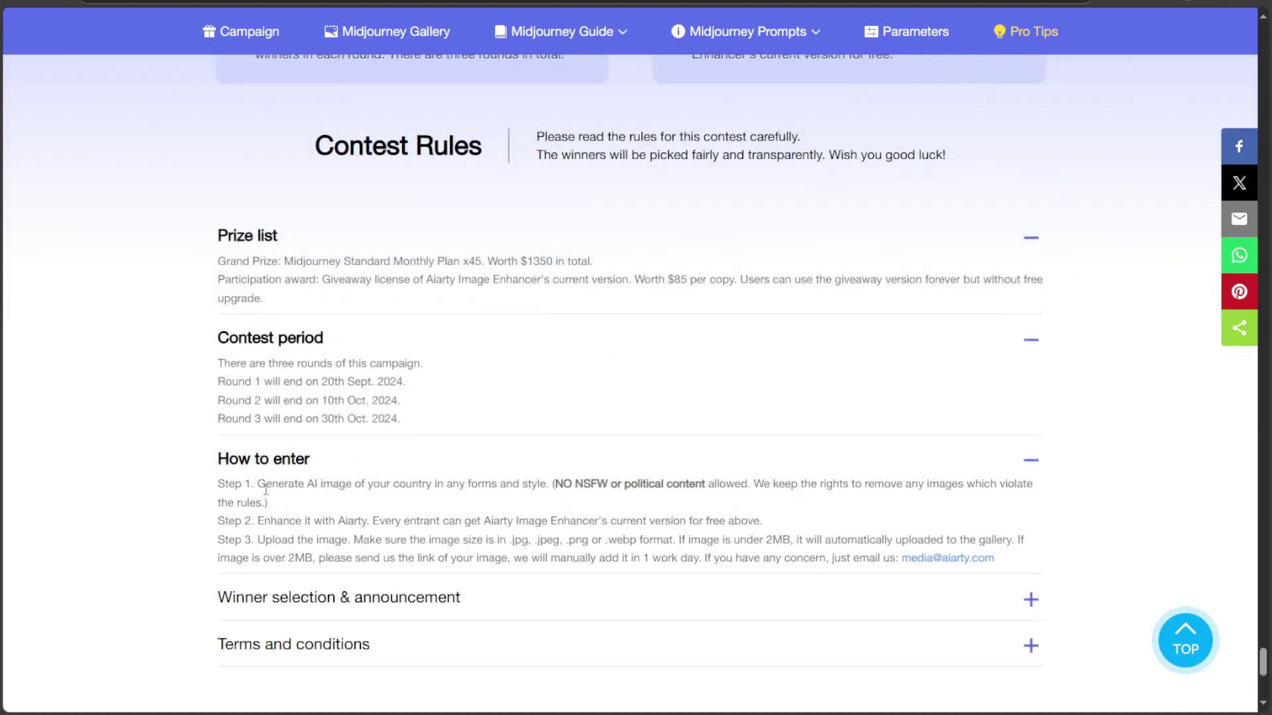
{"action": "left_click_drag", "start_coordinate": [258, 483], "coordinate": [551, 488]}
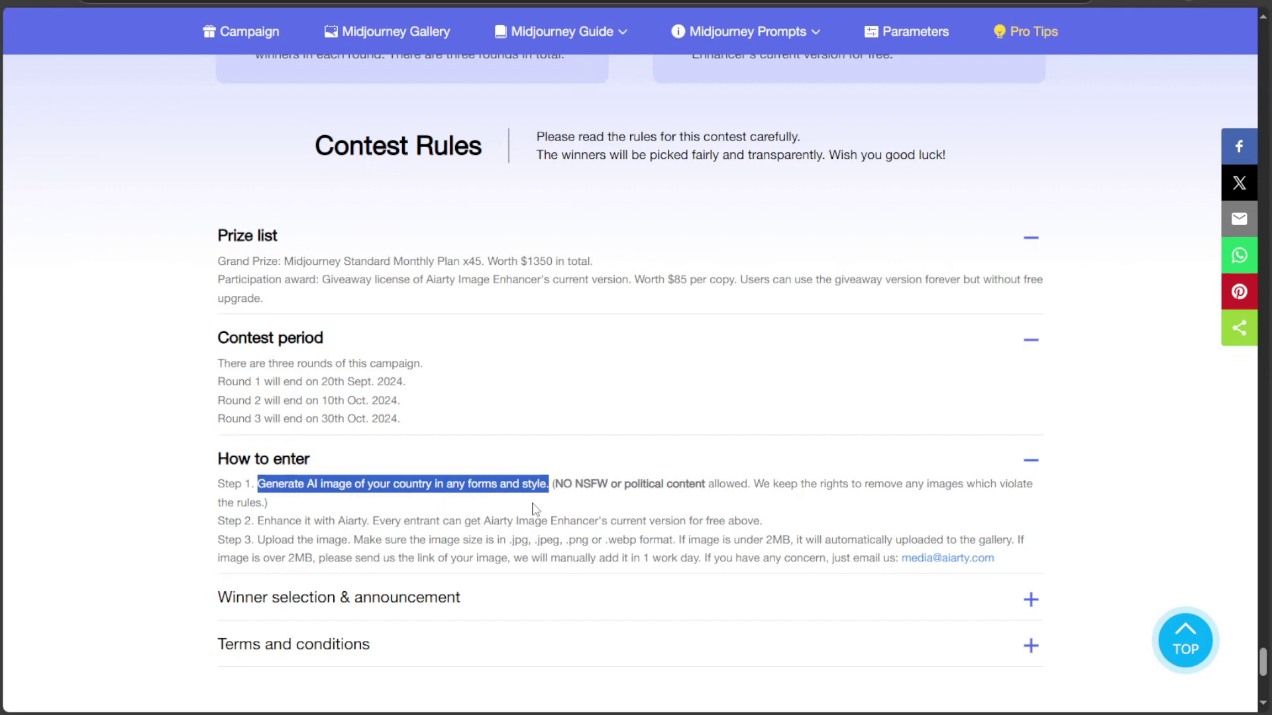
{"action": "left_click_drag", "start_coordinate": [257, 522], "coordinate": [786, 541]}
{"action": "left_click", "coordinate": [768, 553]}
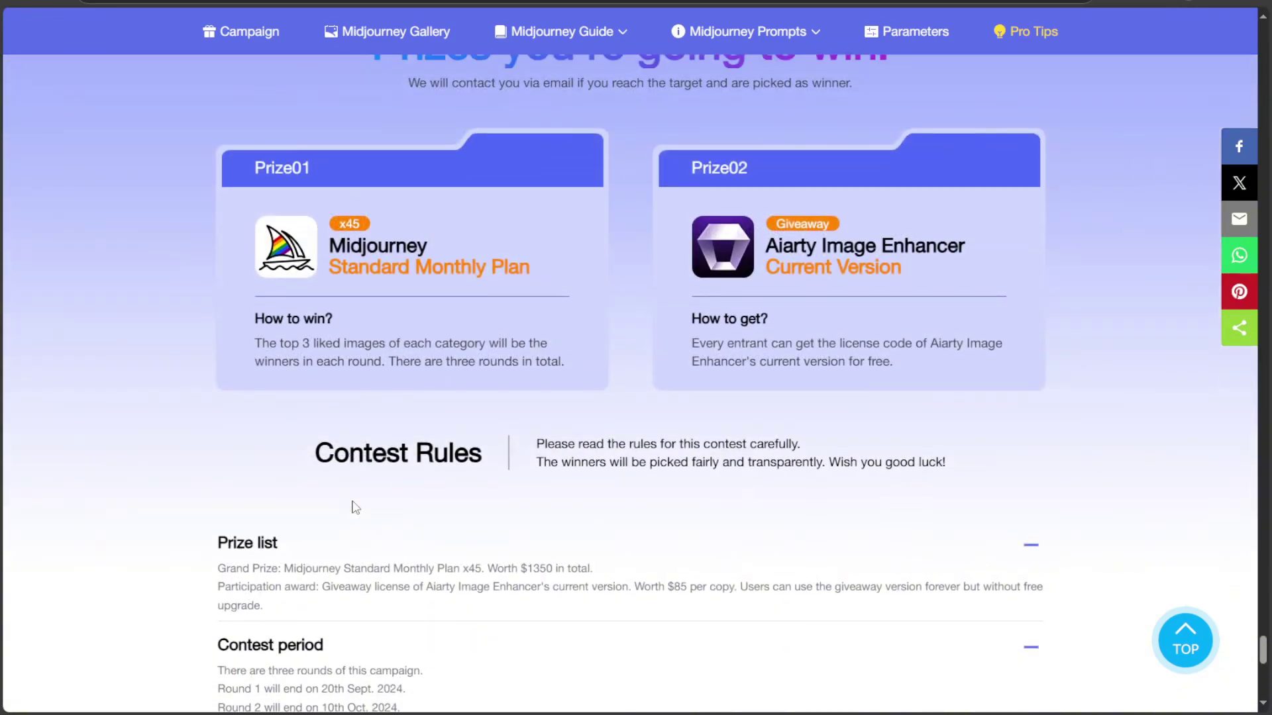
Step: Open the contest's image upload form through the Upload Now link above the prizes section
{"action": "scroll", "coordinate": [353, 508], "scroll_direction": "up", "scroll_amount": 5}
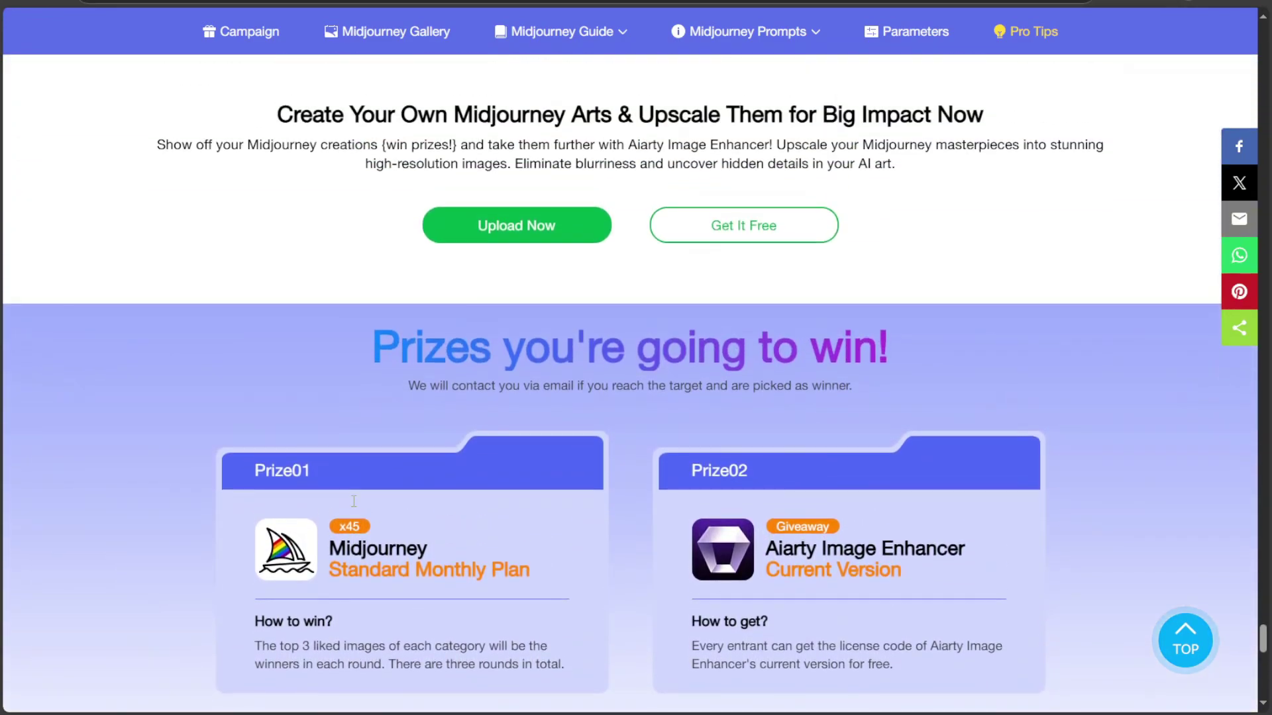
{"action": "scroll", "coordinate": [353, 502], "scroll_direction": "up", "scroll_amount": 1}
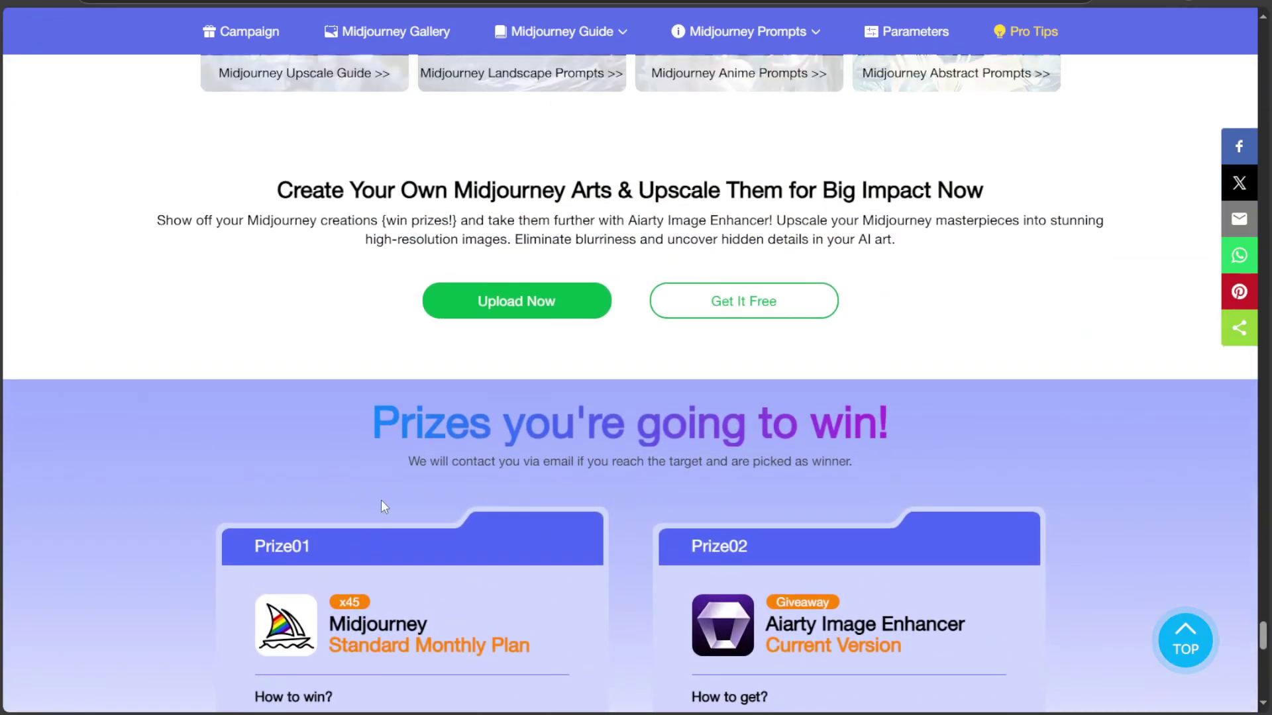
{"action": "left_click", "coordinate": [514, 304]}
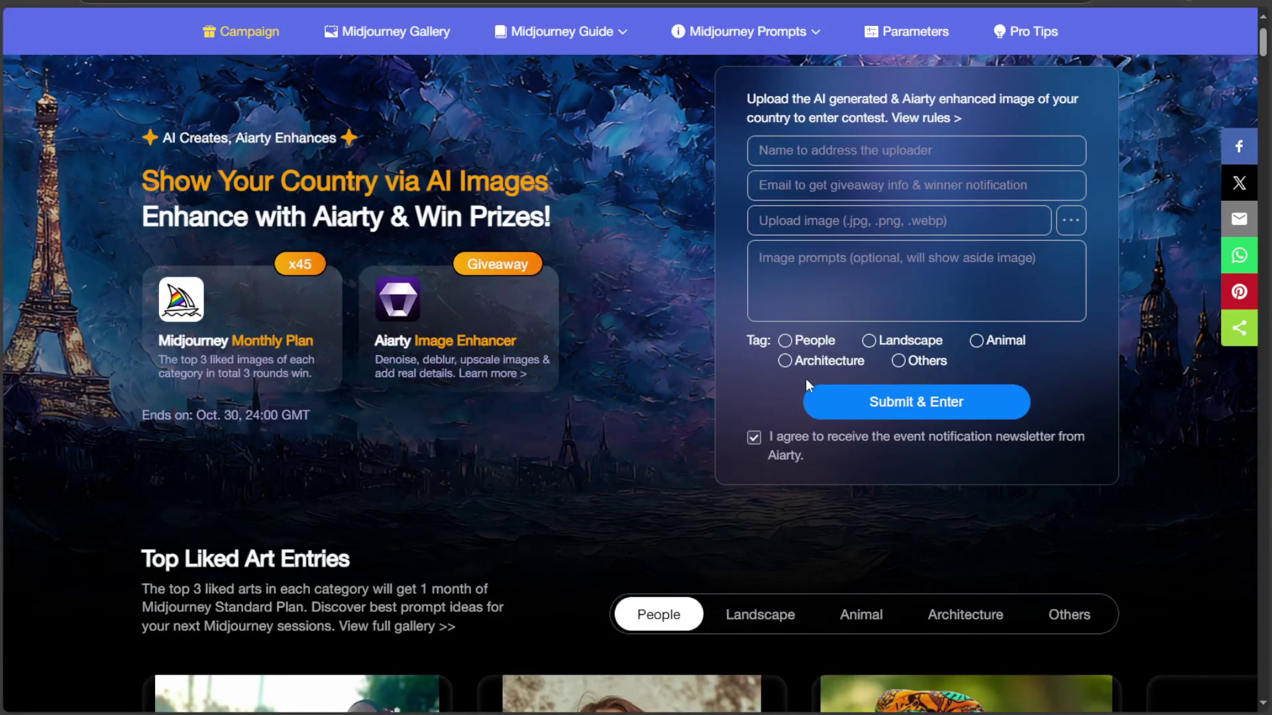
{"action": "scroll", "coordinate": [805, 379], "scroll_direction": "up", "scroll_amount": 2}
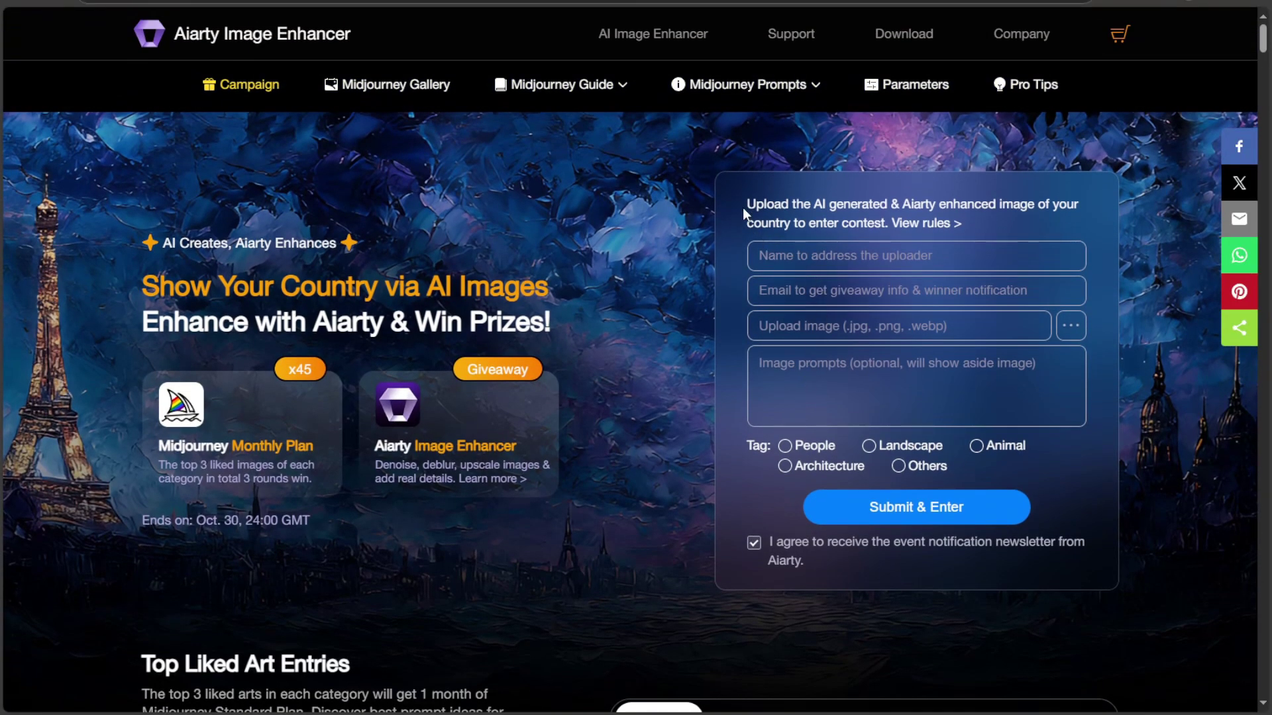